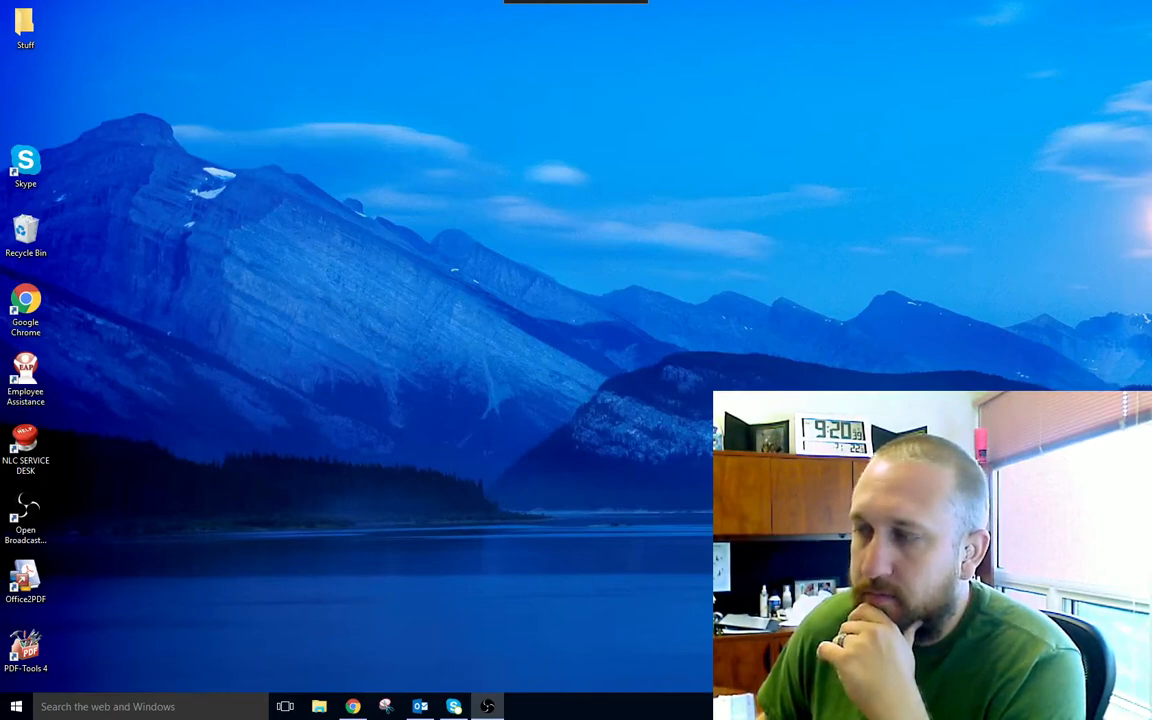
Step: Search Windows for publisher and launch Publisher 2016 from the results
click(18, 706)
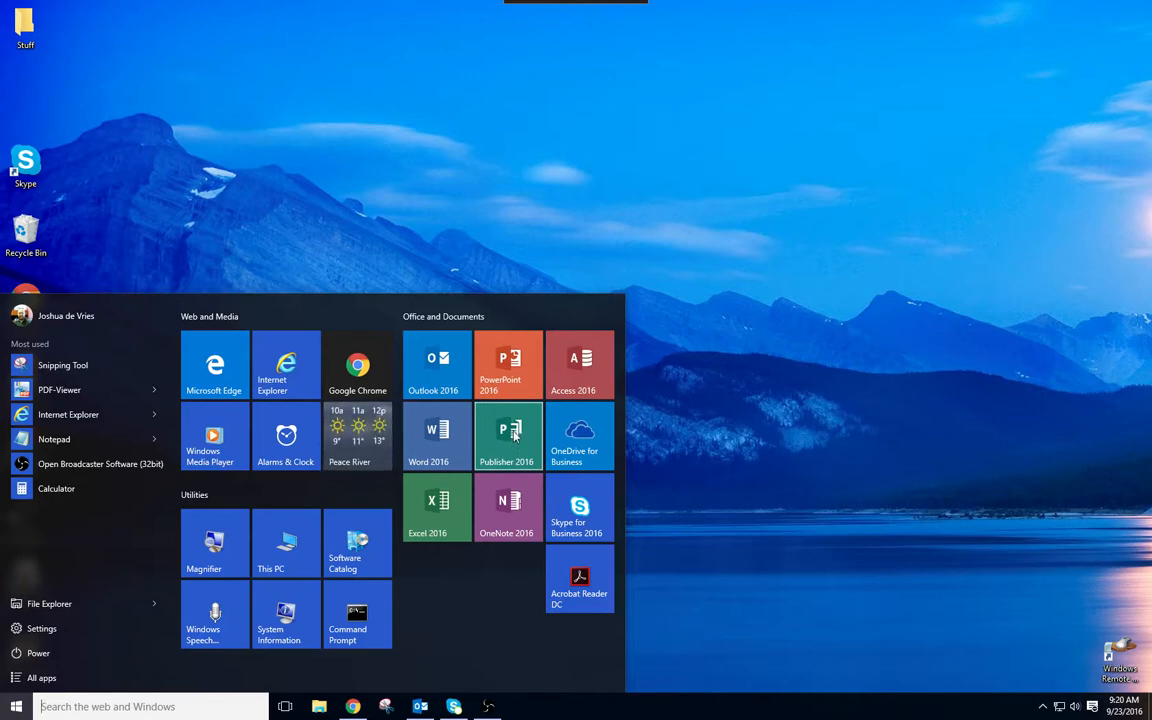
click(175, 708)
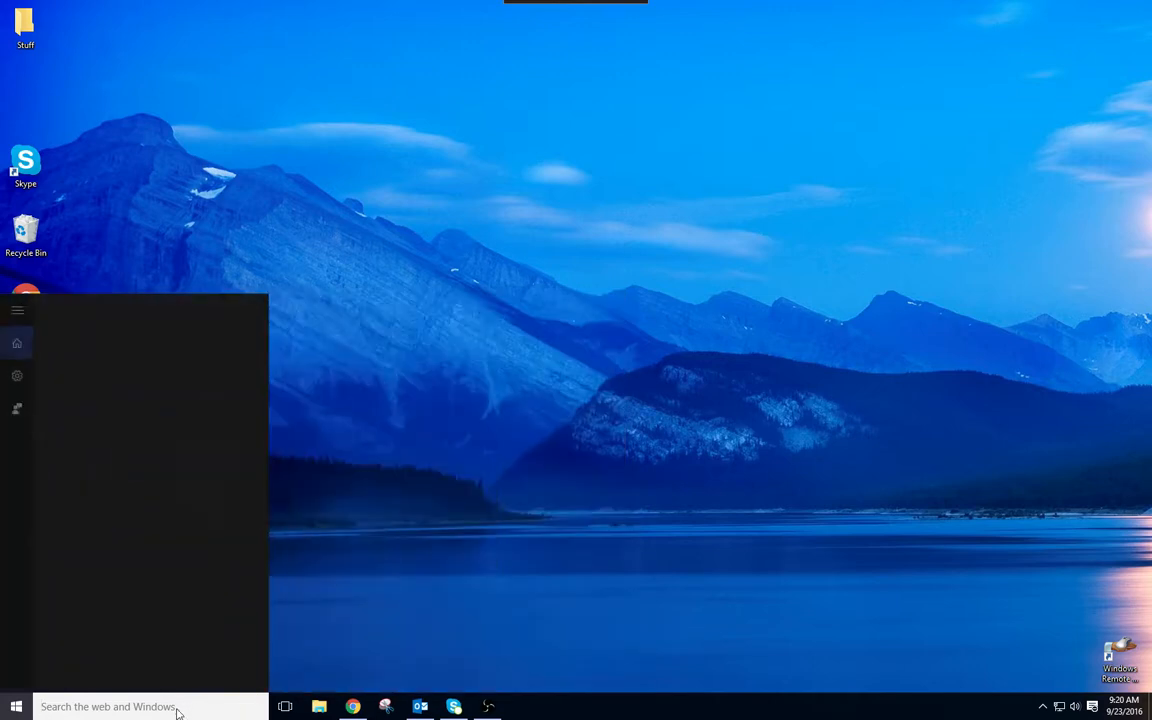
text(pub)
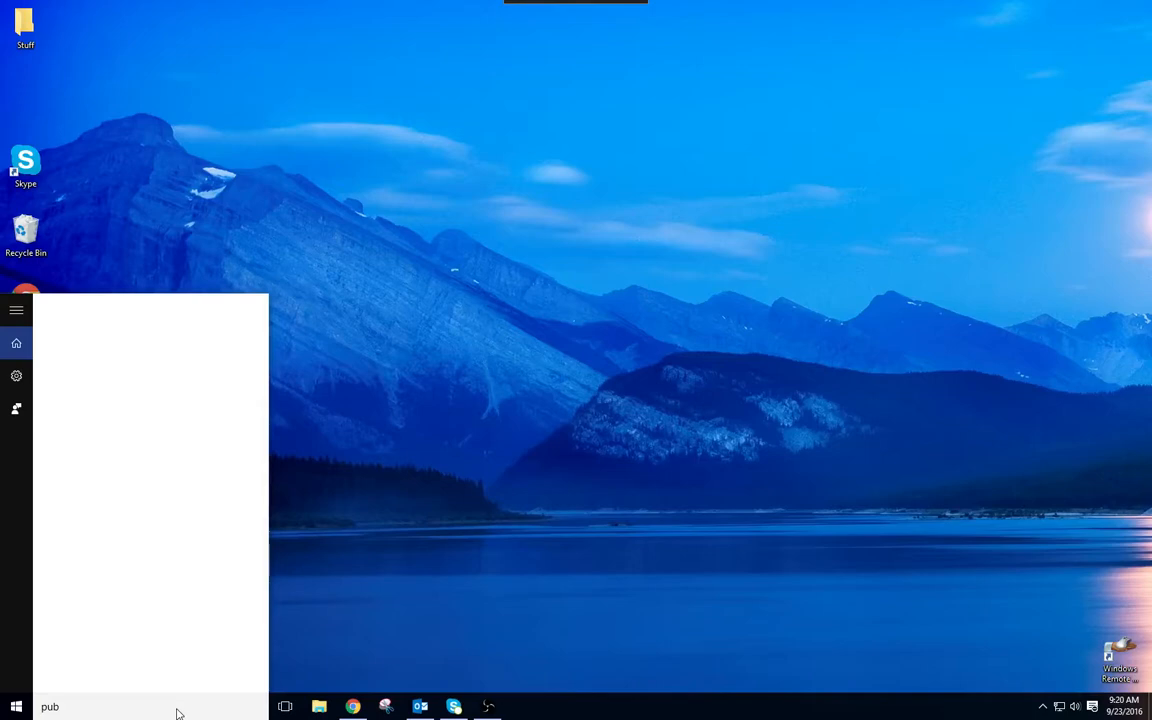
text(lisher)
click(100, 365)
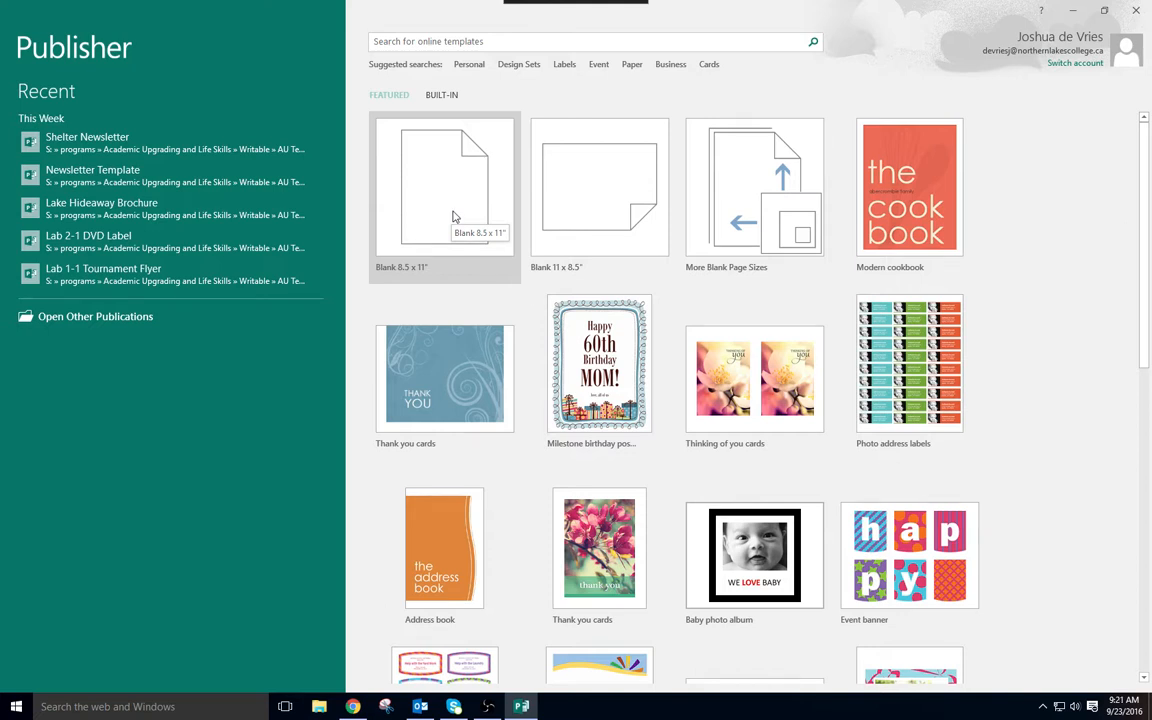
Step: Open the Flyers category of the built-in templates
click(450, 97)
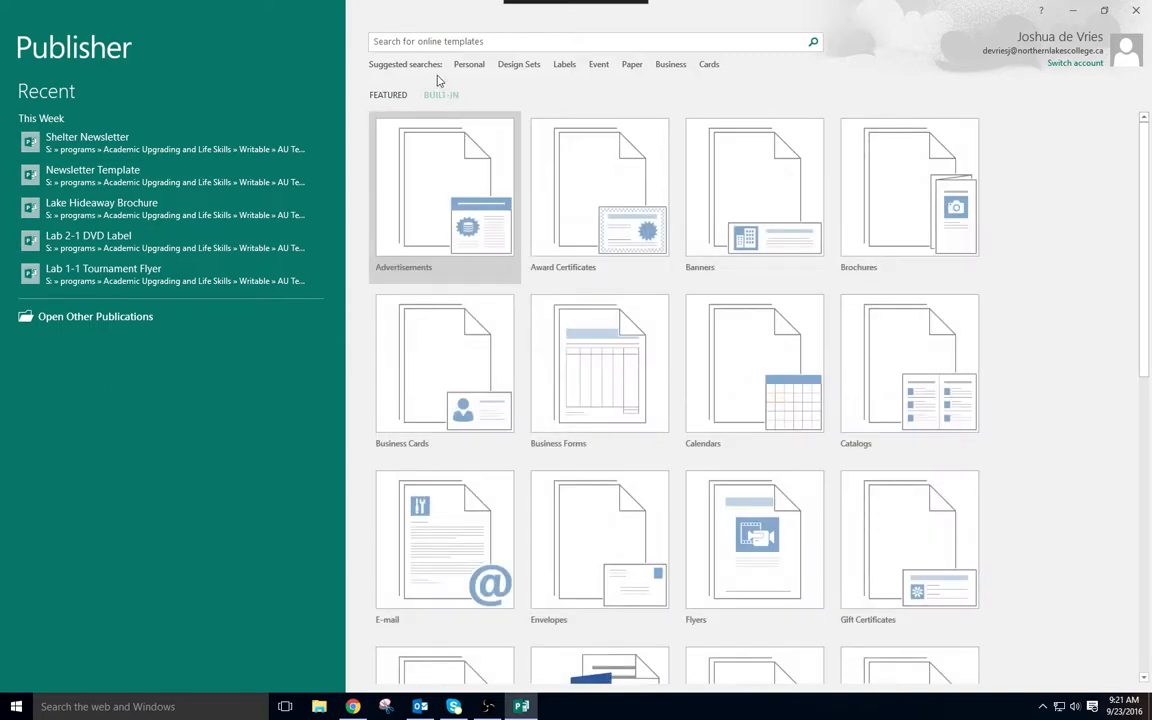
scroll(915, 368, down, 1)
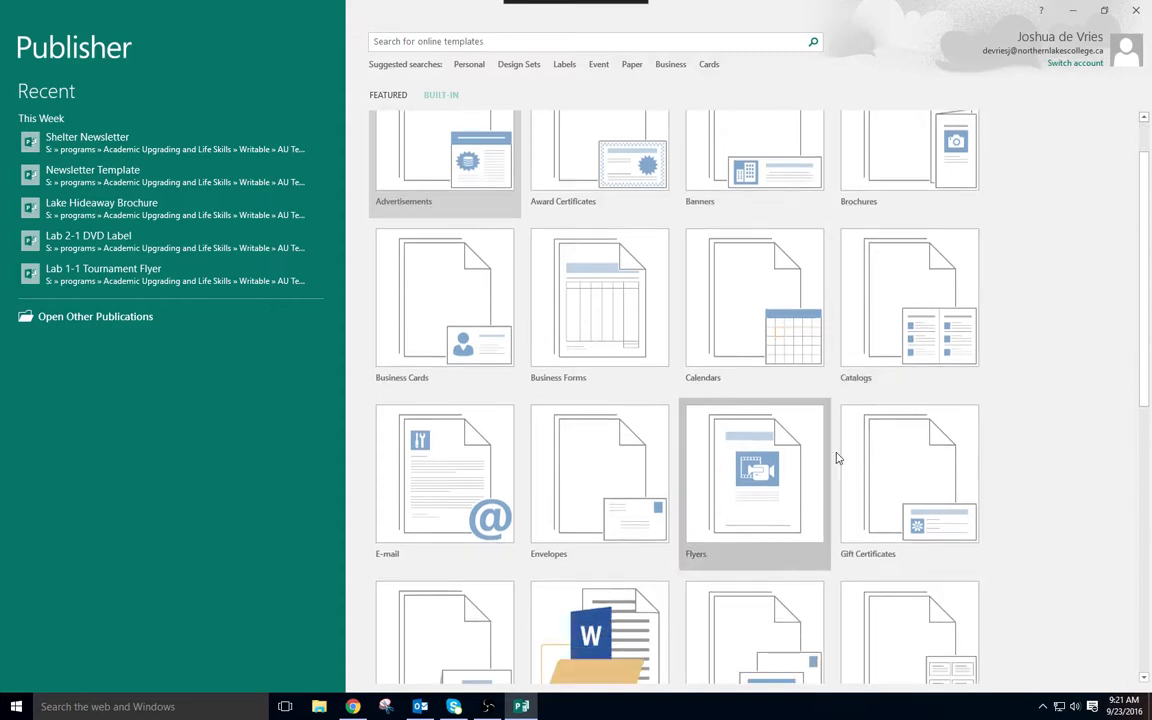
scroll(843, 451, down, 2)
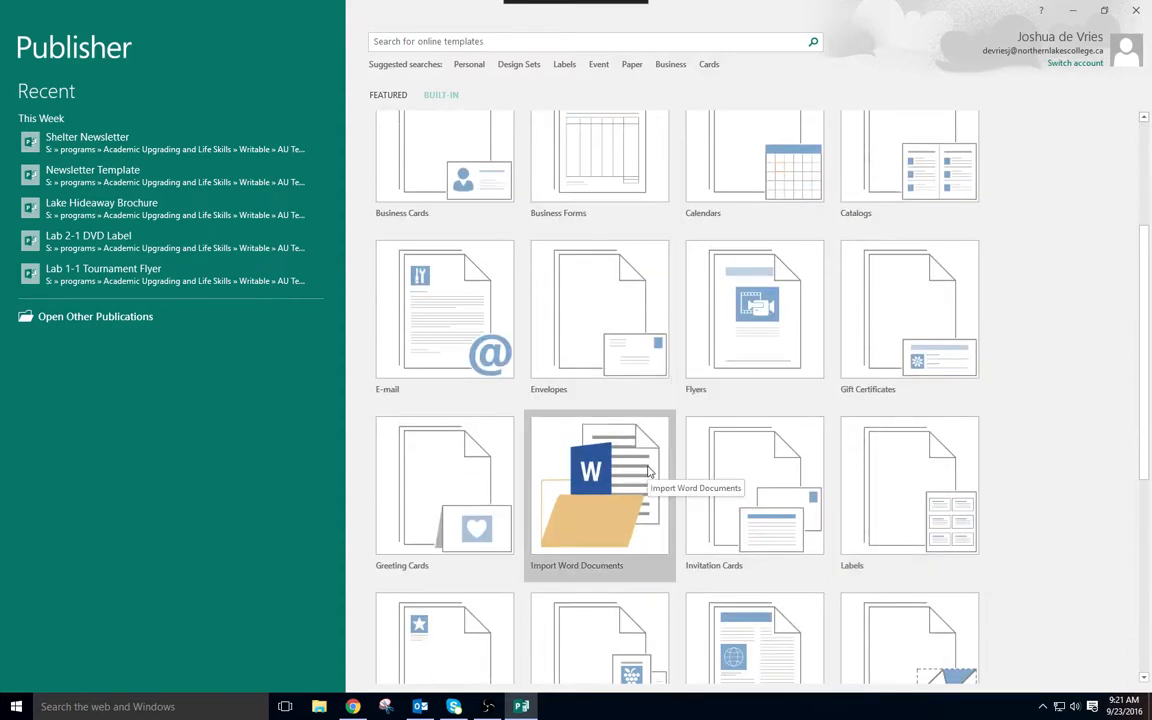
click(741, 338)
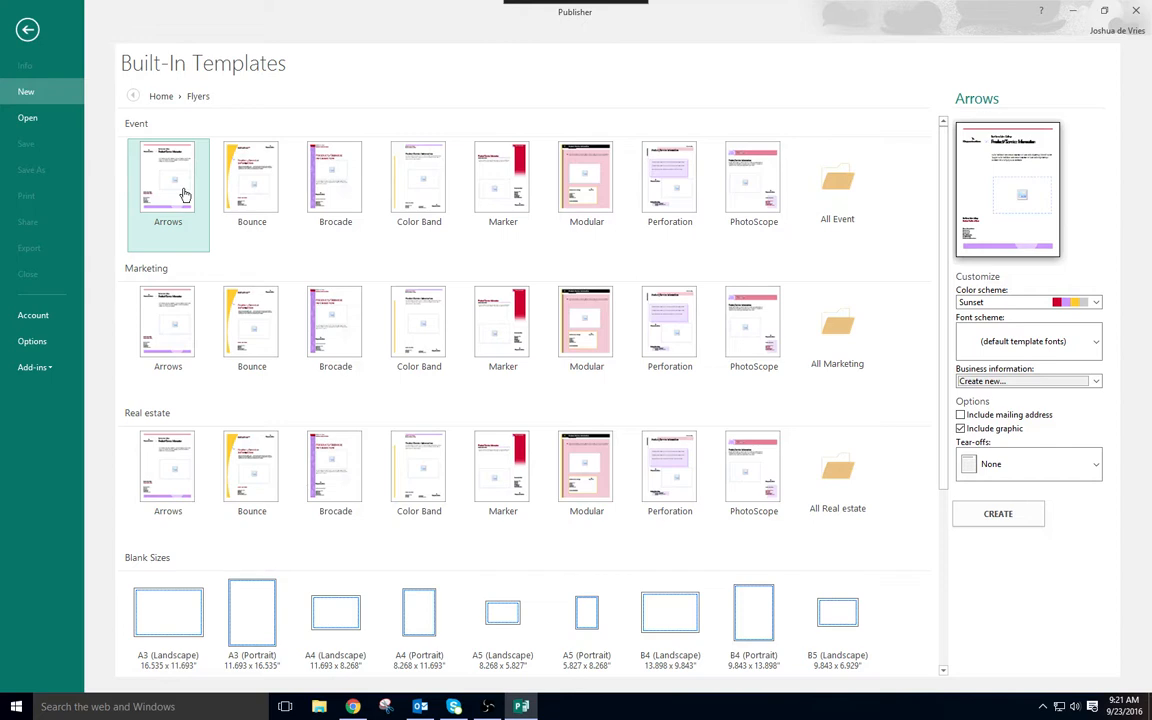
Step: Browse all event flyer templates and select Capsules from the Informational group of additional installed templates
click(817, 190)
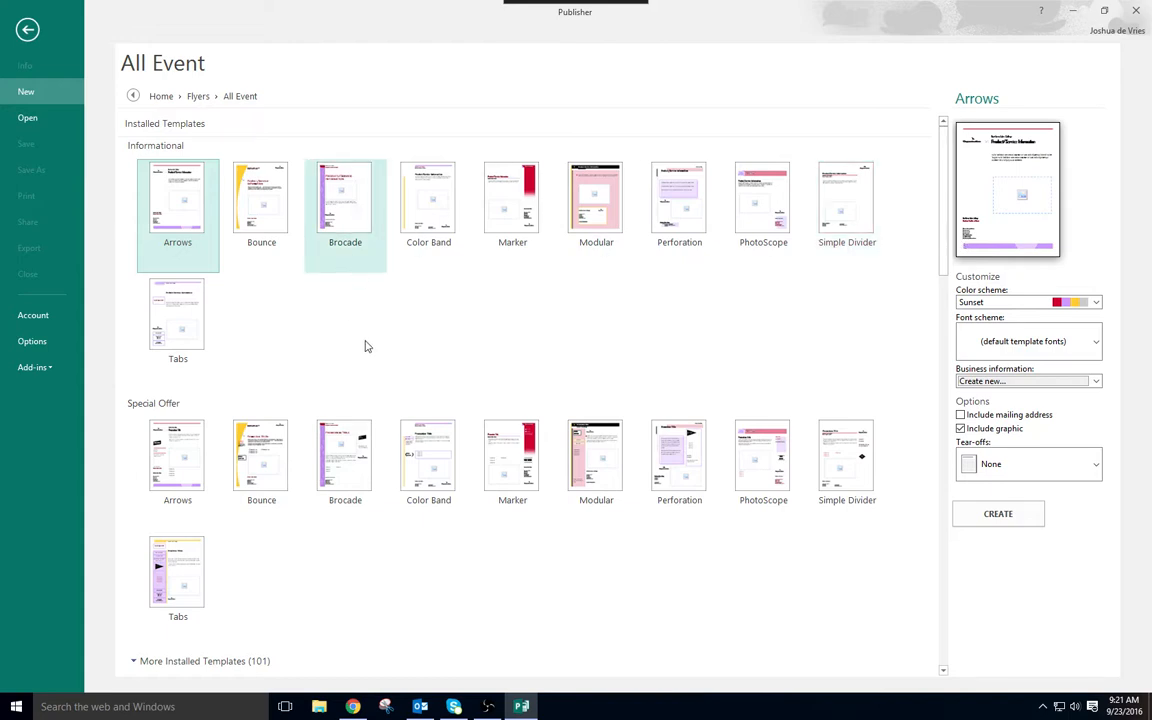
scroll(540, 340, down, 6)
scroll(565, 338, up, 2)
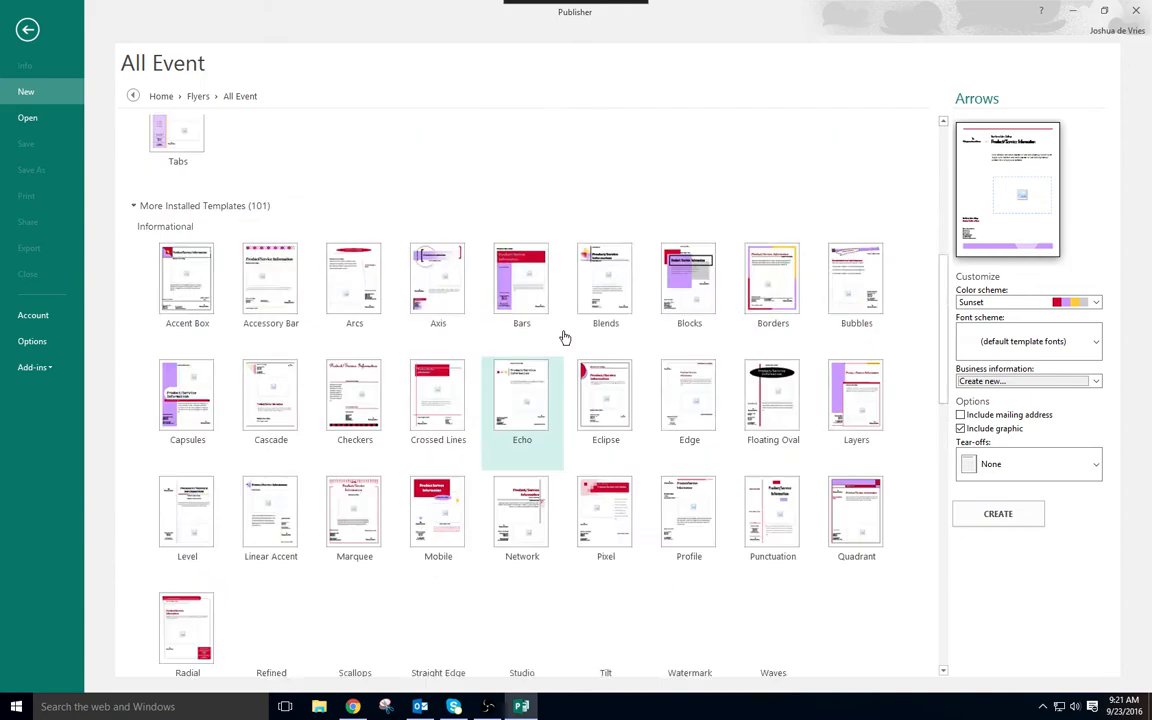
scroll(567, 340, down, 1)
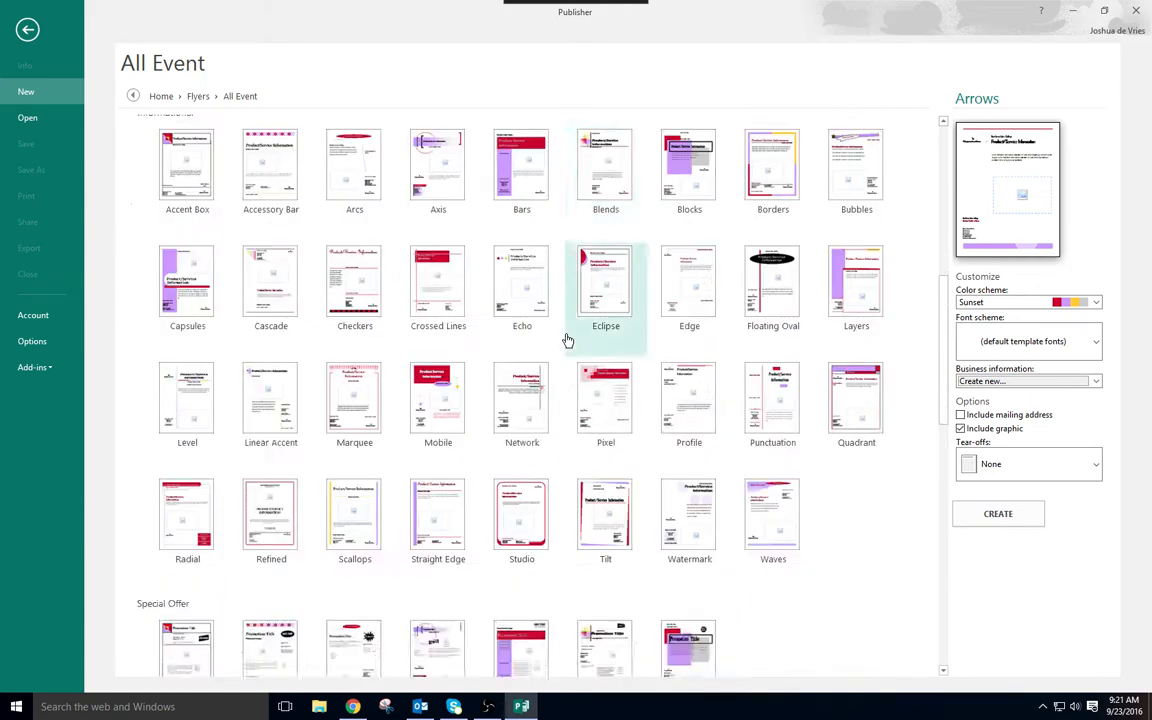
scroll(567, 340, up, 1)
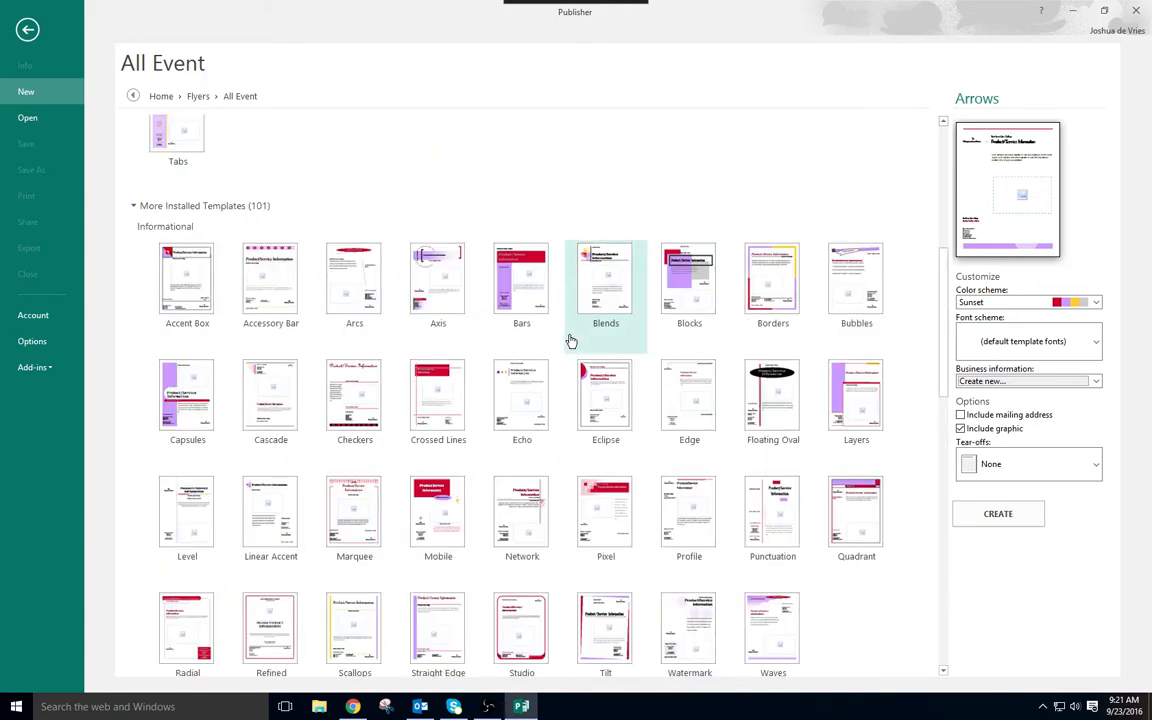
click(201, 405)
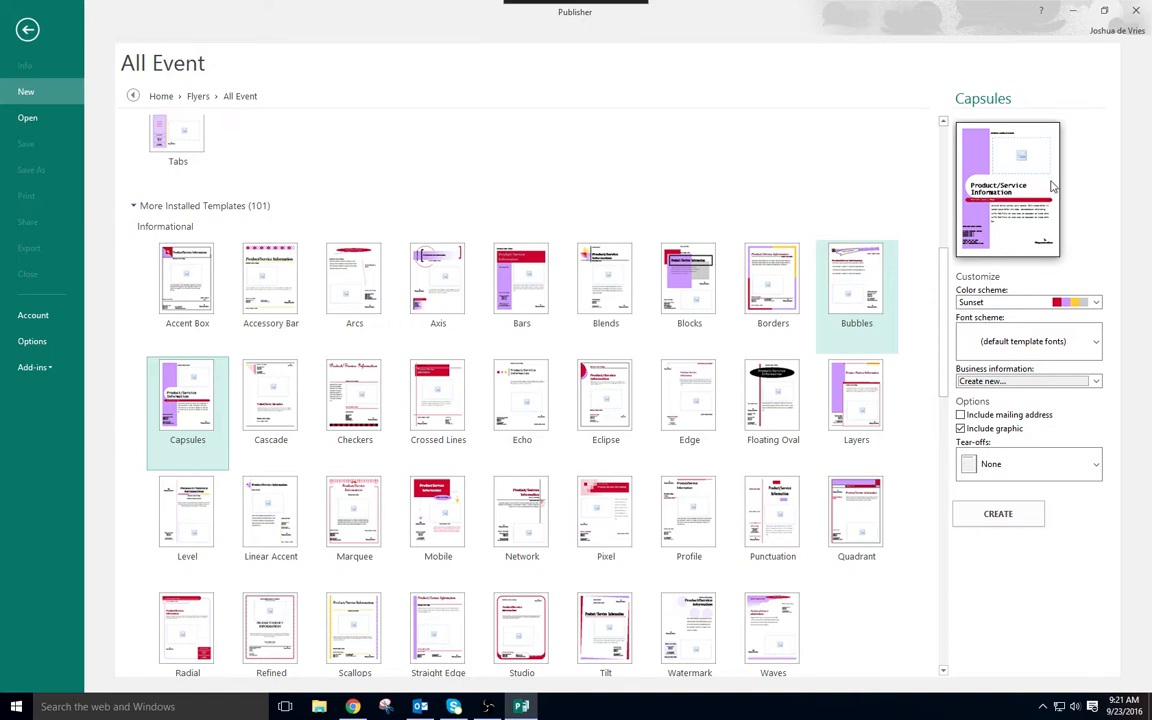
Step: Set the Capsules template's color scheme to Sagebrush
click(1096, 302)
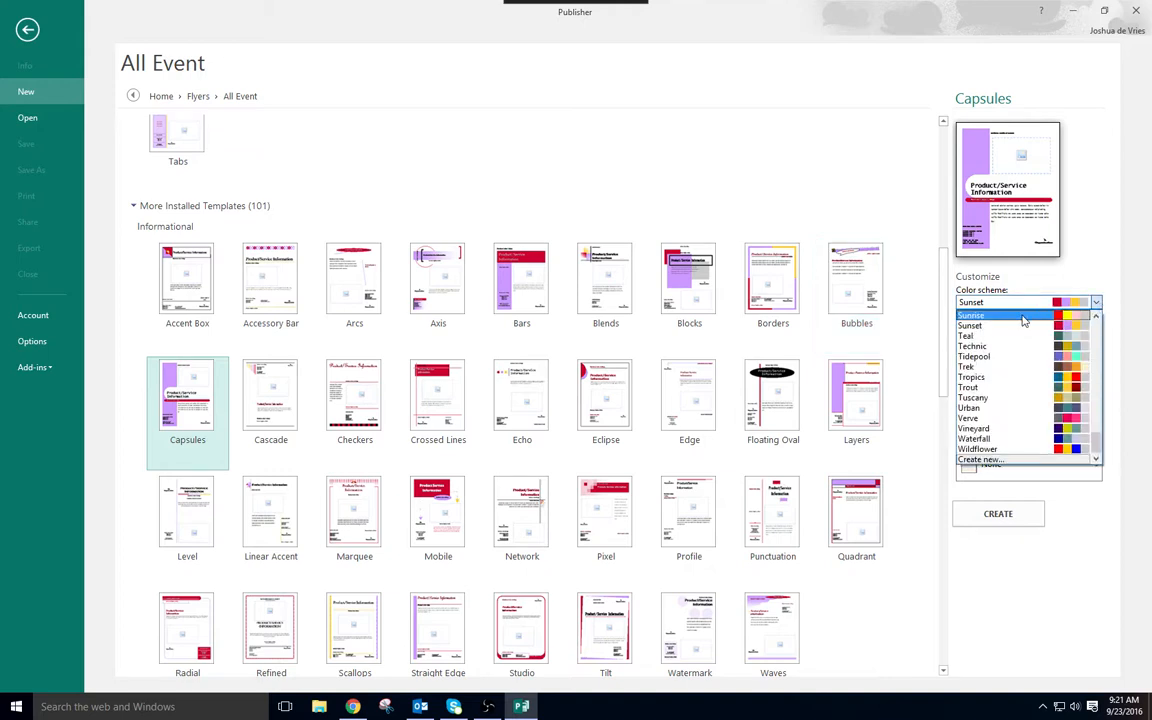
scroll(1020, 323, up, 1)
scroll(1020, 323, up, 1)
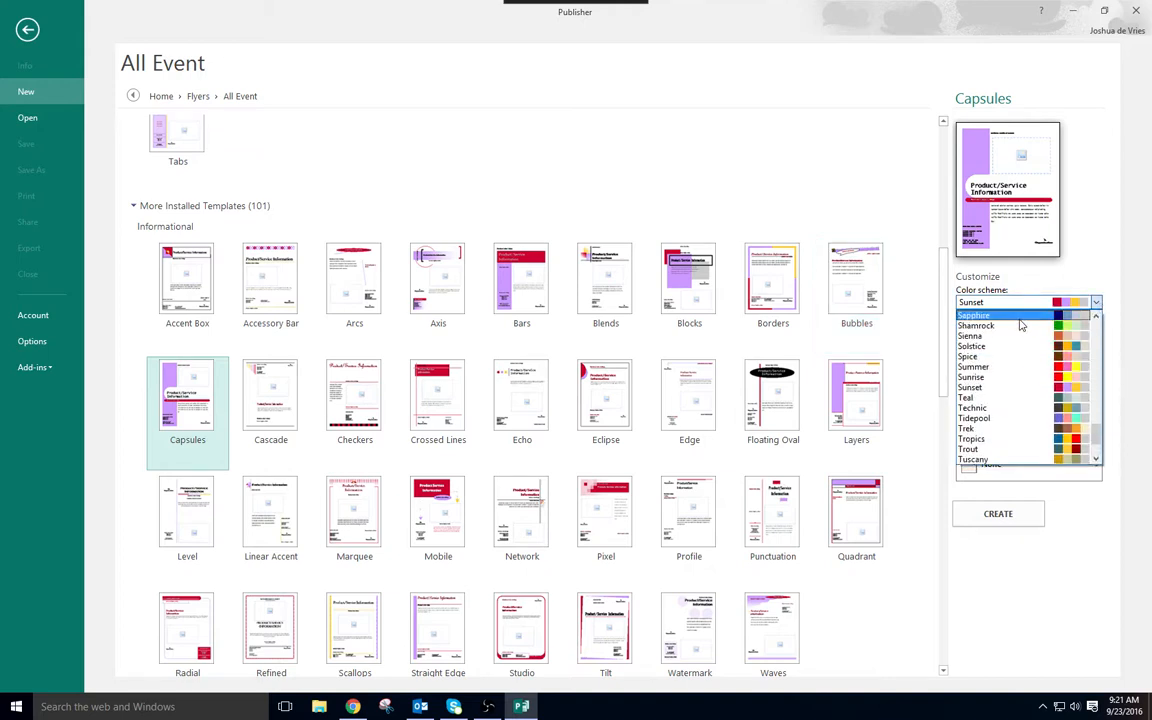
scroll(1020, 335, up, 1)
click(1020, 336)
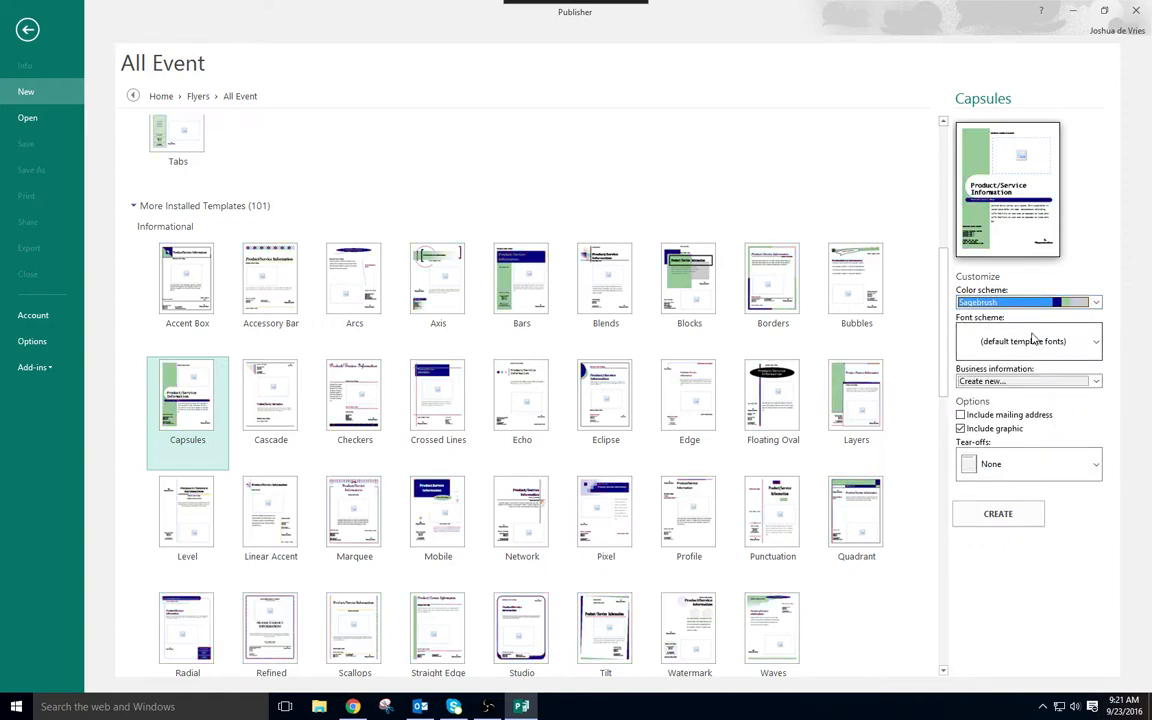
Step: Set the template's font scheme to Online, which pairs Verdana Bold with Verdana
click(1095, 343)
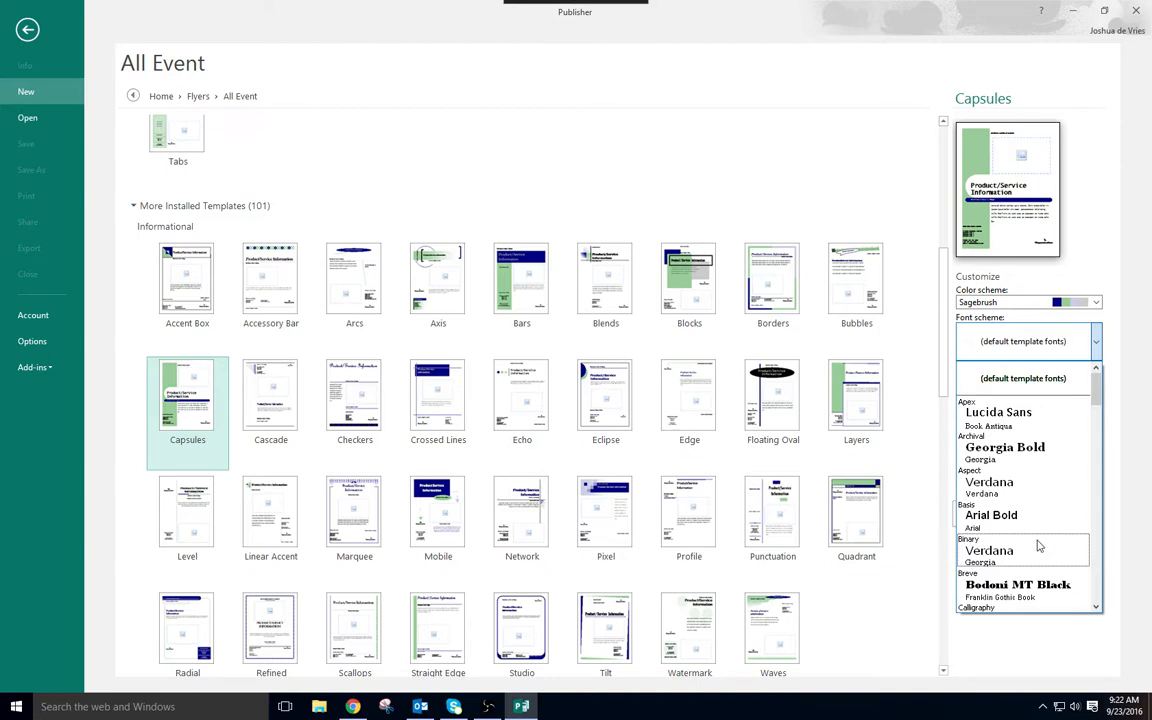
scroll(1040, 524, down, 3)
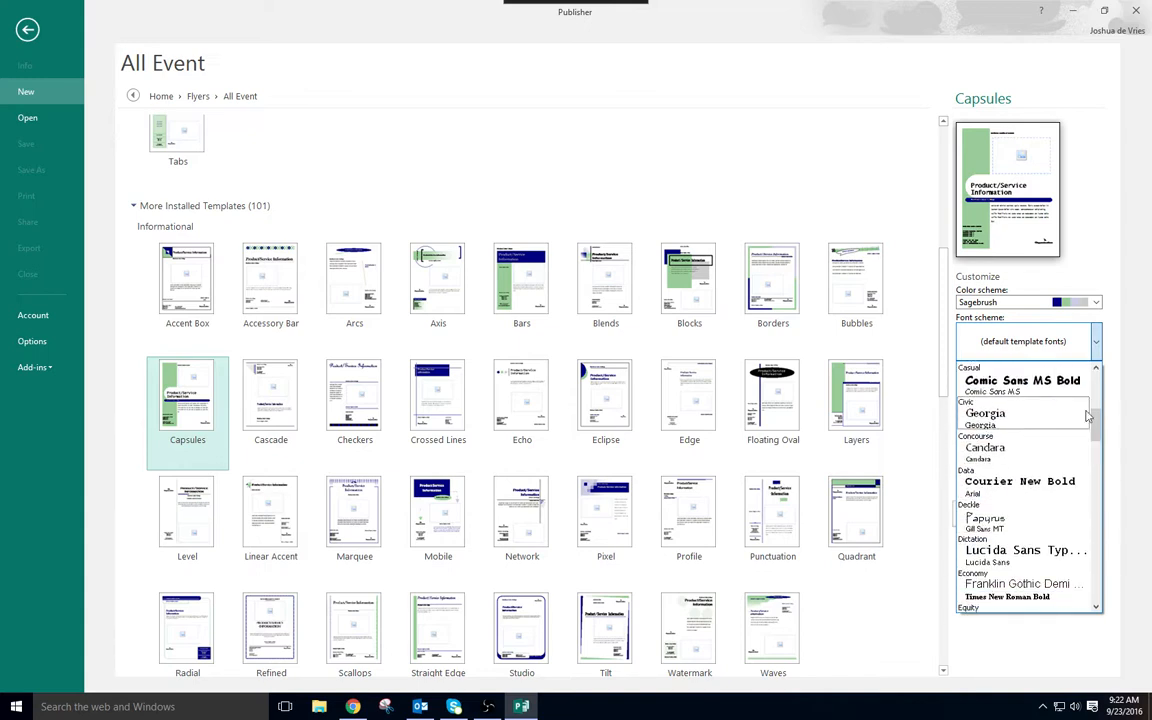
drag(1088, 415, 1091, 530)
click(1008, 482)
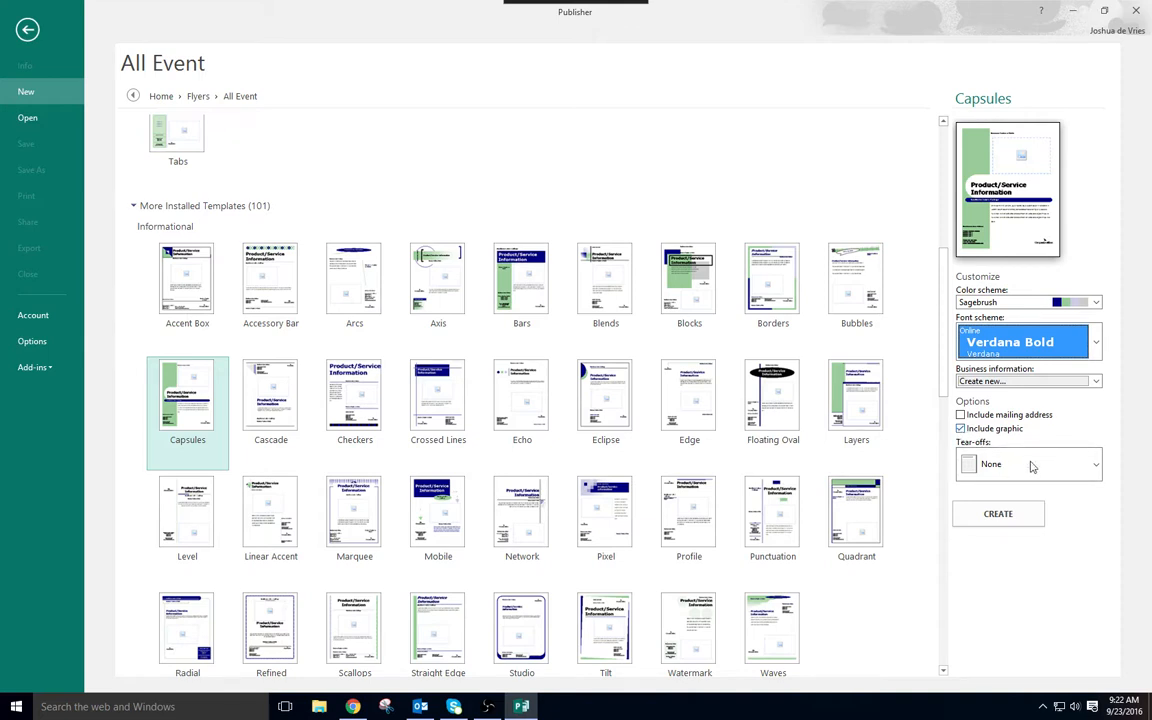
Step: Set the flyer's tear-offs to Contact information and create the publication
click(1062, 467)
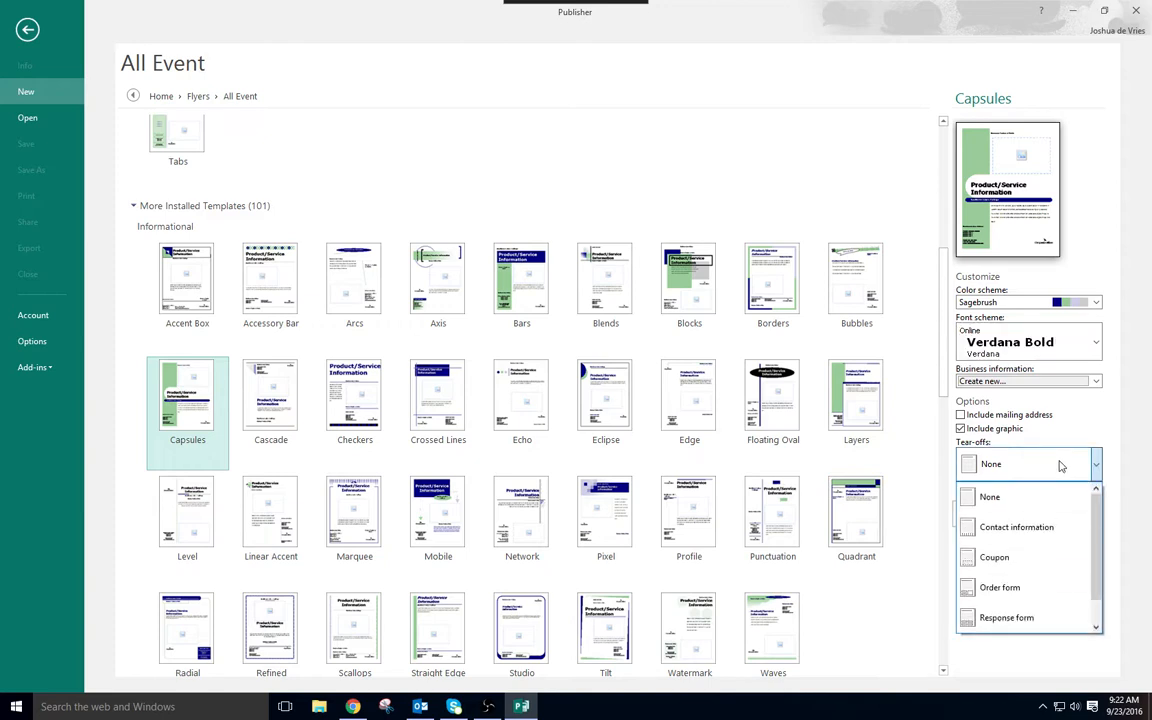
click(1072, 527)
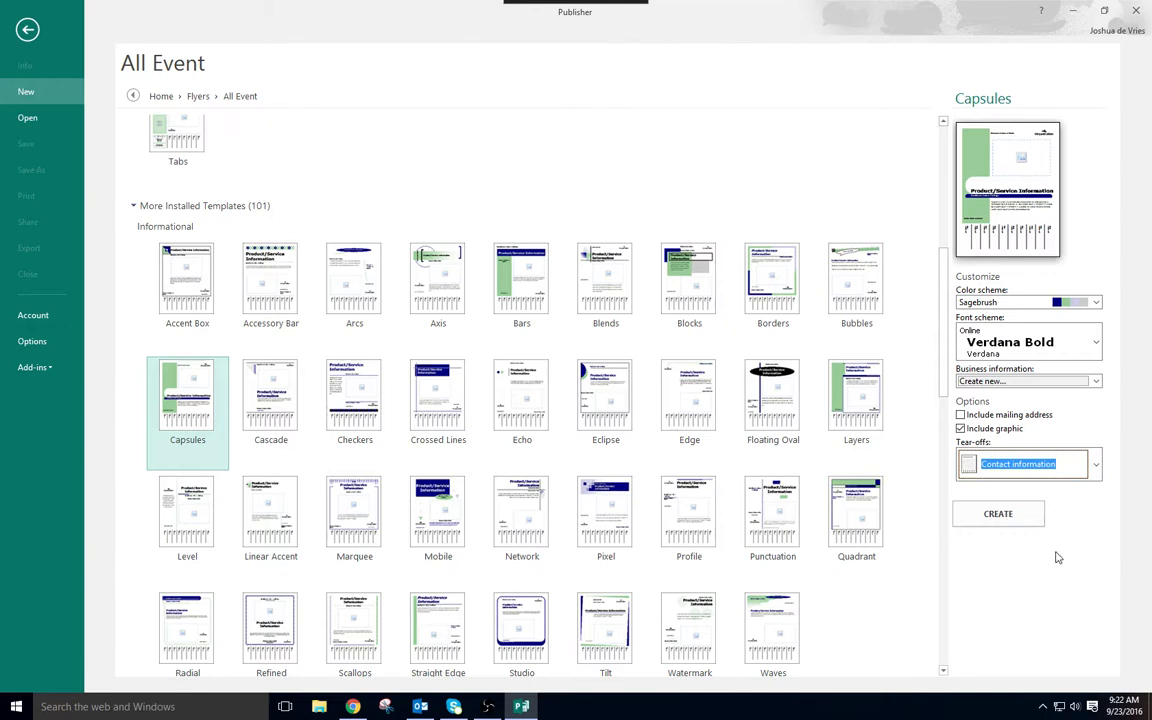
click(997, 515)
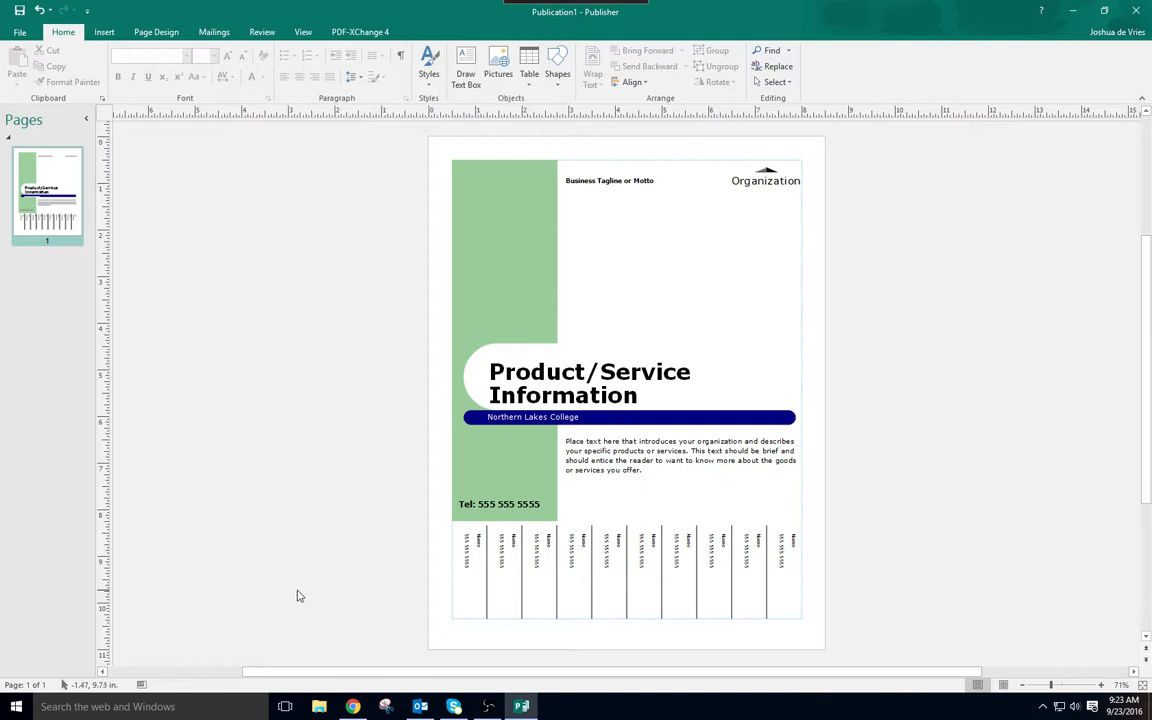
Step: Hide the Pages navigation pane
click(30, 685)
click(33, 685)
click(40, 686)
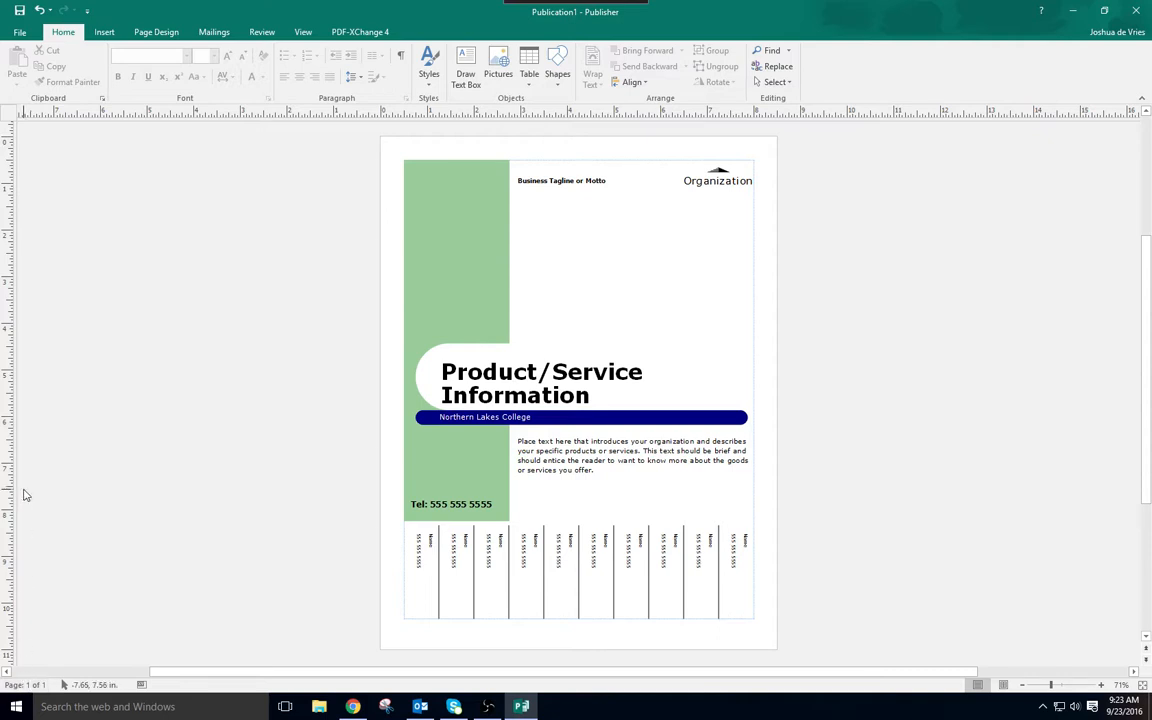
Step: Replace the "Product/Service Information" title placeholder with "5K Family Walk/Run for Children's Hospital"
click(550, 361)
click(544, 348)
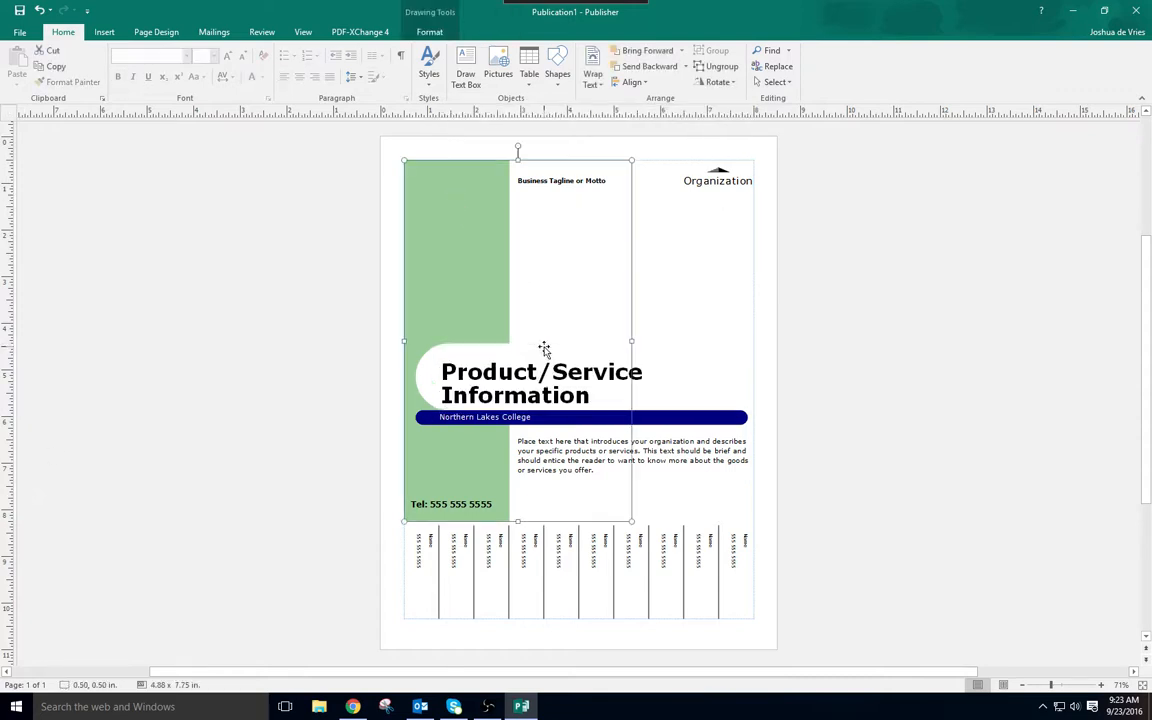
click(640, 388)
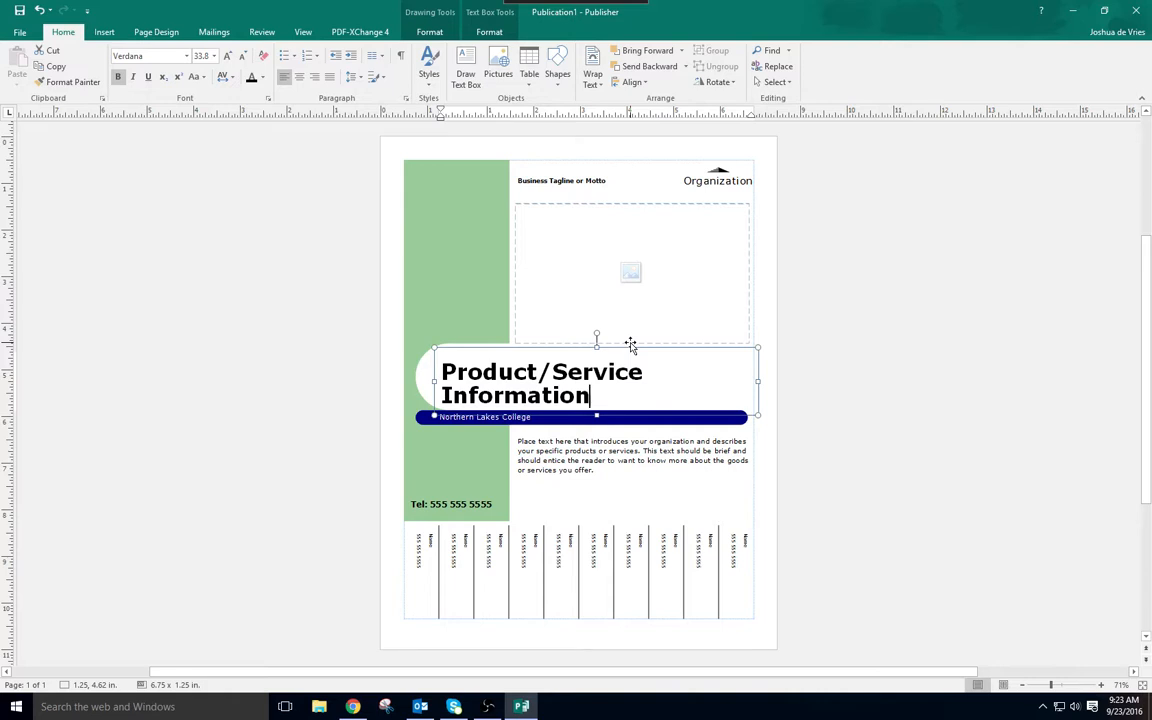
key(F9)
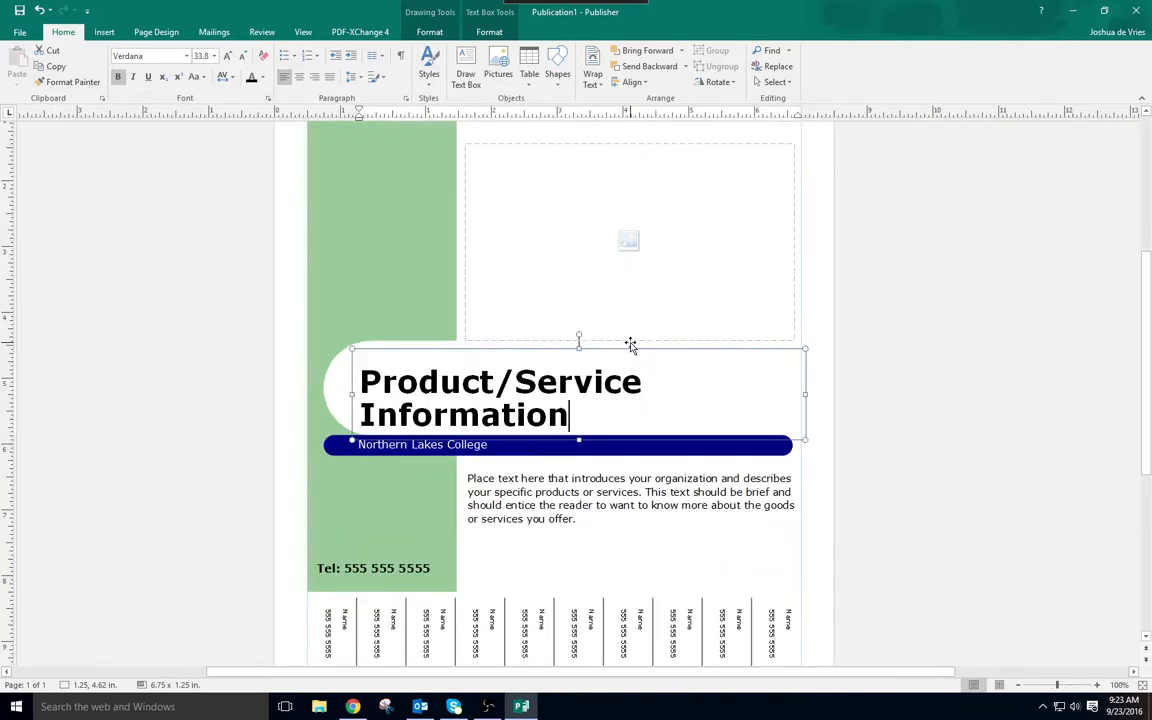
scroll(630, 345, down, 1)
scroll(632, 345, down, 5)
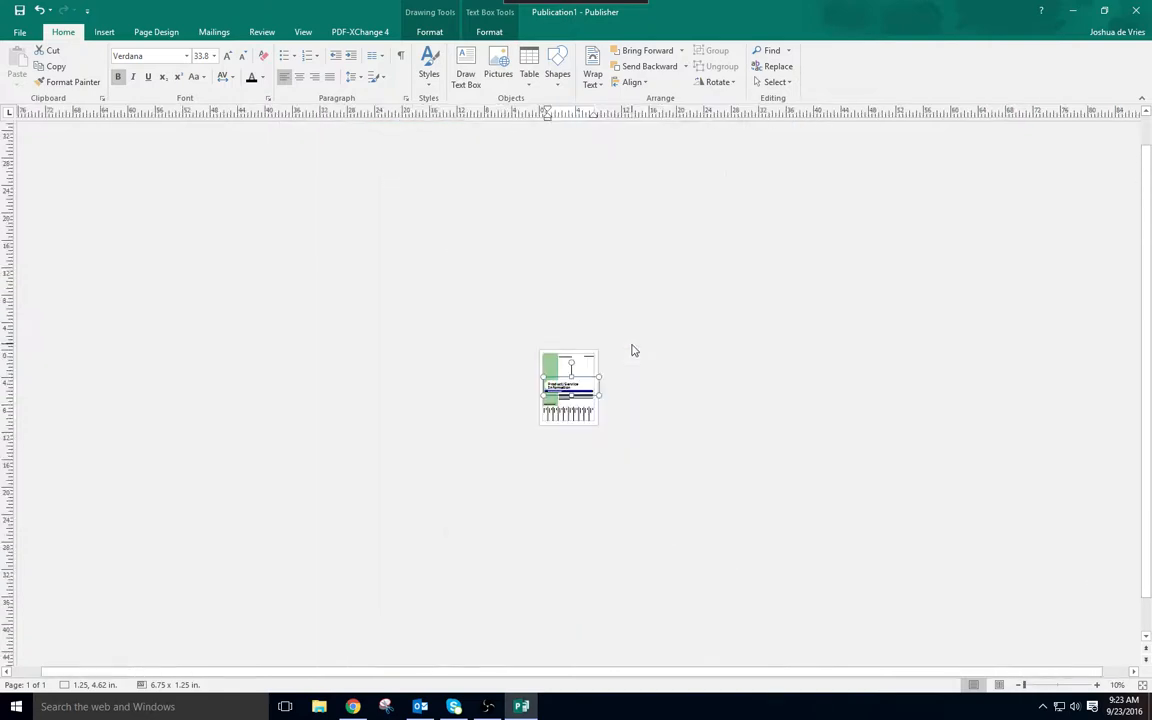
key(F9)
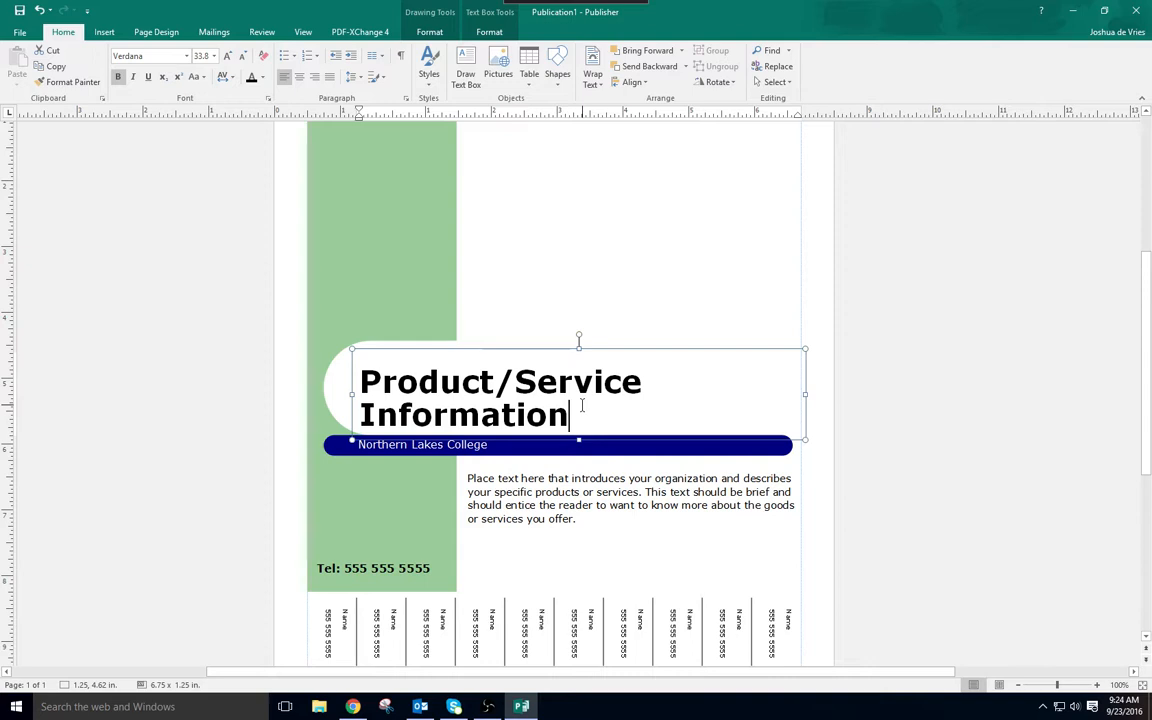
triple_click(454, 393)
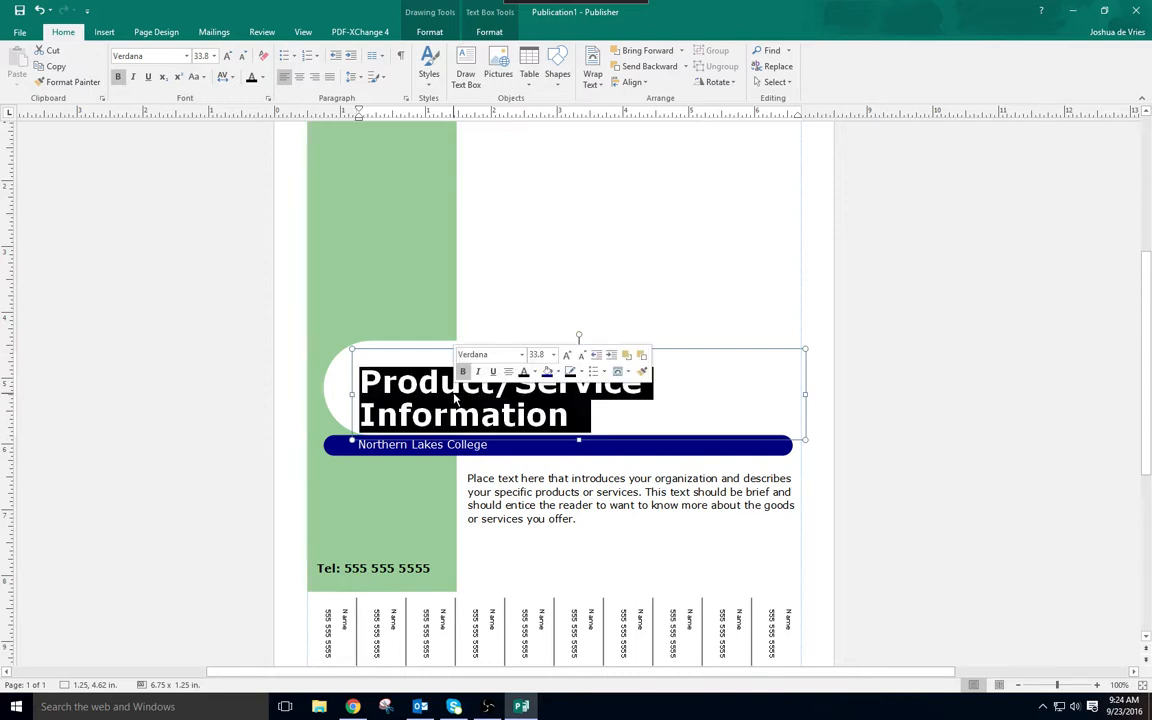
text(5K)
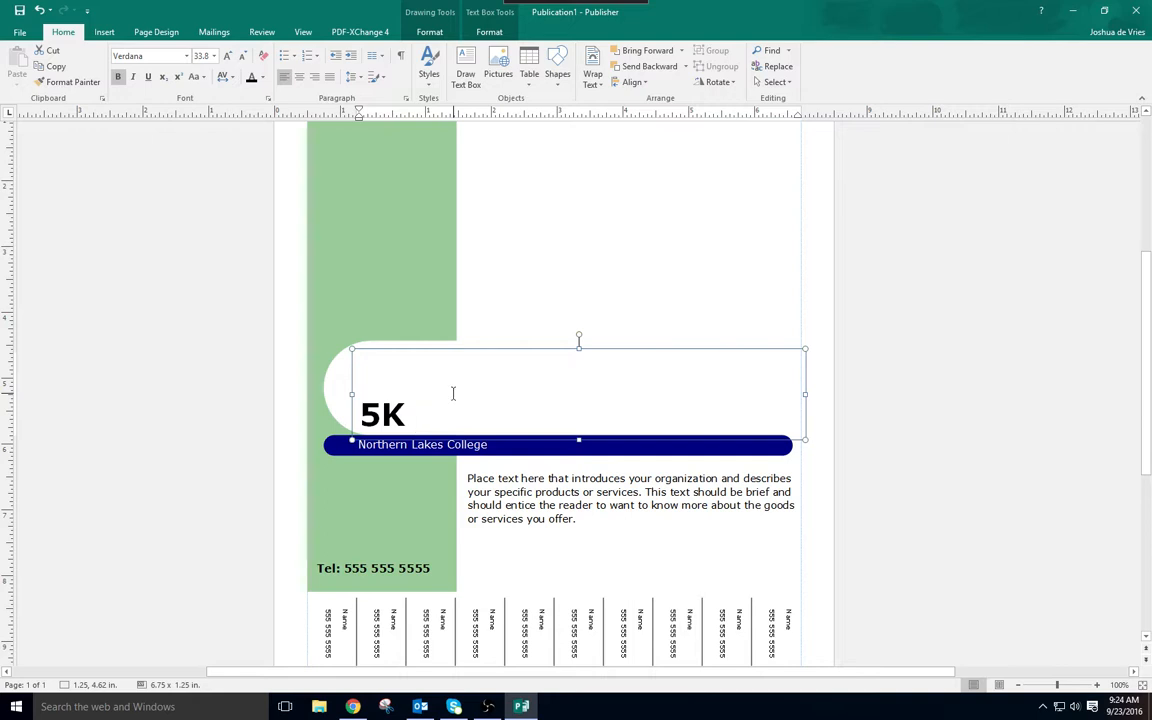
text( Family)
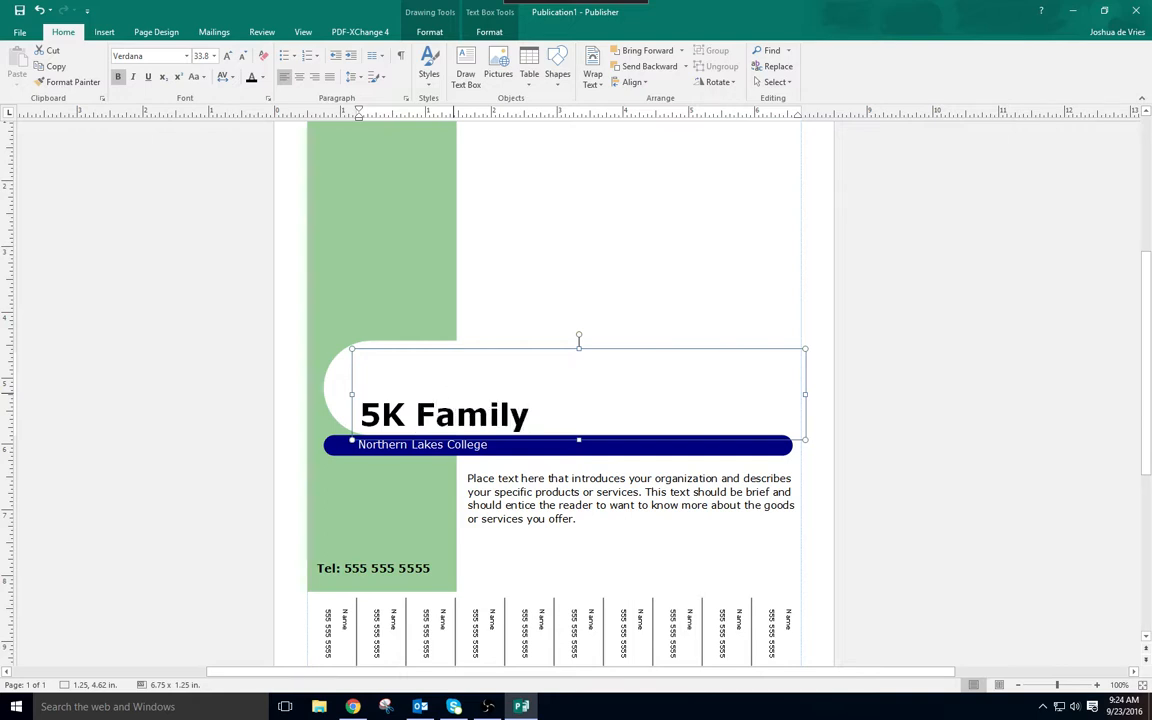
text( Walk/Riun)
key(BackSpace)
key(BackSpace)
key(BackSpace)
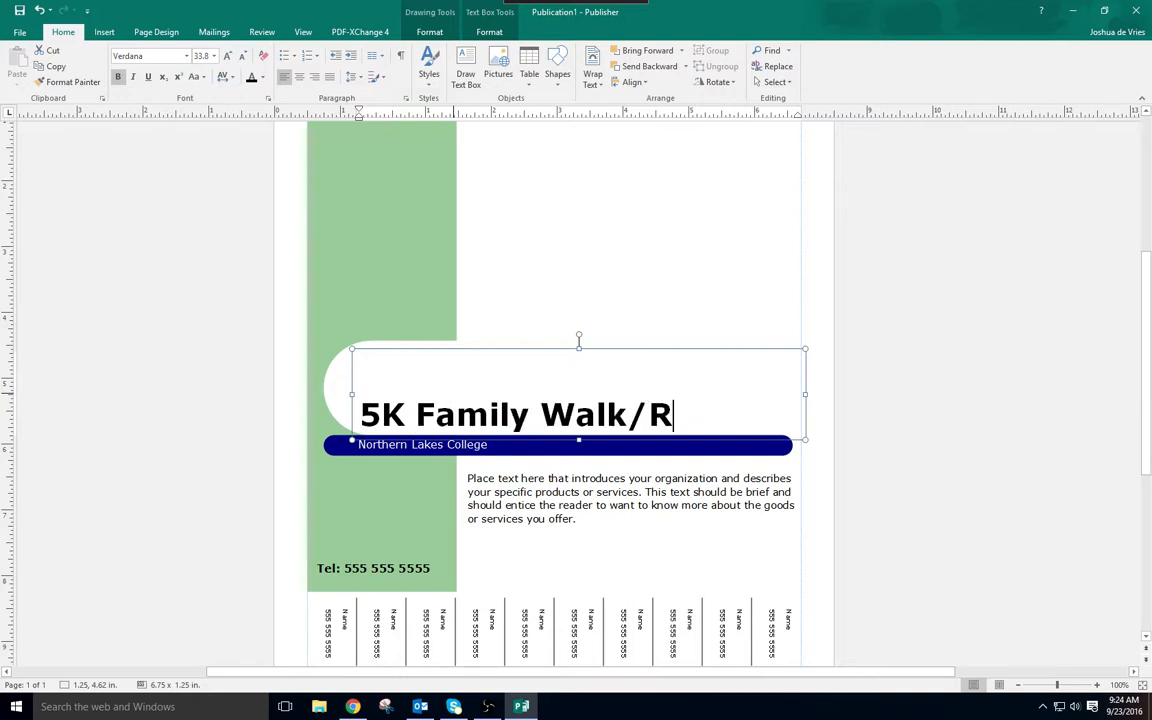
text(un for Children's Hos)
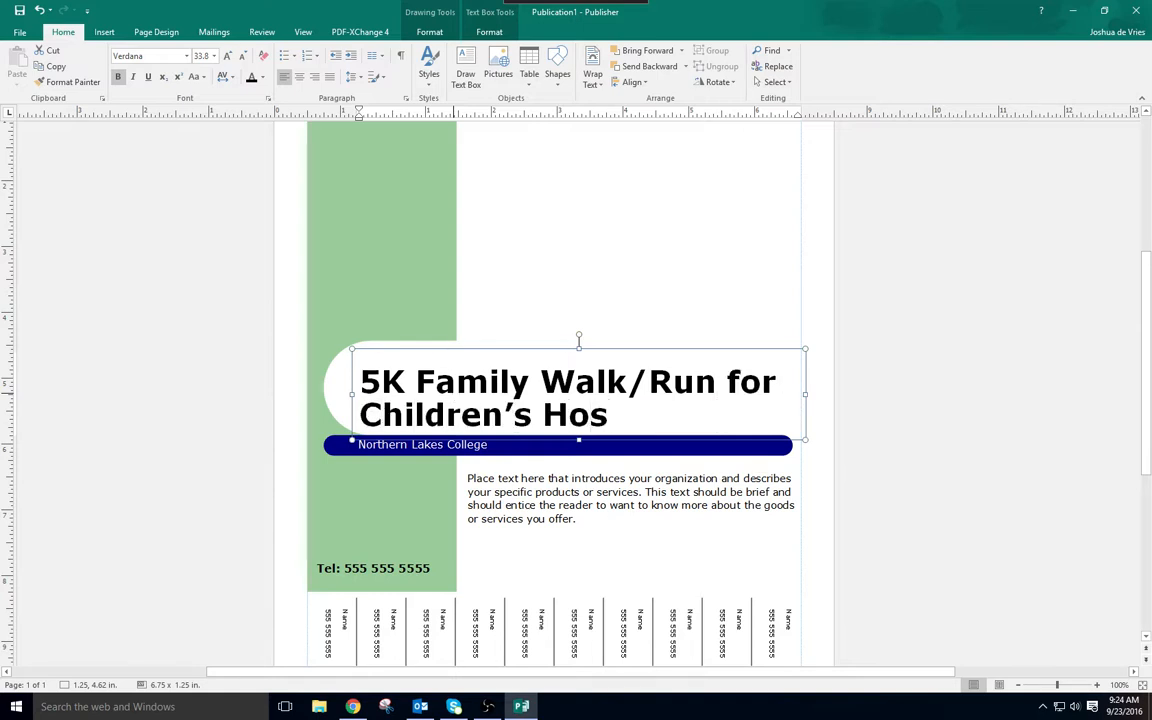
text(pital)
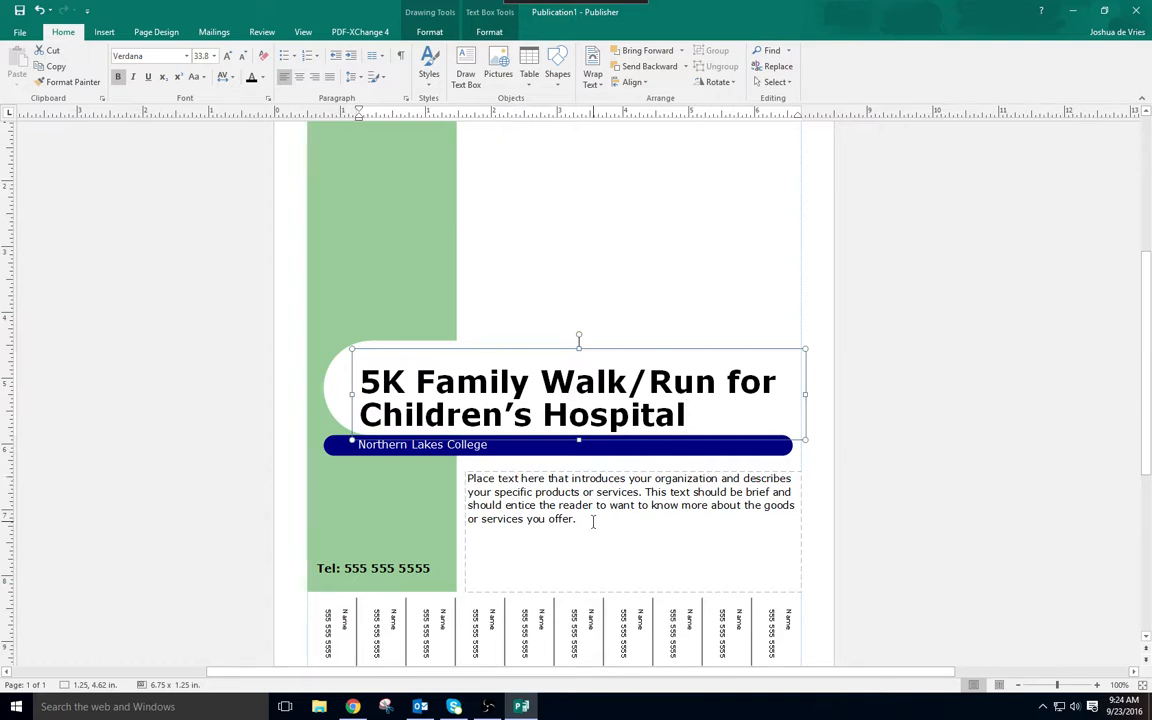
Step: Replace the description placeholder with "Support Children's Hispital by bringing your family out for the 5K family Walk/Run on April 8."
click(594, 528)
click(590, 520)
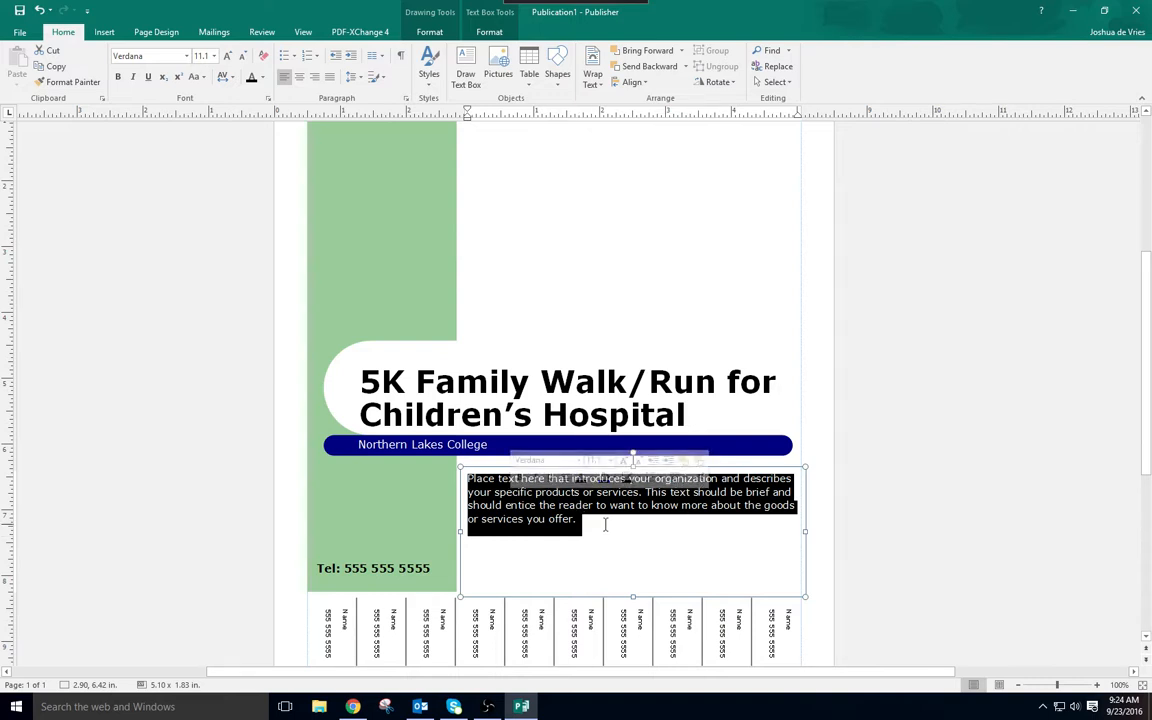
key(Delete)
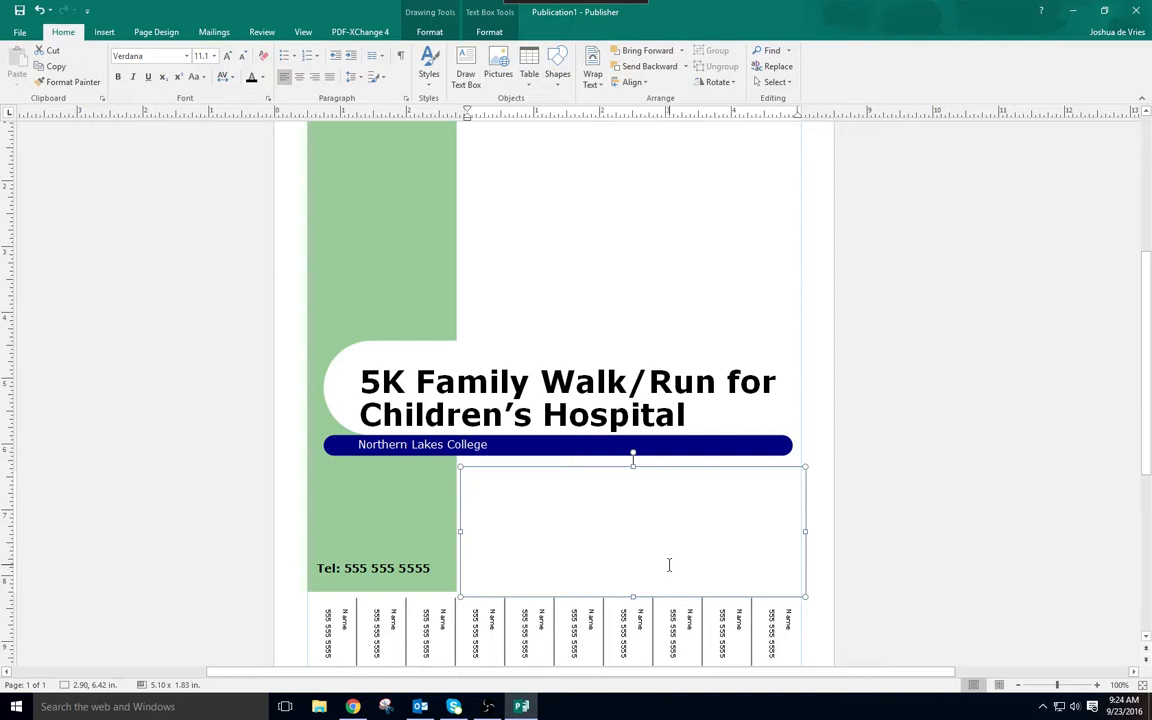
text(Support Children's Hispital by b)
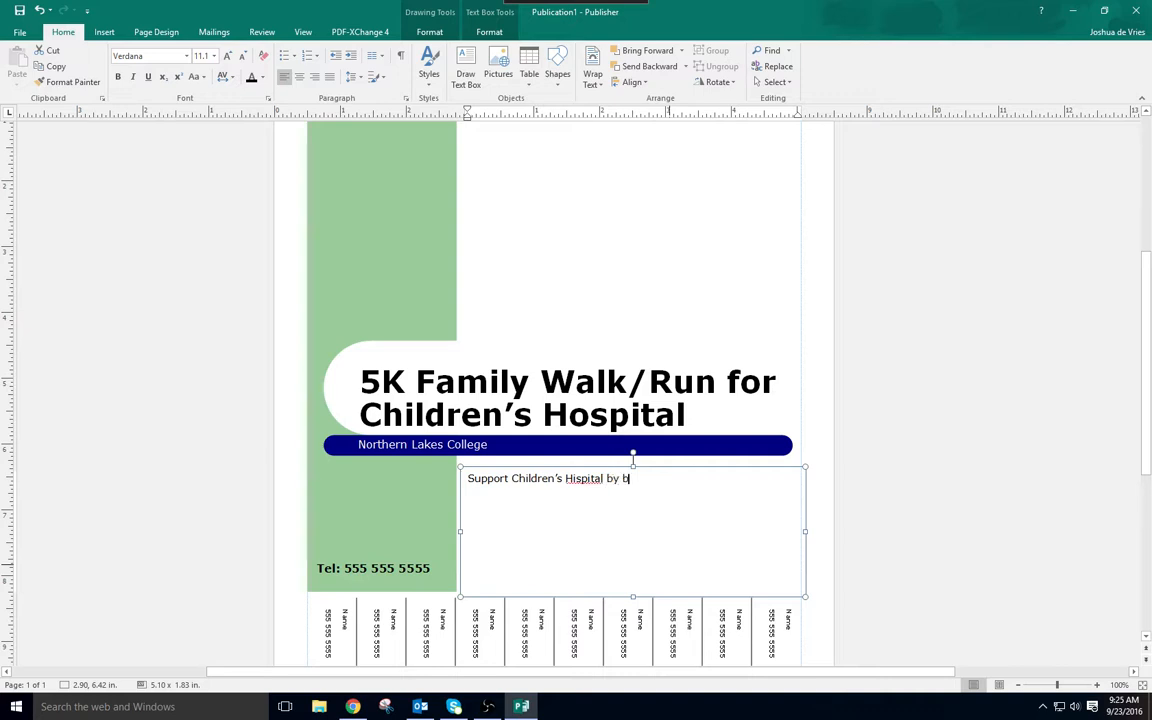
text(ringing your family out)
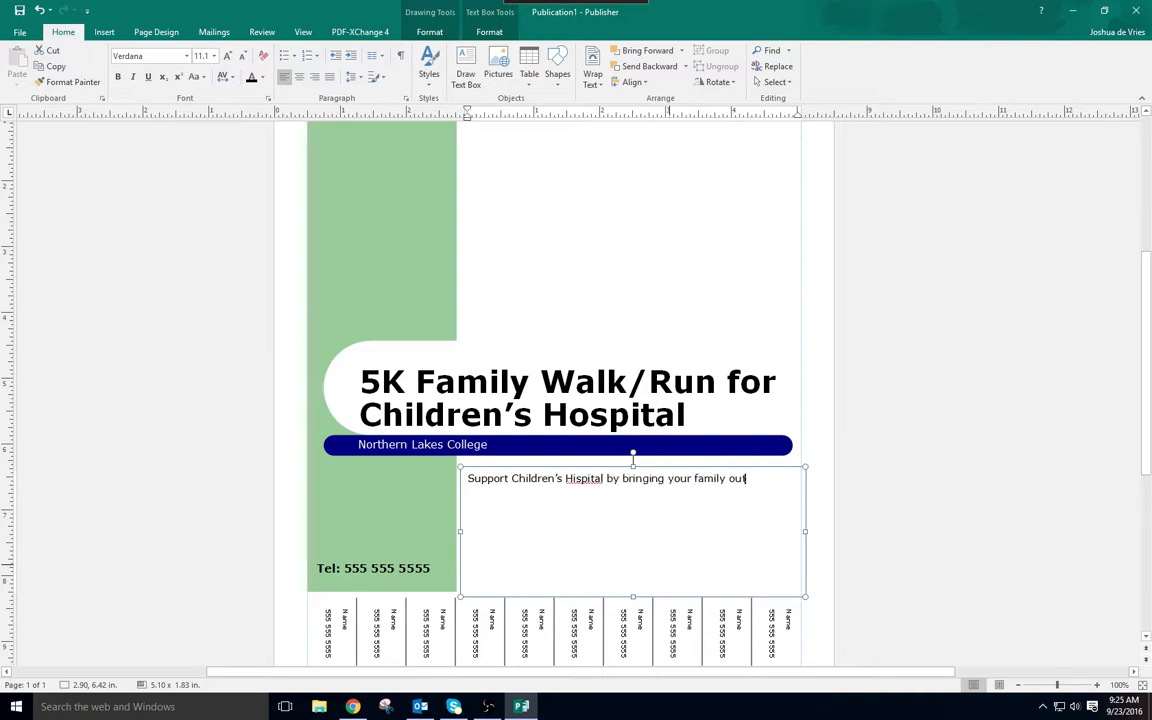
text( for the 5K family Walk/Run on April 8.)
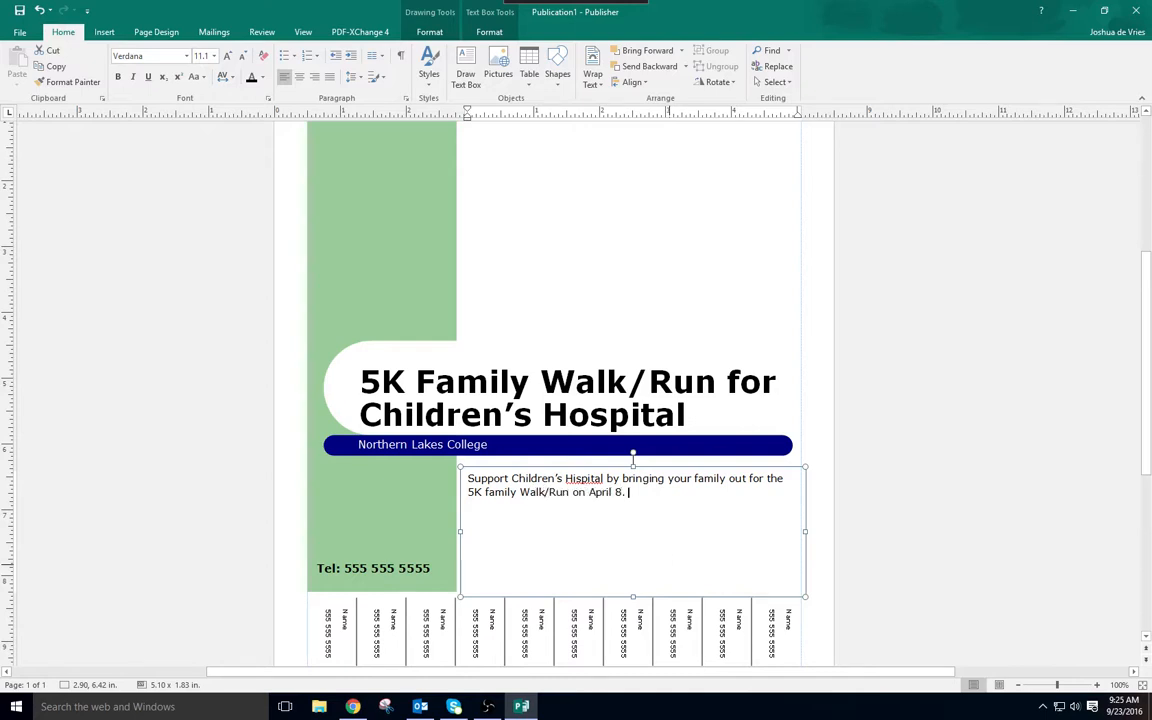
Step: Continue the description with "Check-in begins at 7:00 a.m. Race begins at 8:30 a.m"
text( Ch)
text(eck)
text(-o)
key(BackSpace)
text(ion begins at 7:00am)
key(BackSpace)
key(BackSpace)
text(a.m. )
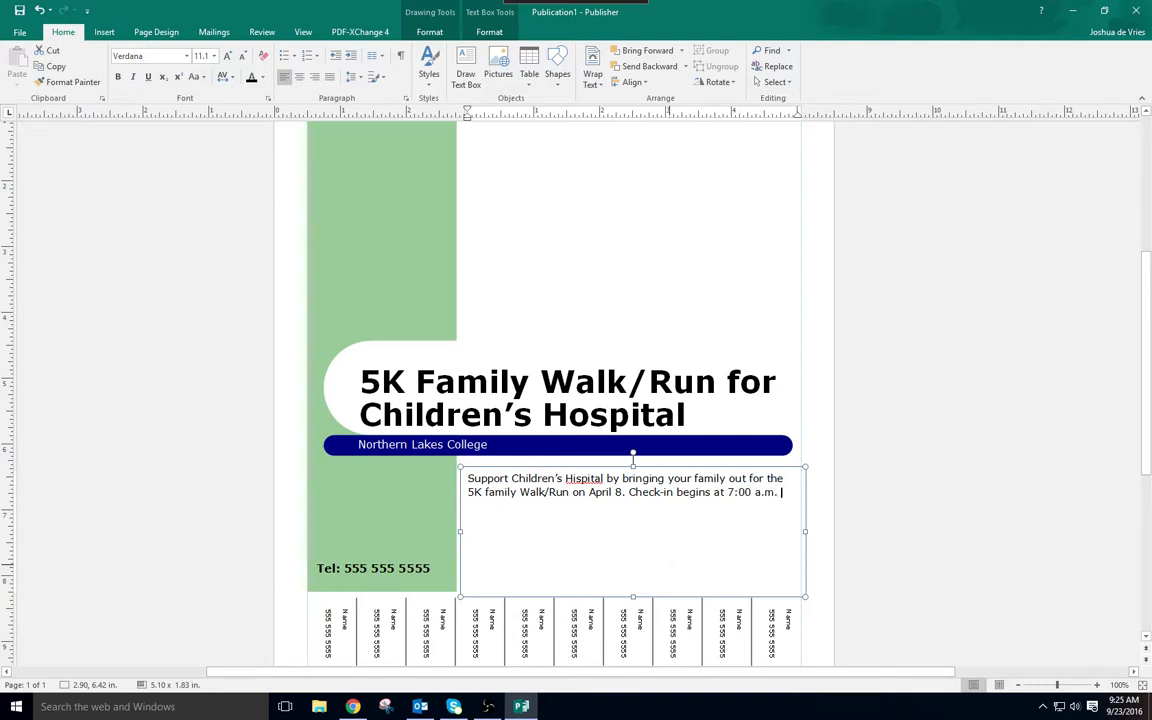
text(Race begins at 8:30 a.m)
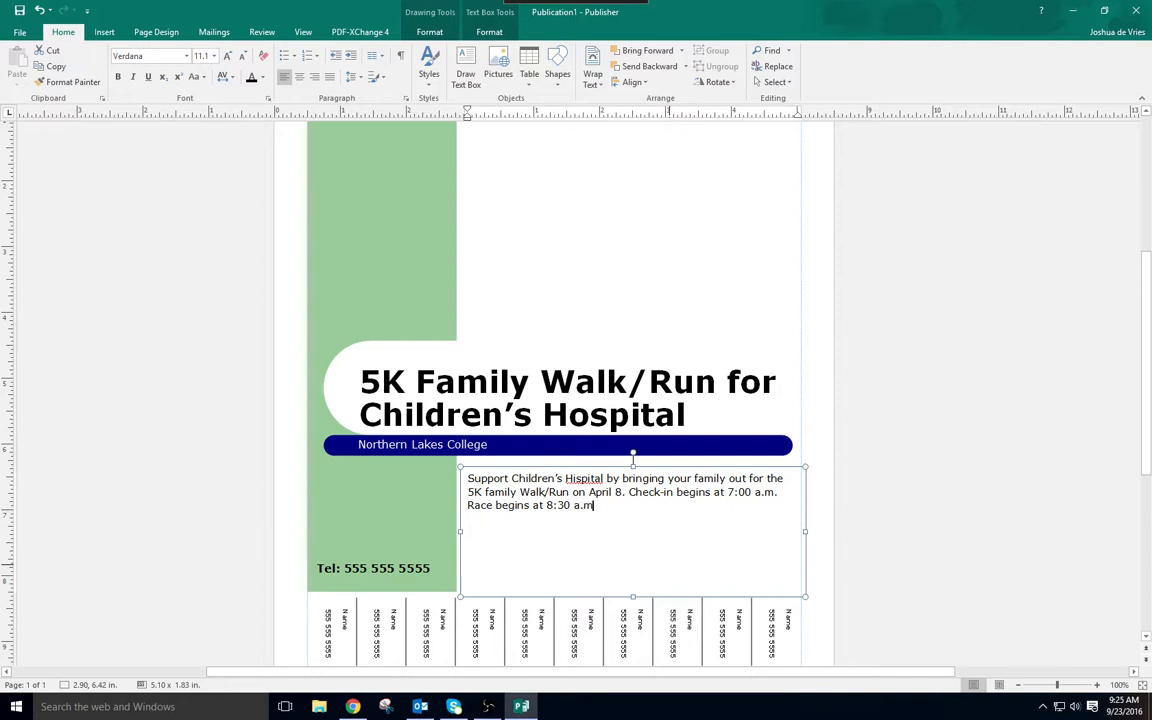
Step: Append to the description "Register by phone or on the web at 5walkrun.org The first 50 people to register online receive a free T-shirt."
text(. Register by phone or on the web at)
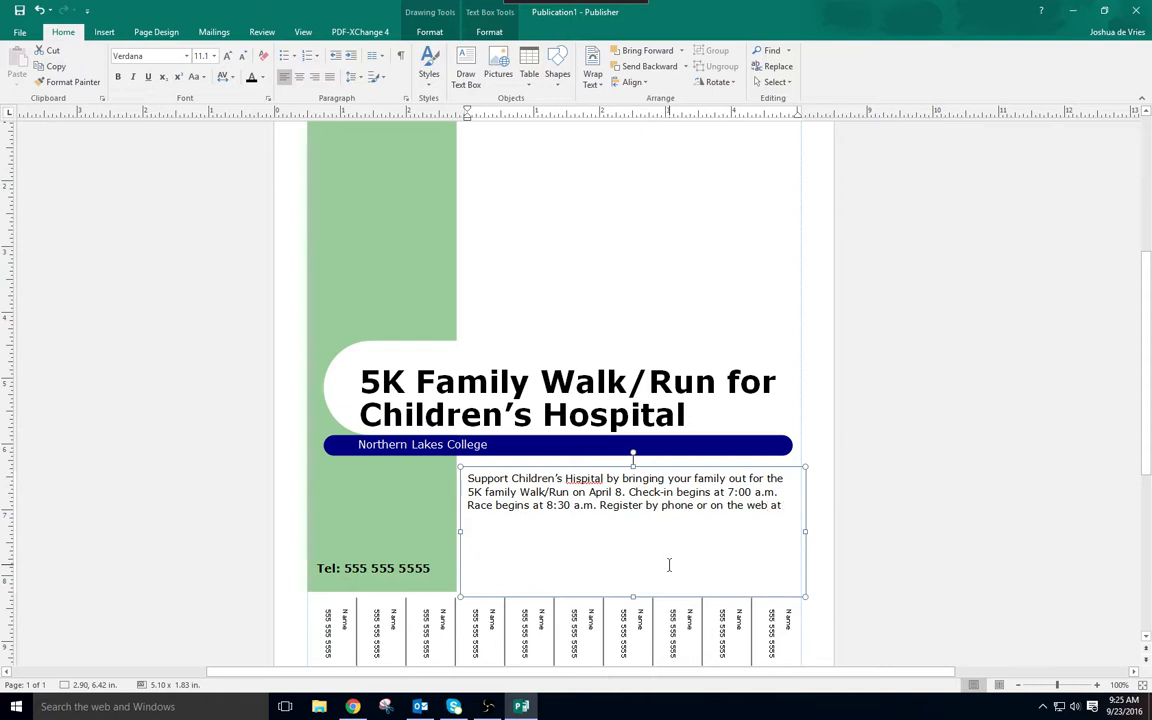
text( 5walkrun.org The first 50 people)
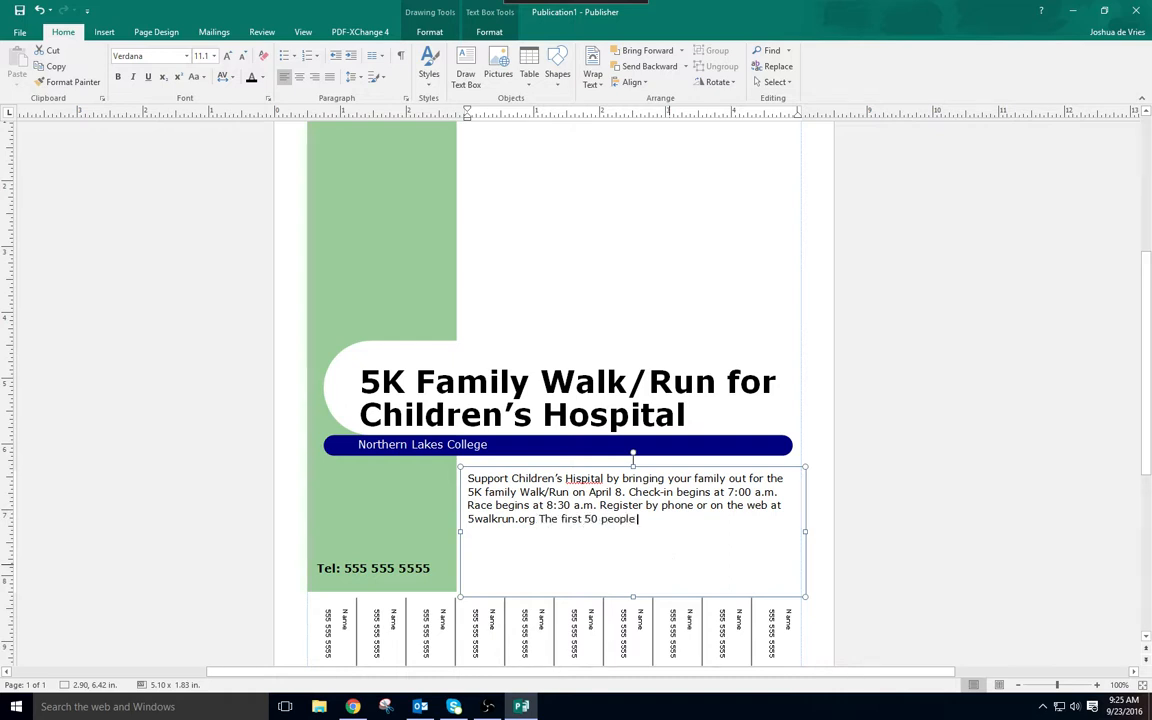
text( to register online receive)
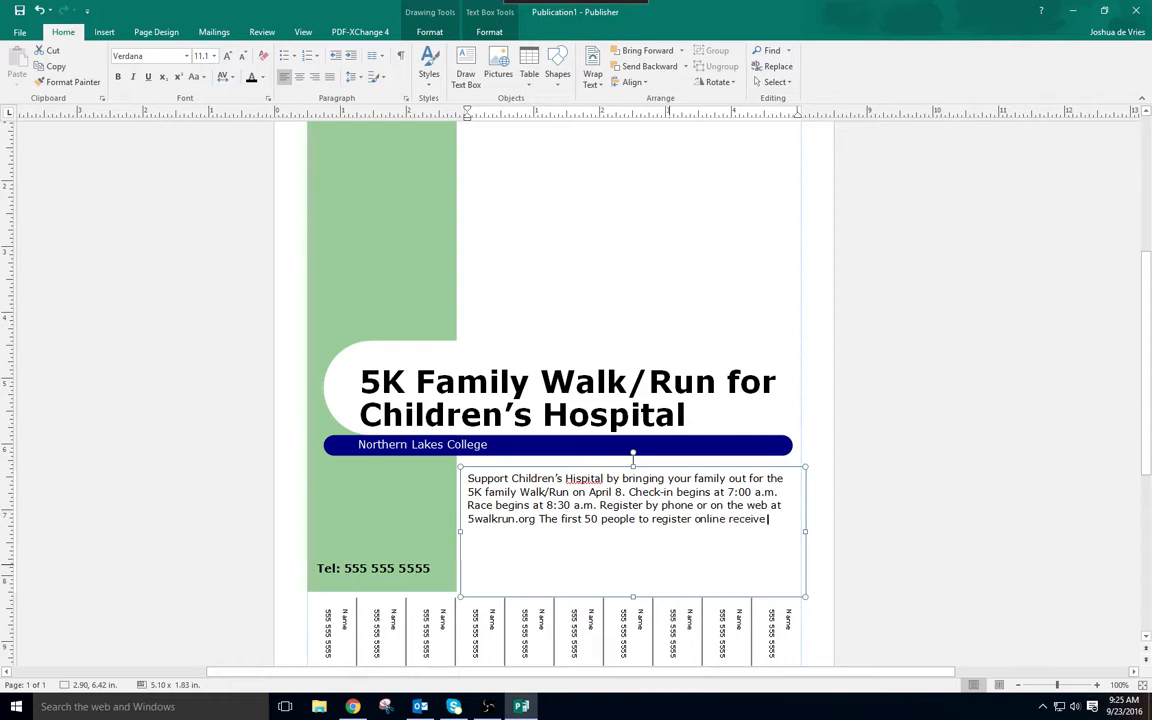
text( a free T-shirt.)
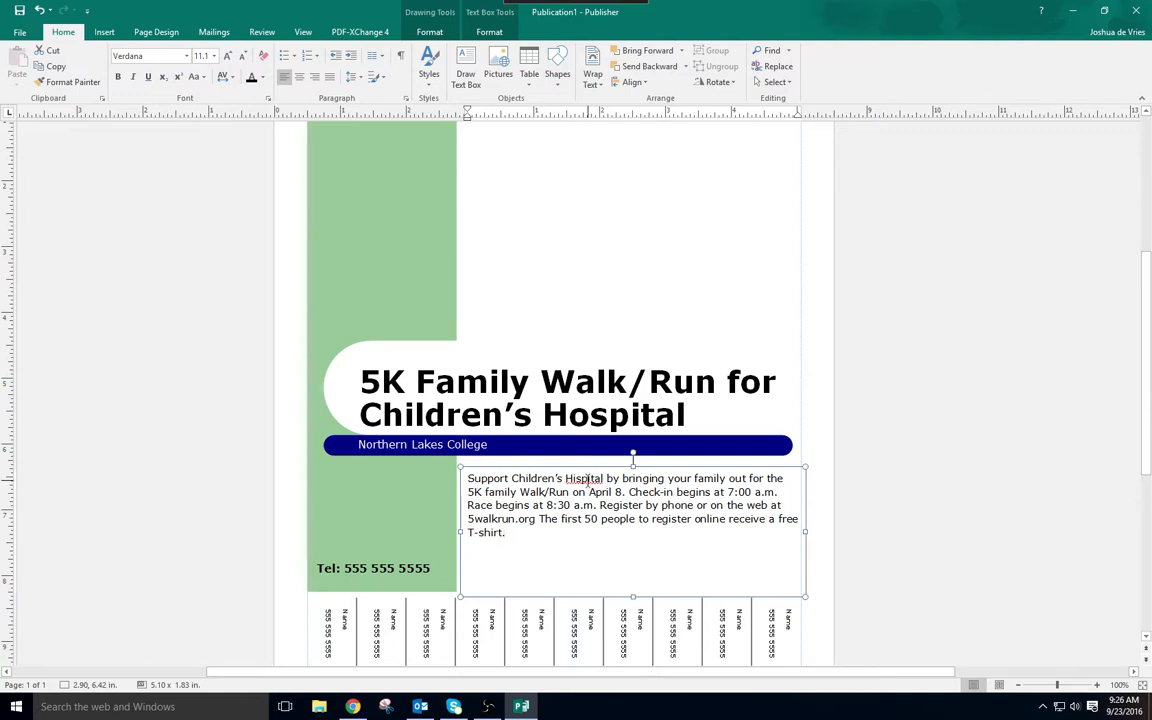
Step: Correct the misspelled word "Hispital" to "Hospital" in the description text using the suggested spelling
right_click(588, 480)
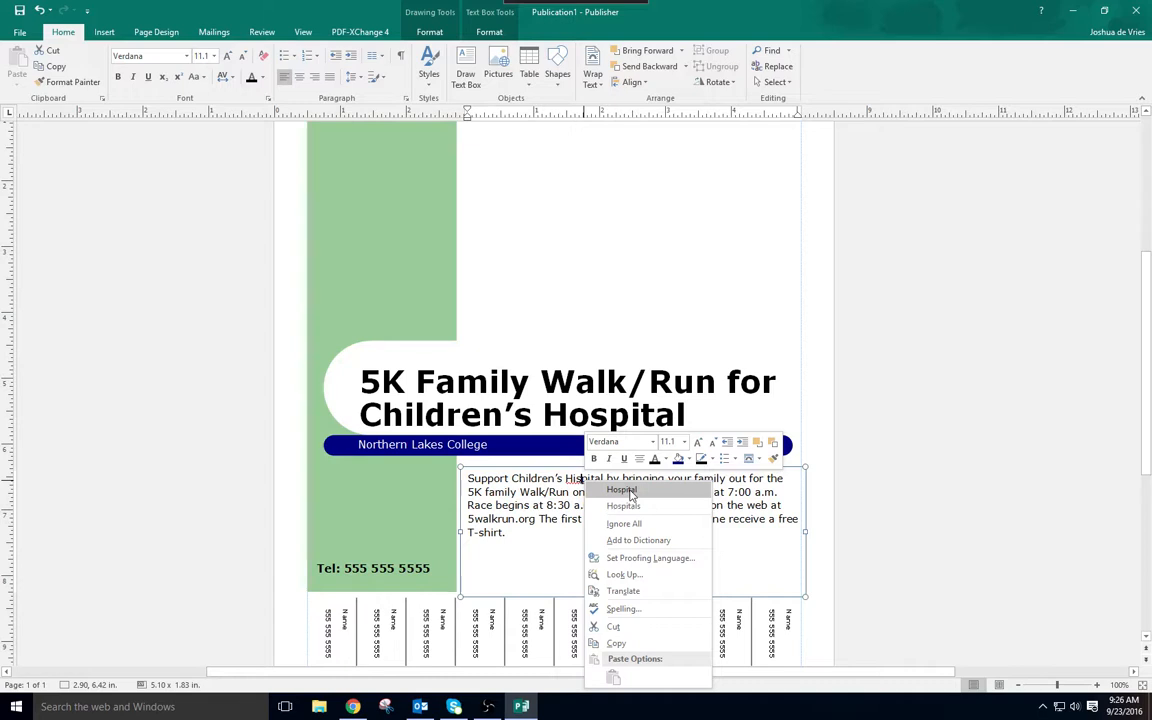
click(621, 490)
click(567, 532)
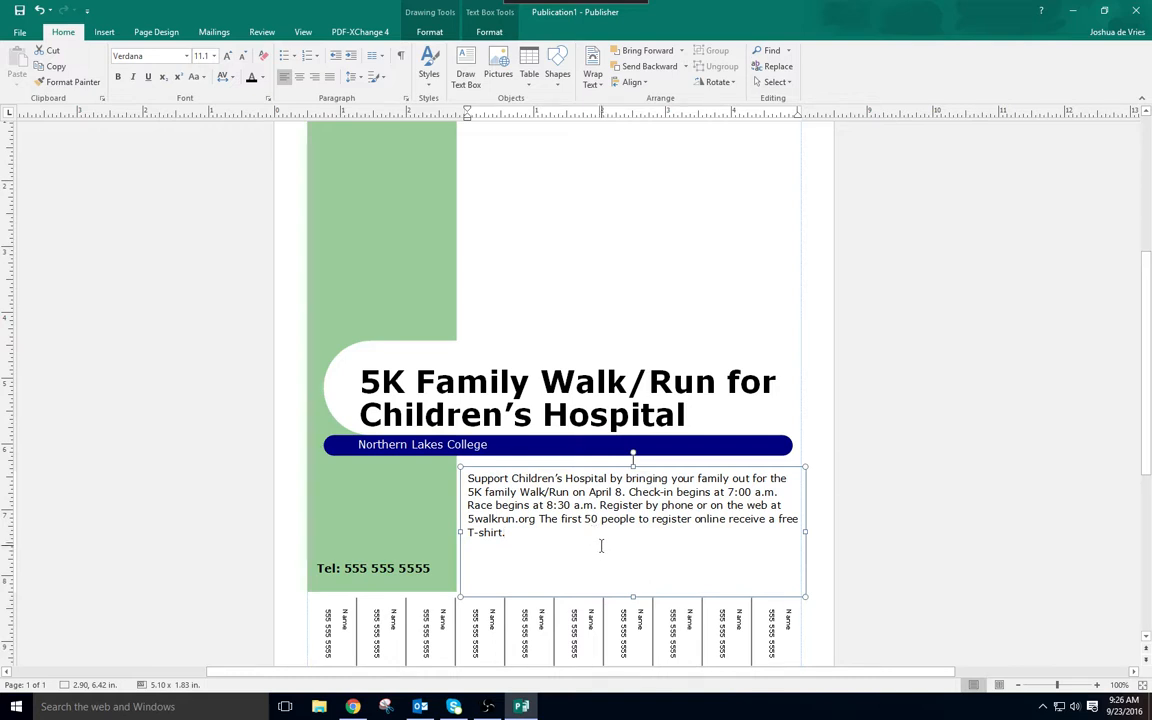
Step: Replace the telephone placeholder in the green band with "Call:" followed by the event's phone number
click(436, 569)
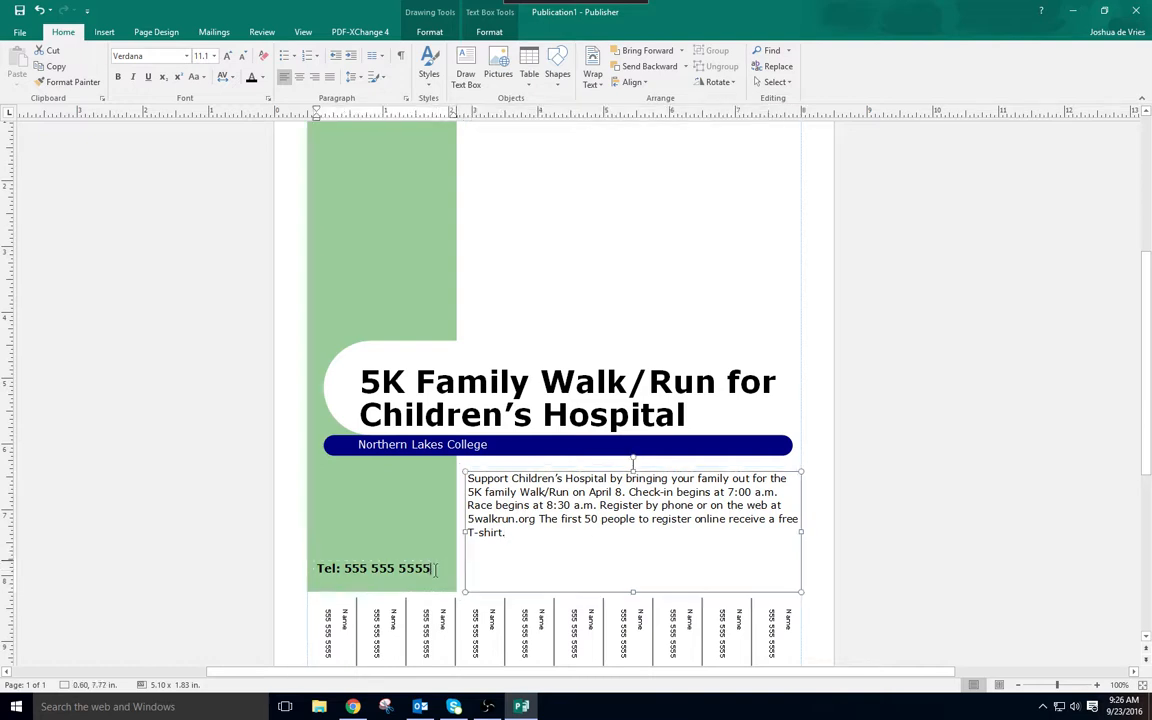
triple_click(362, 572)
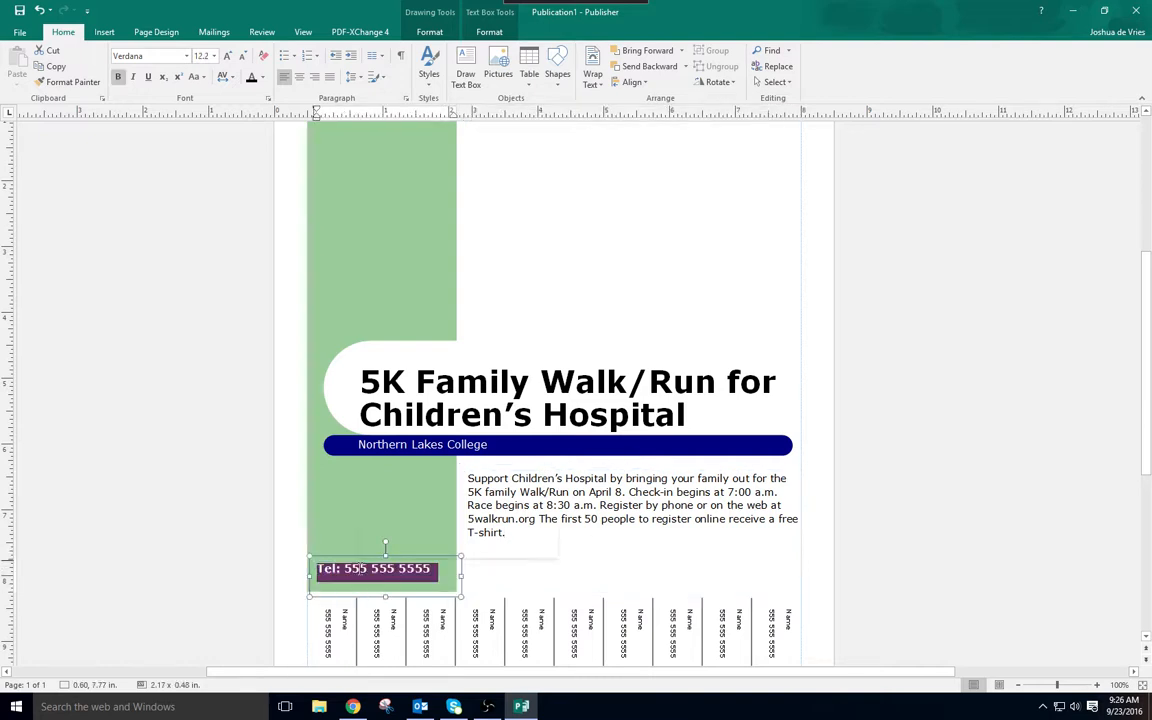
text(Call: )
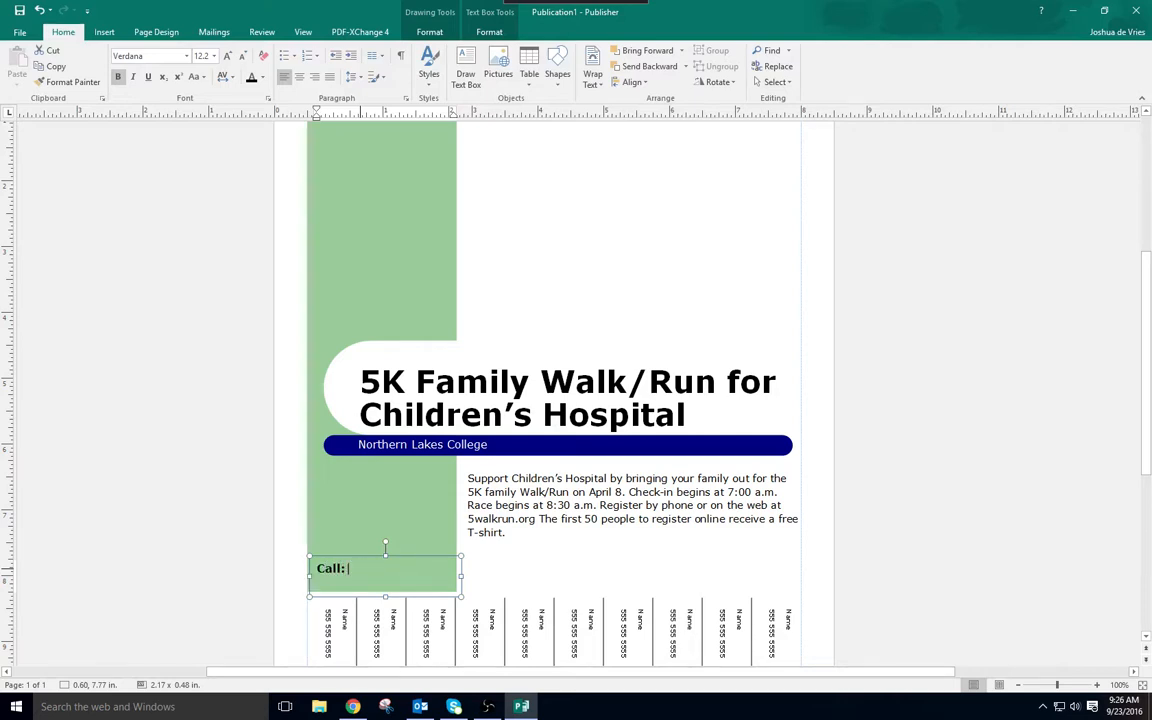
text((214) 555-1306)
click(520, 567)
click(510, 402)
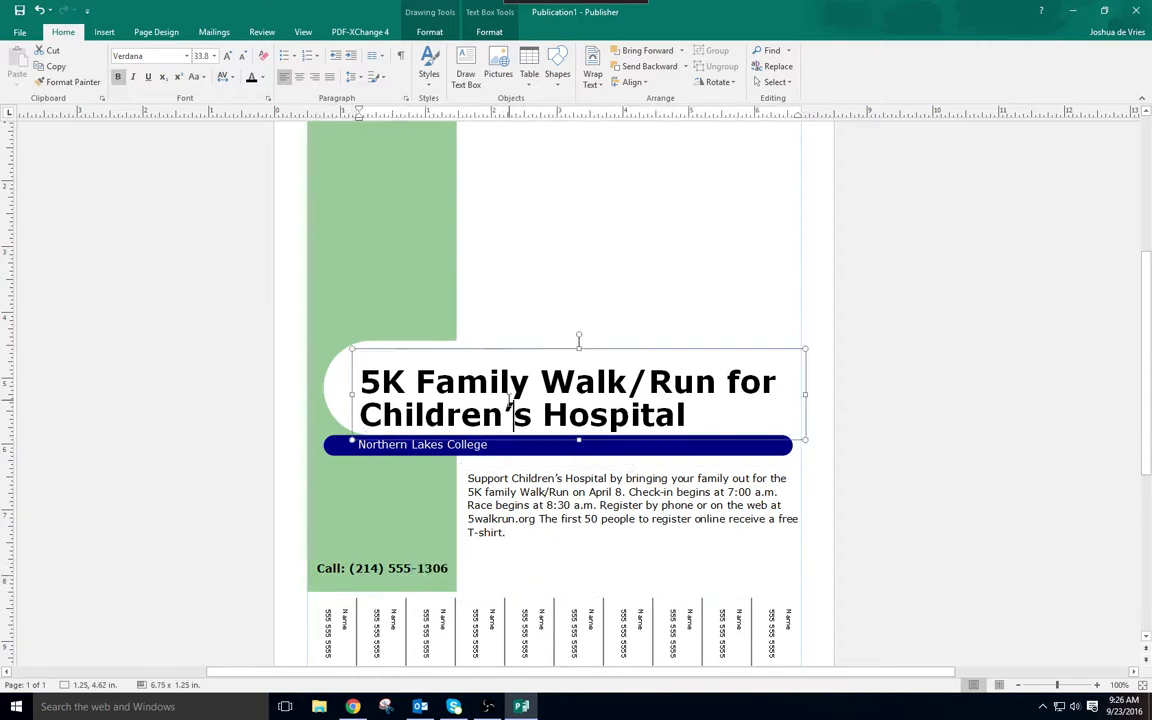
click(585, 544)
click(424, 558)
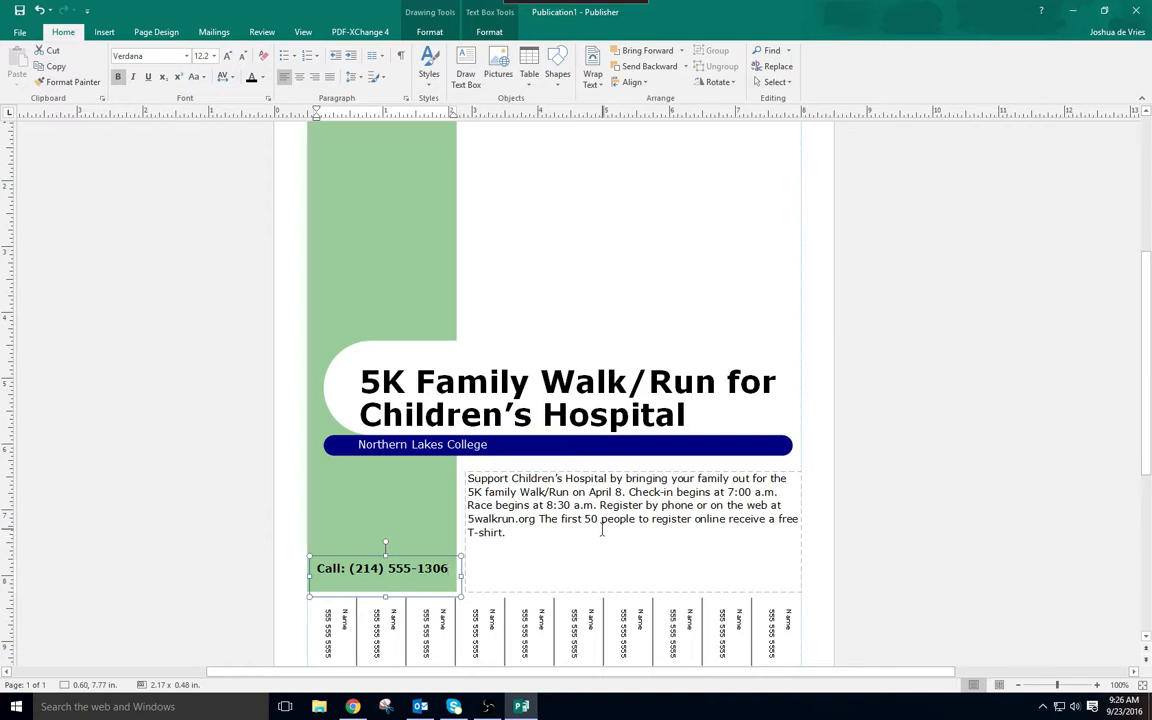
Step: Replace the organization name in the blue bar beneath the title with "Friends of Children's Hospital"
click(500, 444)
drag(500, 444, 380, 448)
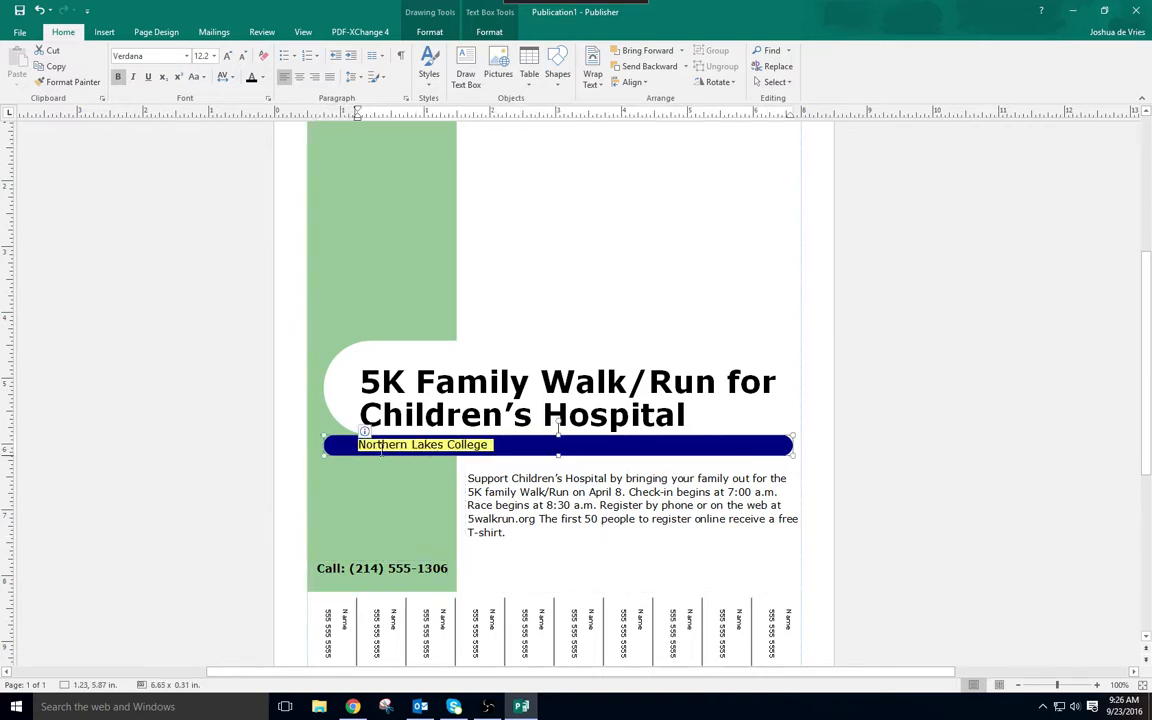
text(N)
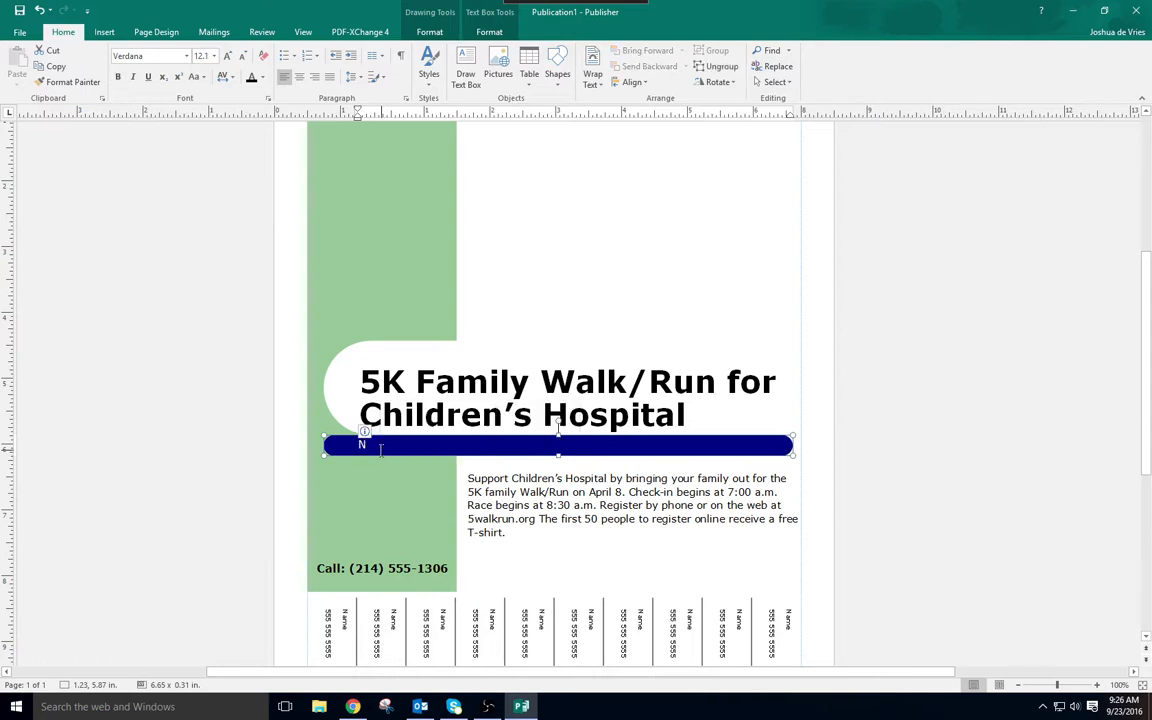
key(BackSpace)
text(Friewnd)
key(BackSpace)
key(BackSpace)
key(BackSpace)
key(BackSpace)
key(BackSpace)
key(BackSpace)
key(BackSpace)
text(iends of 5K)
key(BackSpace)
key(BackSpace)
text(Childre)
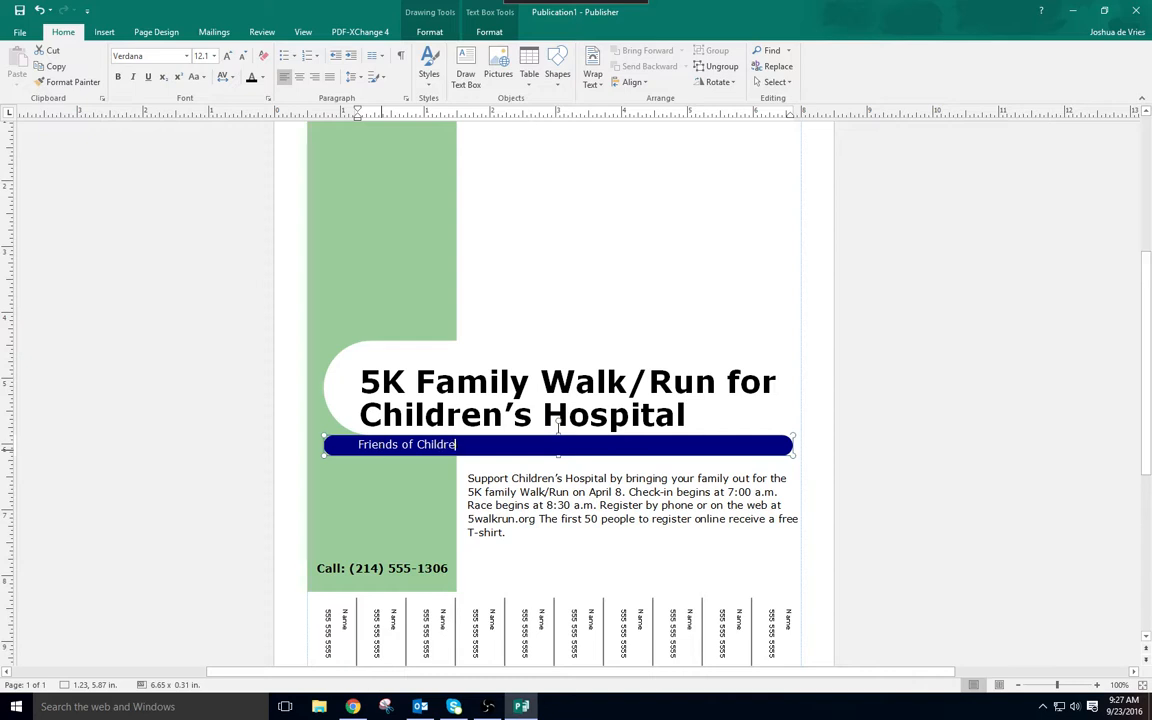
text(n's )
text(Hospital)
click(524, 557)
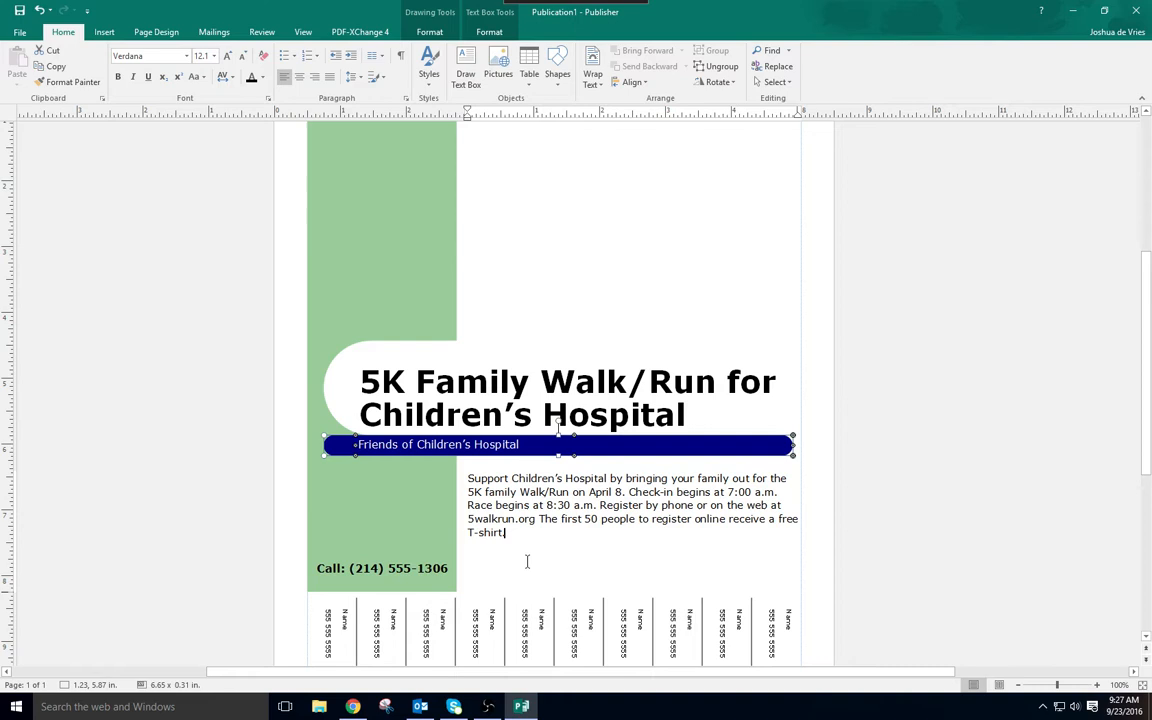
click(975, 538)
Step: Replace the tear-off placeholder text with "For more information, call:" and the event's phone number, and apply it to all tear-offs
scroll(955, 522, down, 3)
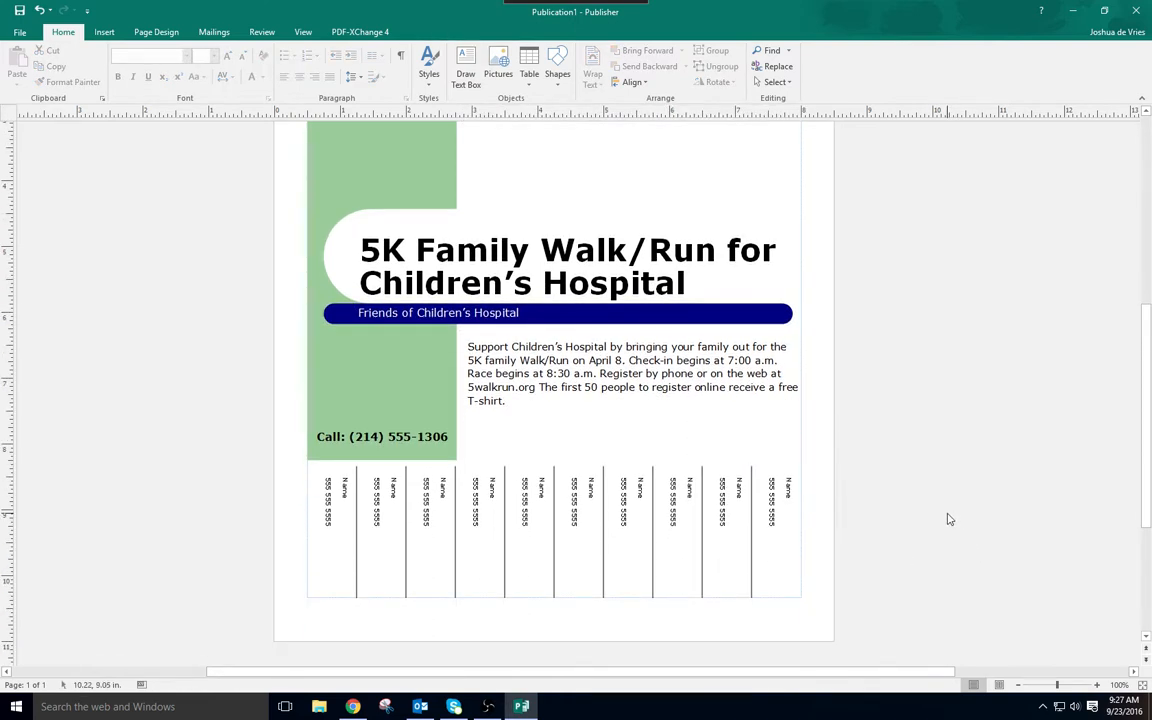
mouse_move(462, 710)
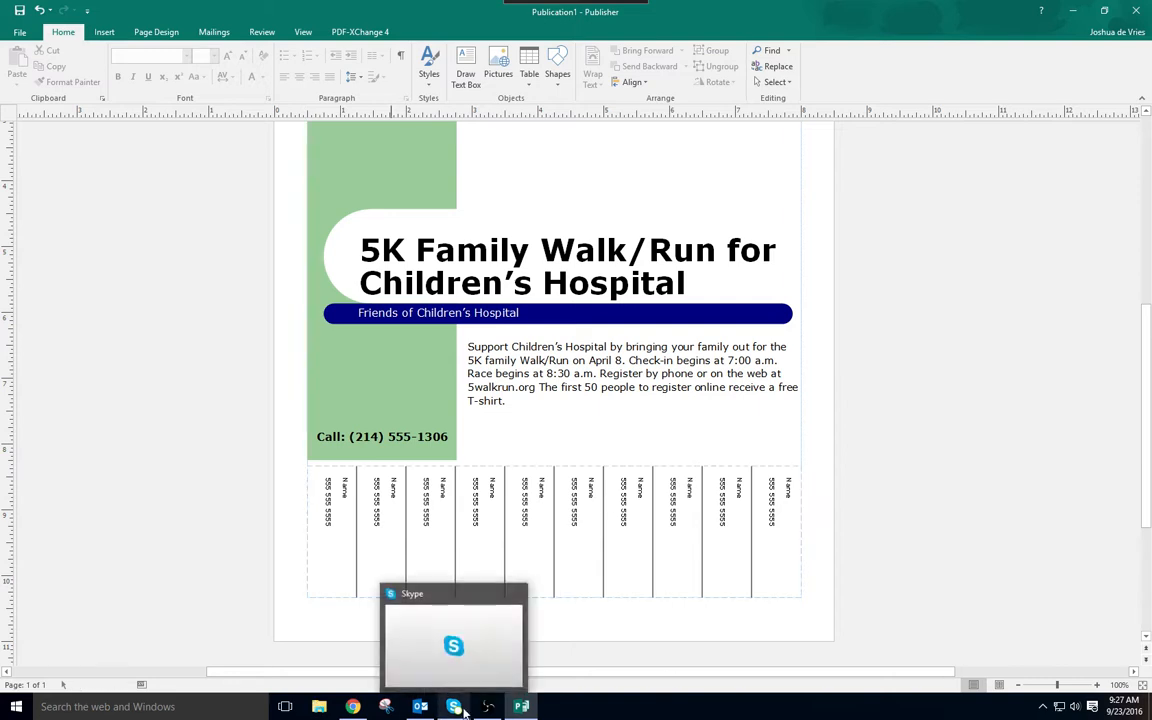
click(390, 534)
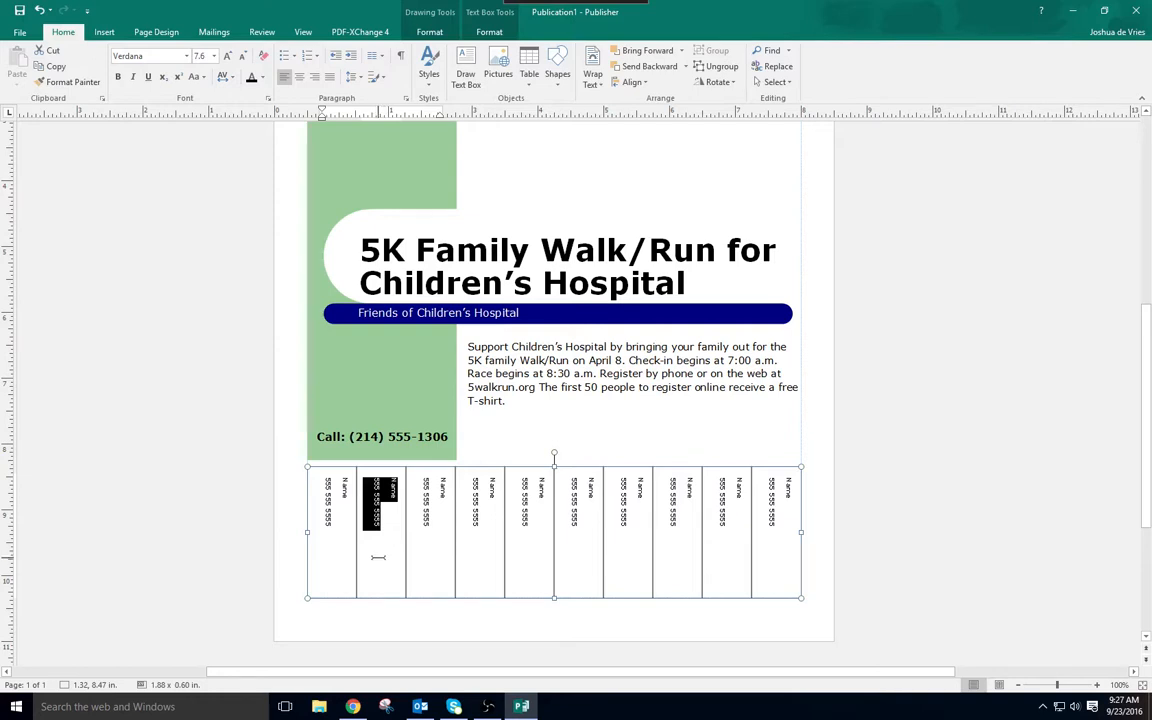
text(For more)
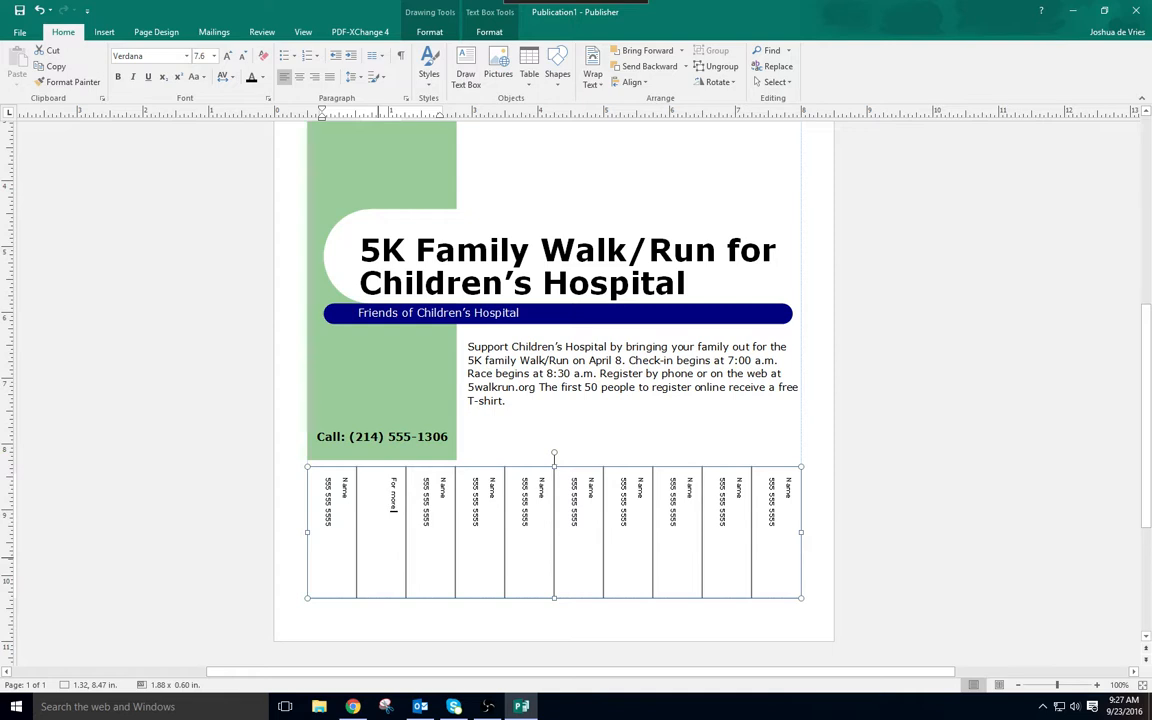
text( information)
text(, call)
text(214))
text( 555-)
text(1306)
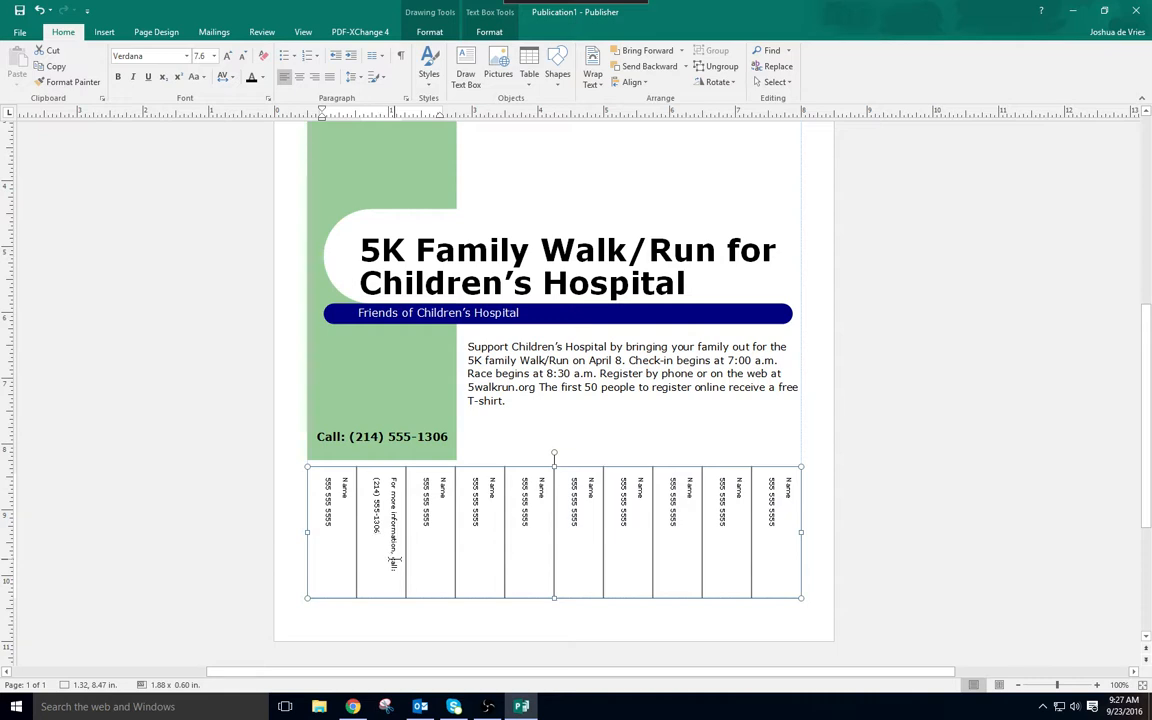
click(855, 468)
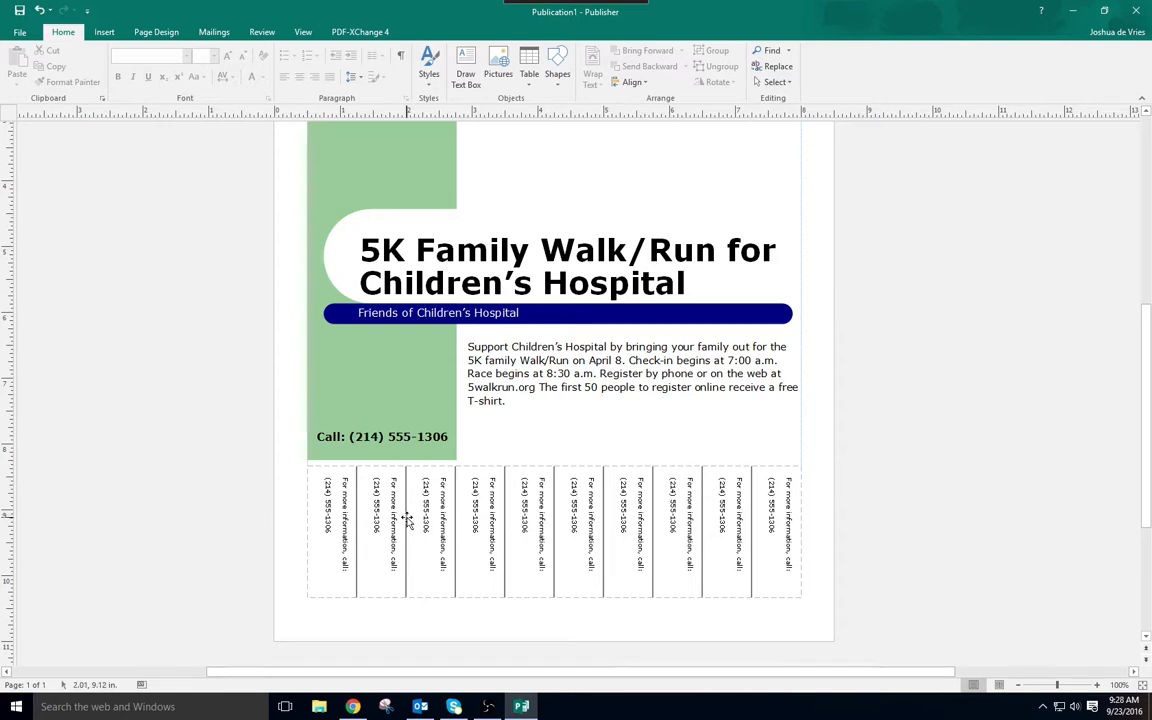
Step: Delete the Organization logo placeholder at the top of the flyer
scroll(830, 540, up, 2)
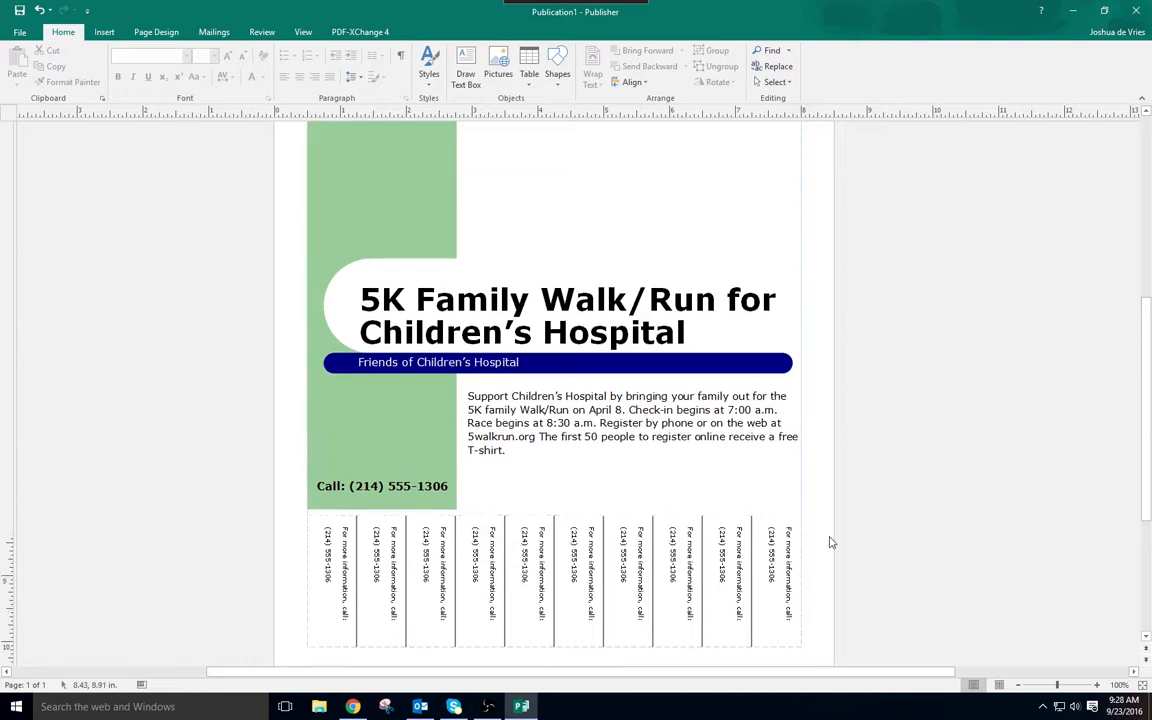
scroll(842, 563, up, 2)
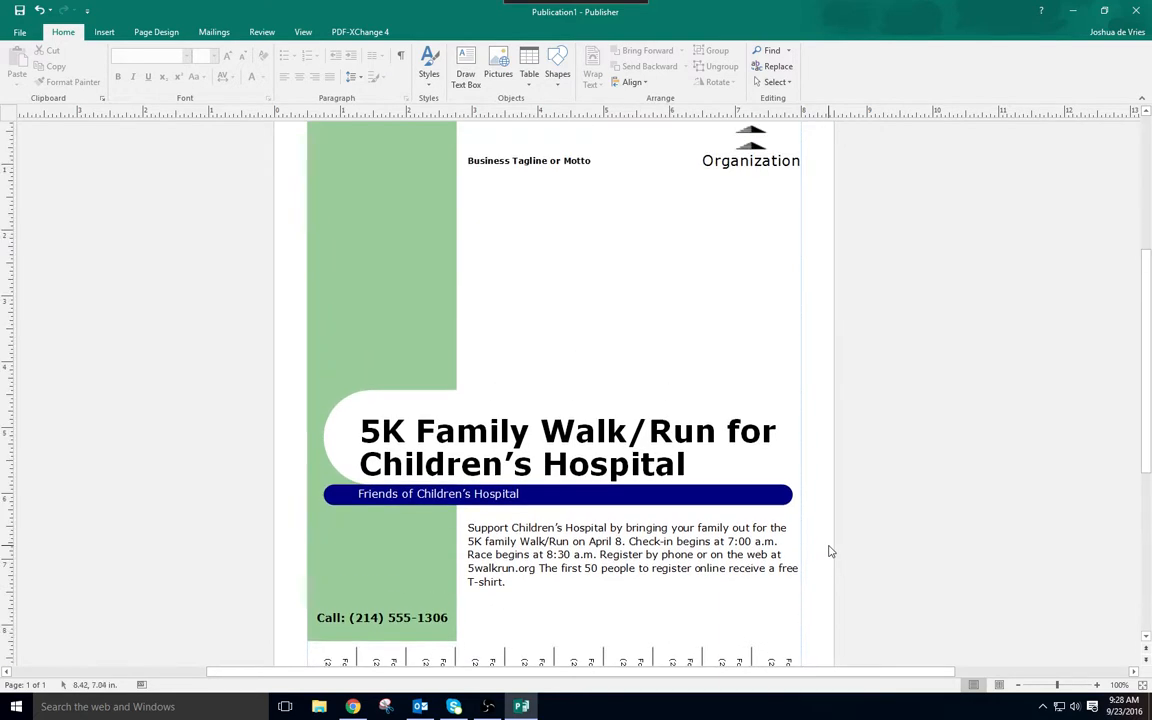
double_click(762, 163)
click(766, 188)
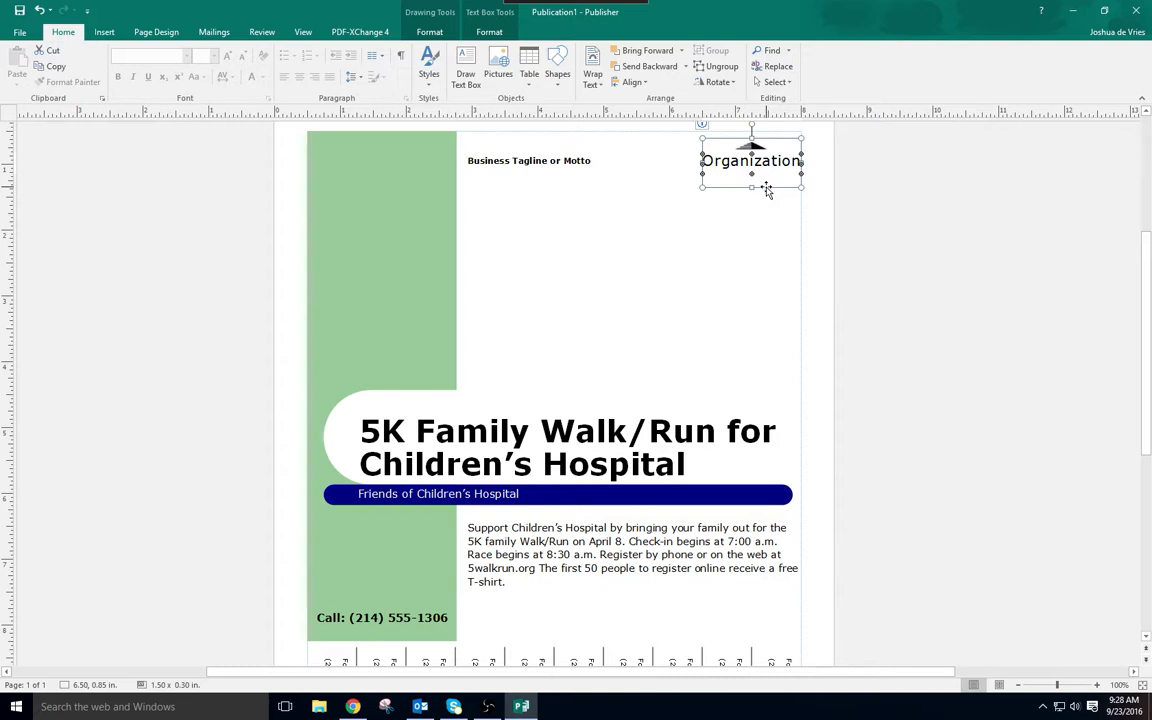
key(Delete)
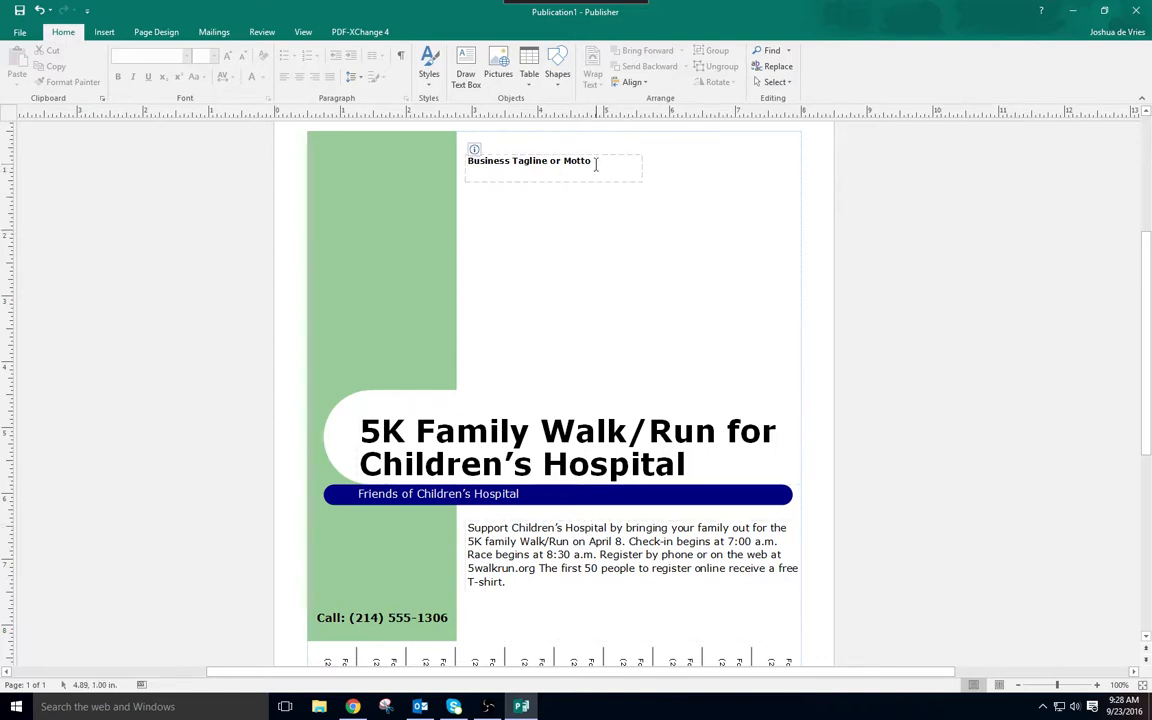
Step: Replace the "Business Tagline or Motto" placeholder with the event date "Apri 8, 2017"
drag(596, 164, 472, 162)
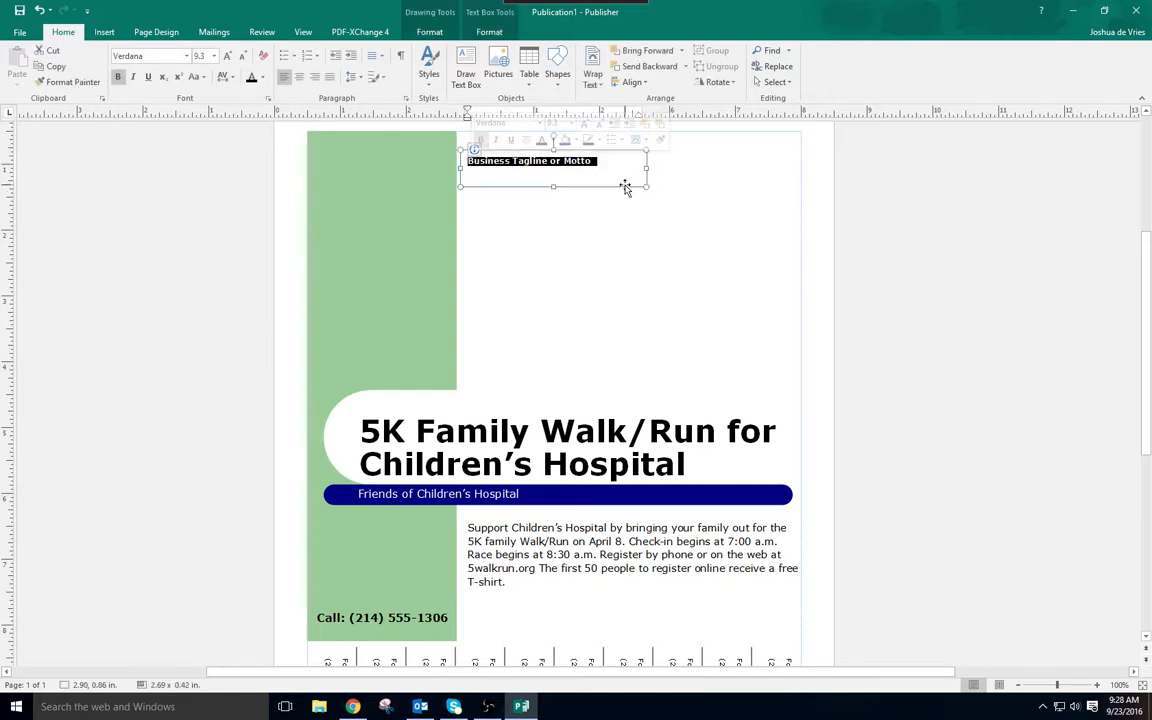
text(Ap)
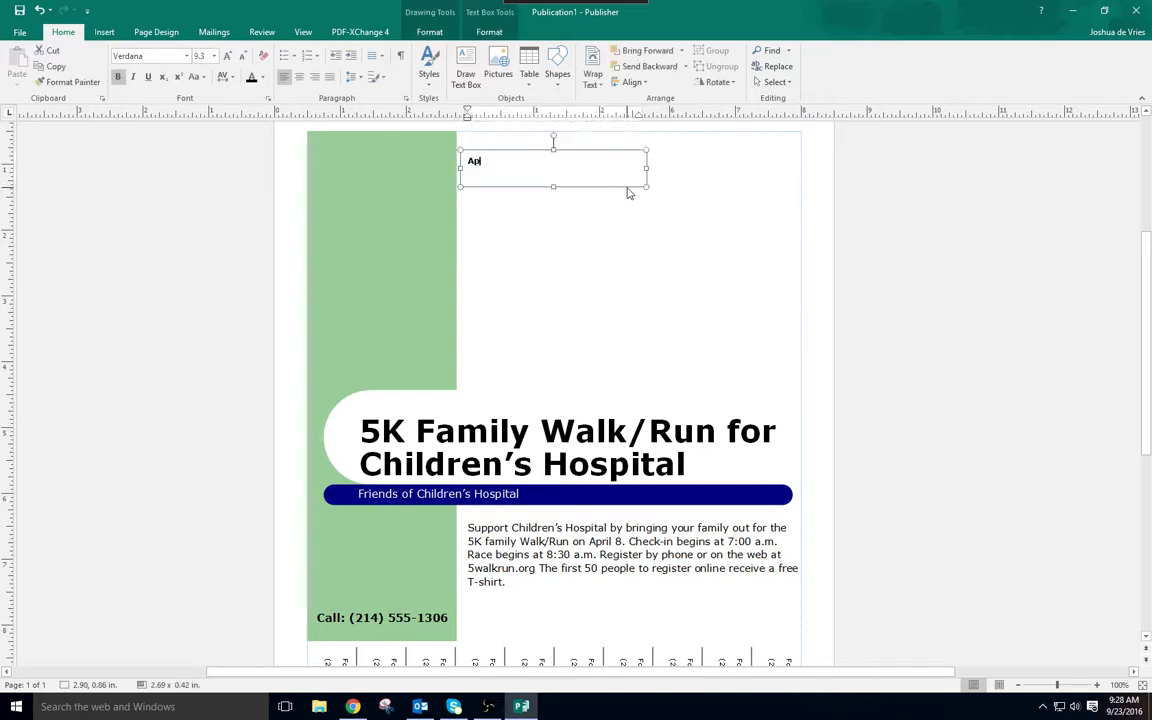
text(ril 8, 2017)
click(612, 204)
Step: Correct the misspelled month in the date text box above the picture placeholder to "April"
click(470, 162)
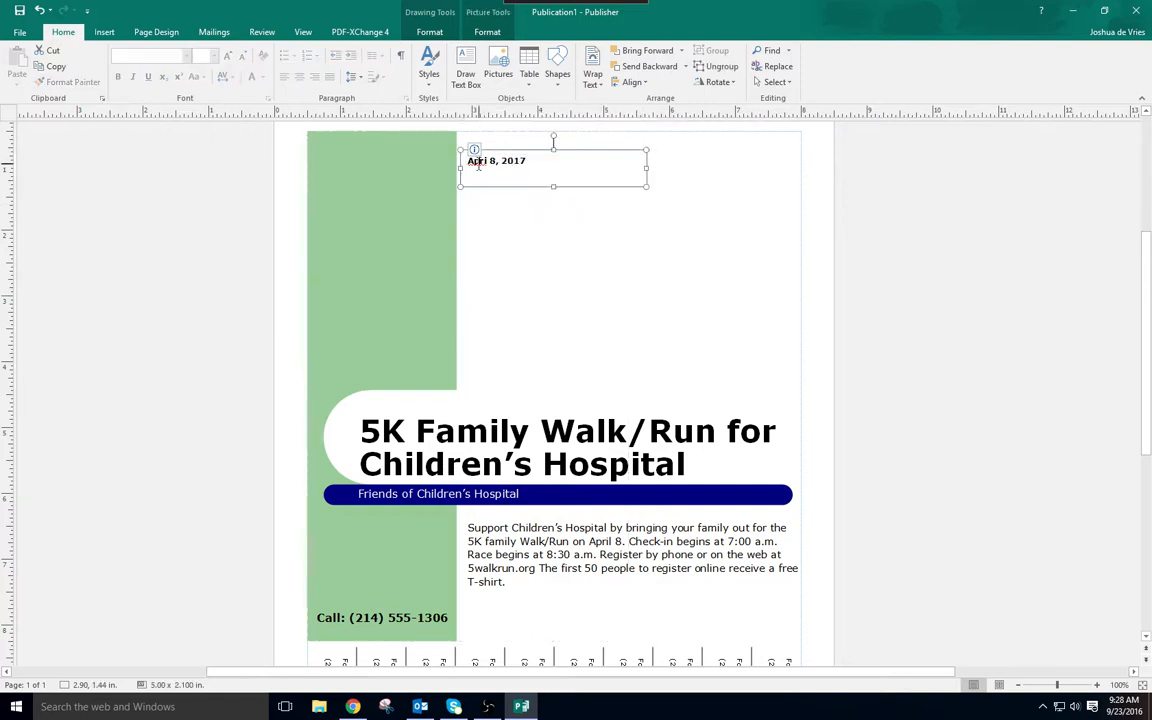
right_click(477, 162)
click(511, 173)
click(746, 206)
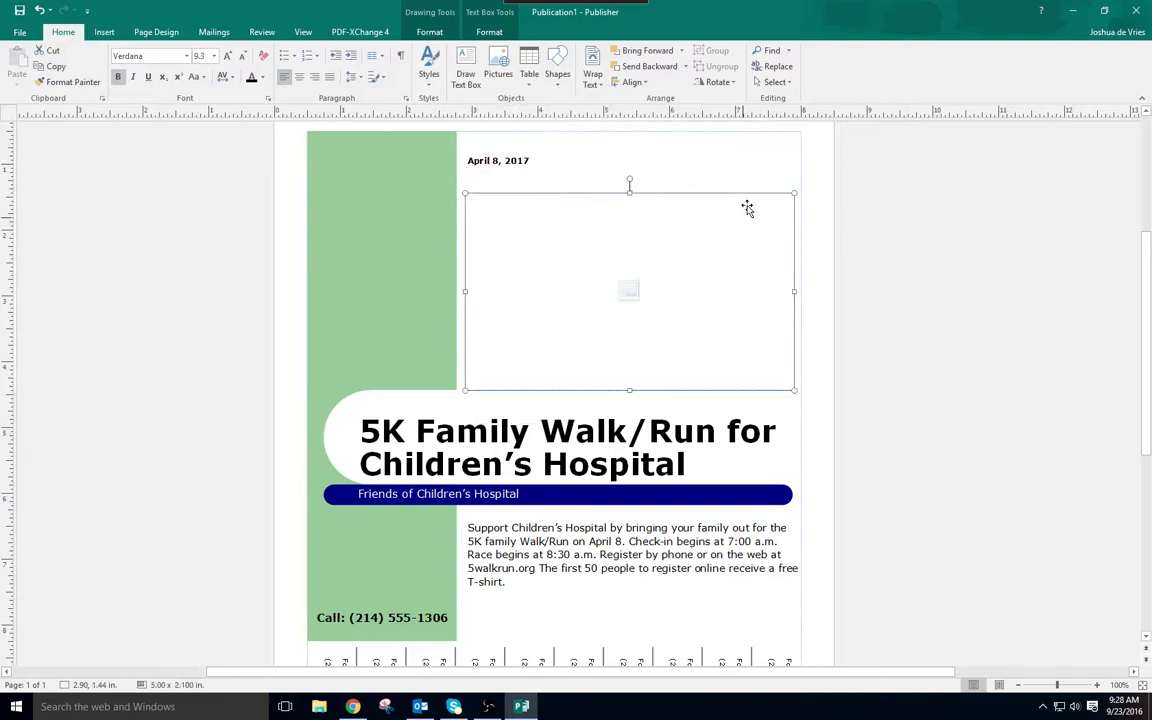
click(761, 180)
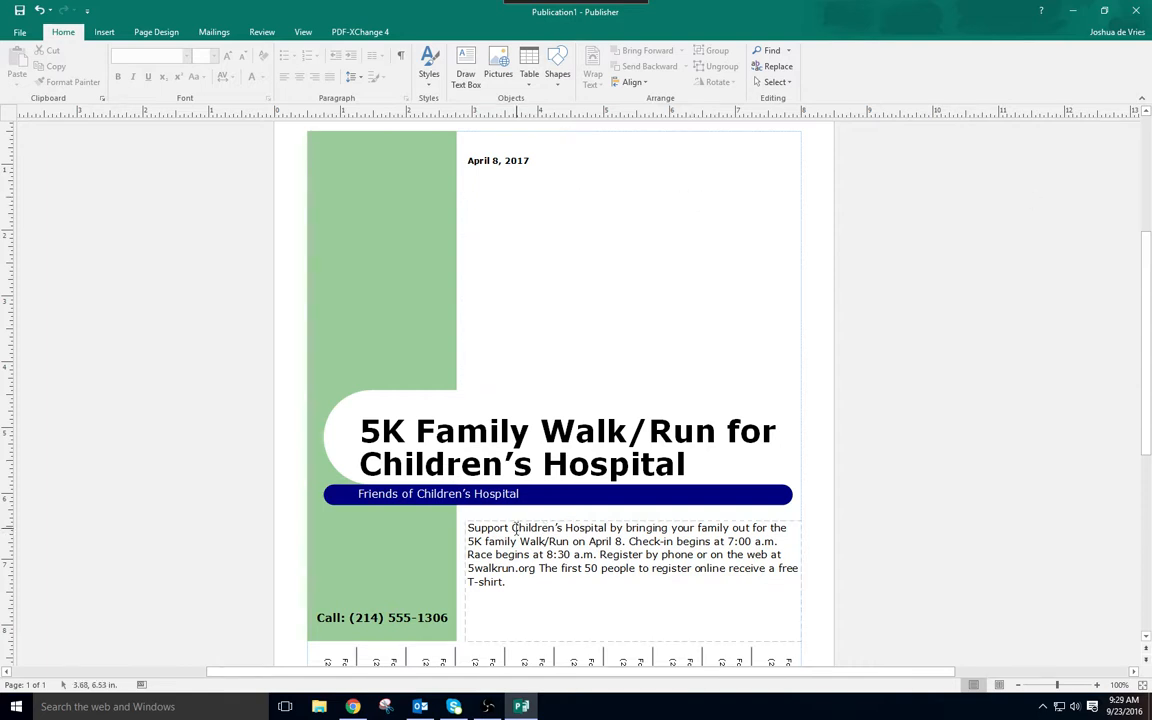
Step: Make "Children's Hospital" bold in the event description paragraph
drag(512, 528, 583, 528)
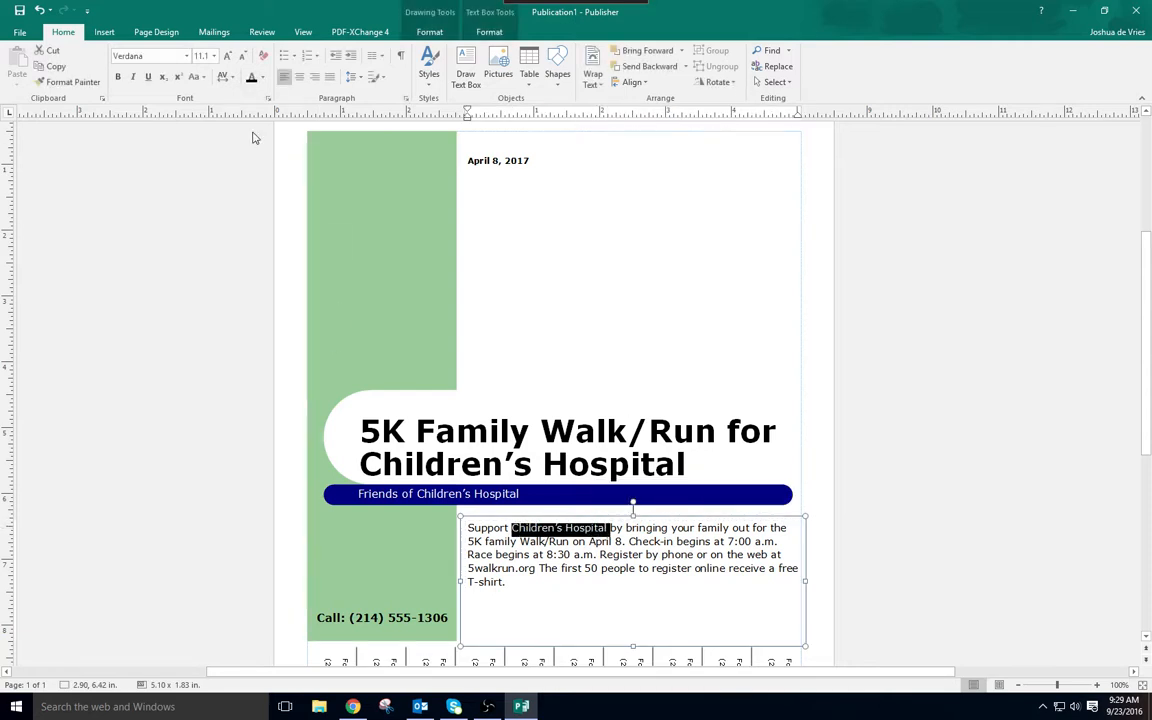
click(118, 78)
click(822, 437)
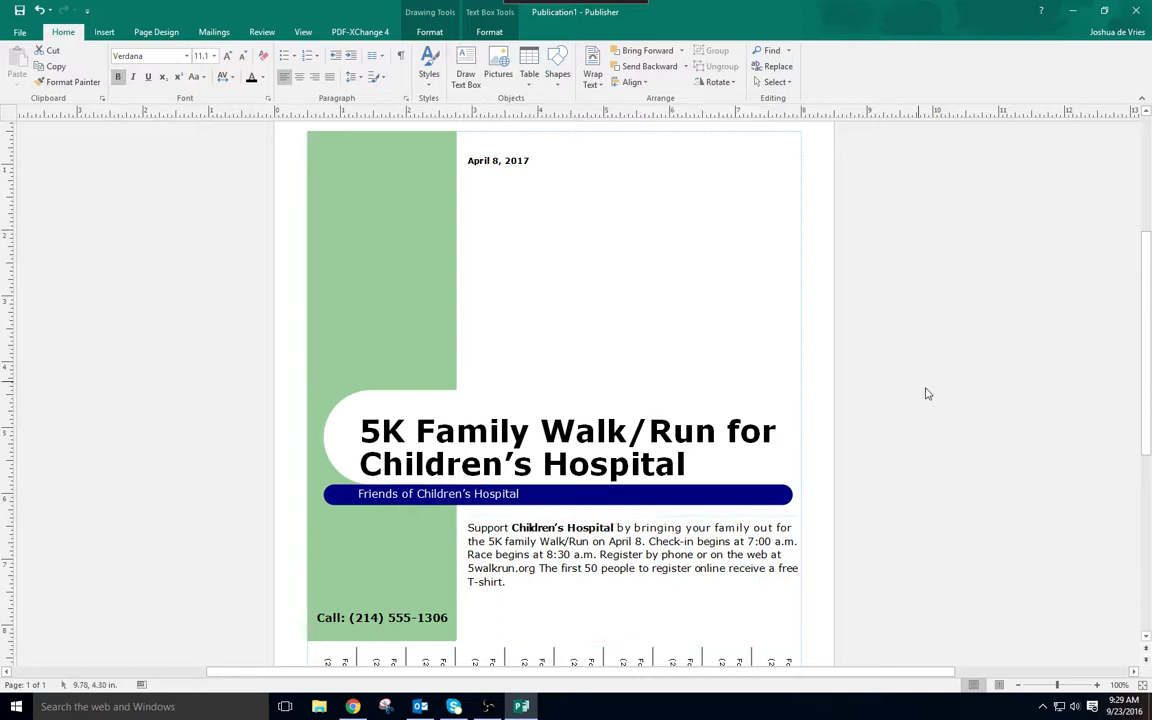
Step: Remove the bold formatting from "Children's Hospital" in the event description and apply it again
double_click(530, 527)
drag(569, 527, 615, 528)
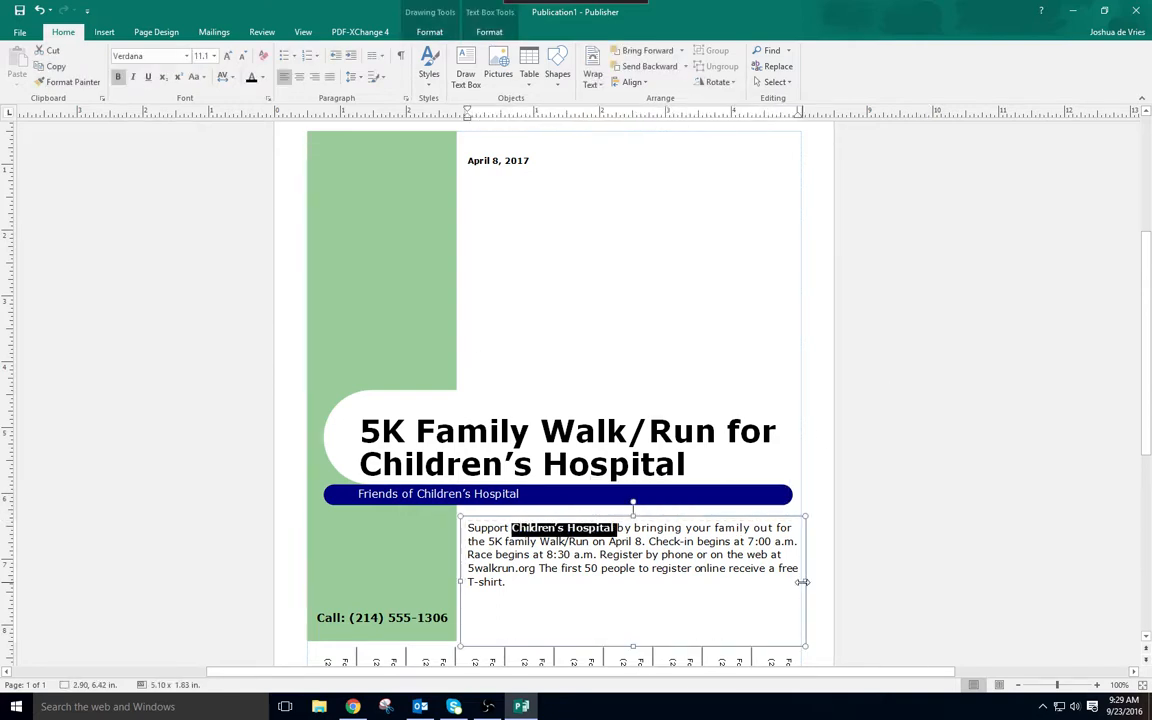
key(ctrl+b)
key(ctrl+b)
key(ctrl+b)
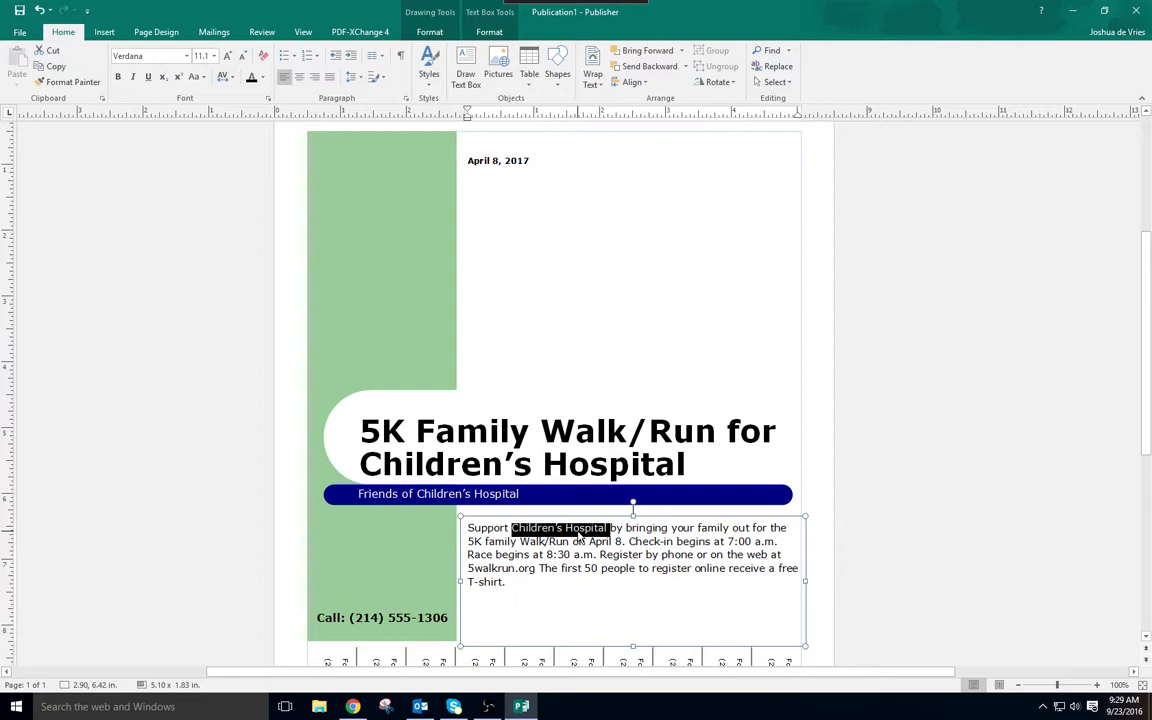
right_click(581, 532)
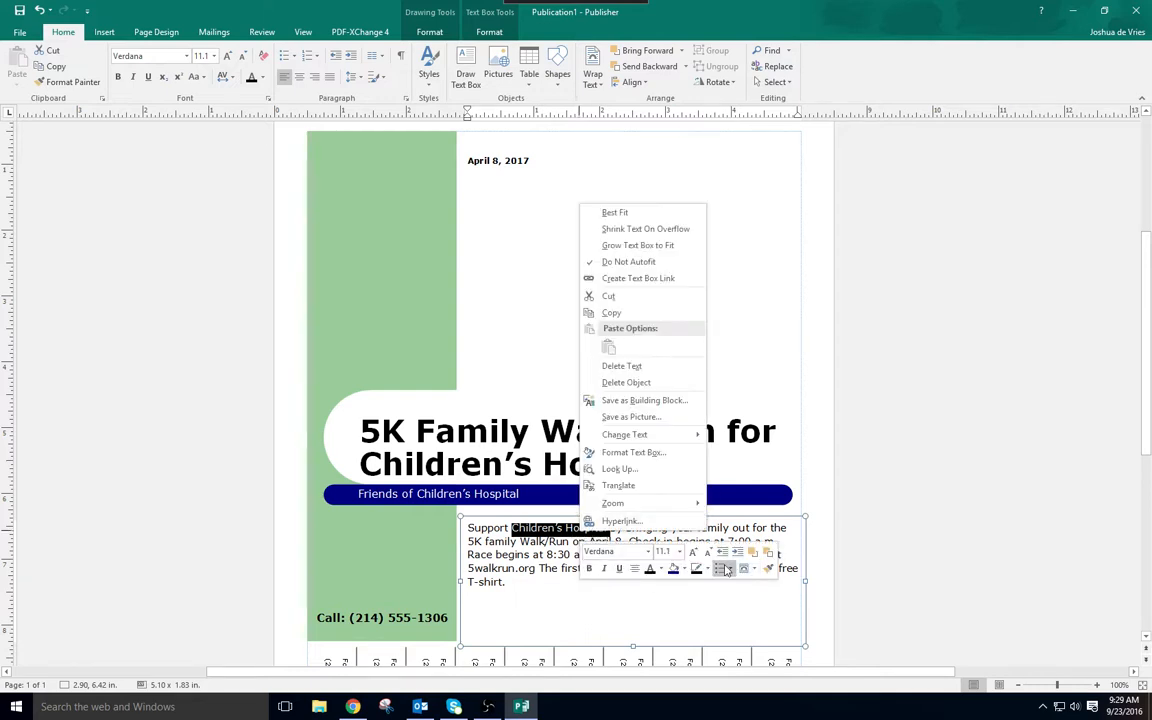
click(589, 568)
click(896, 419)
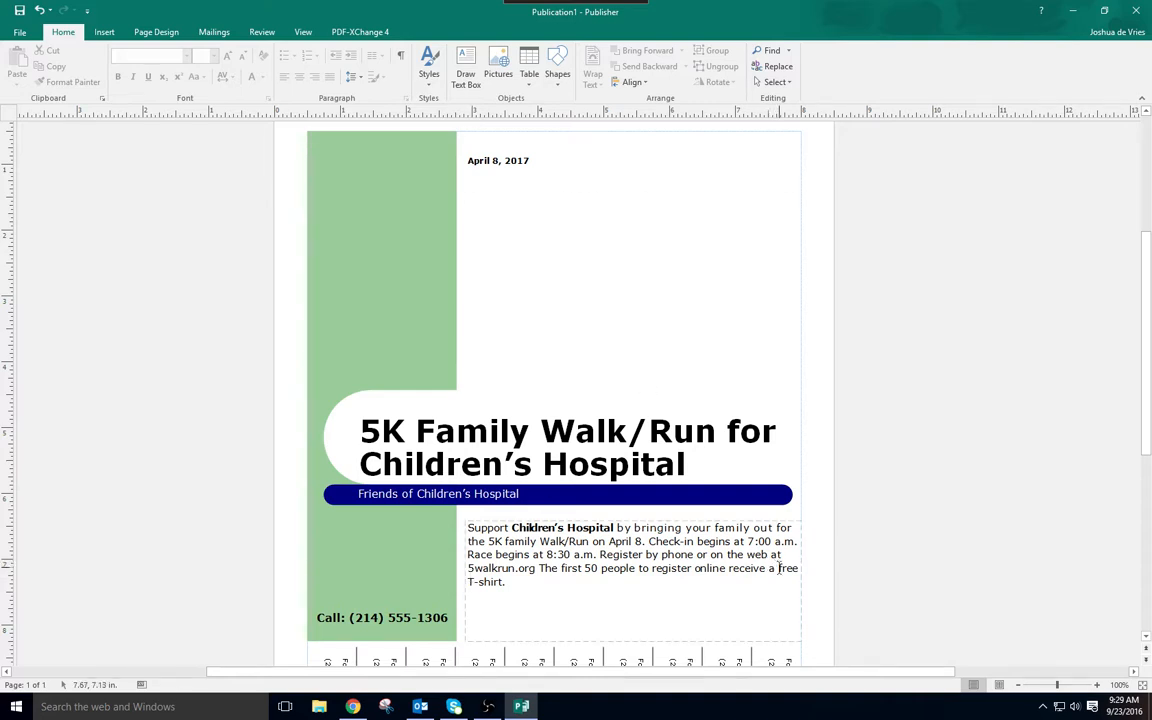
Step: Underline "free T-shirt." at the end of the event description
drag(778, 569, 788, 582)
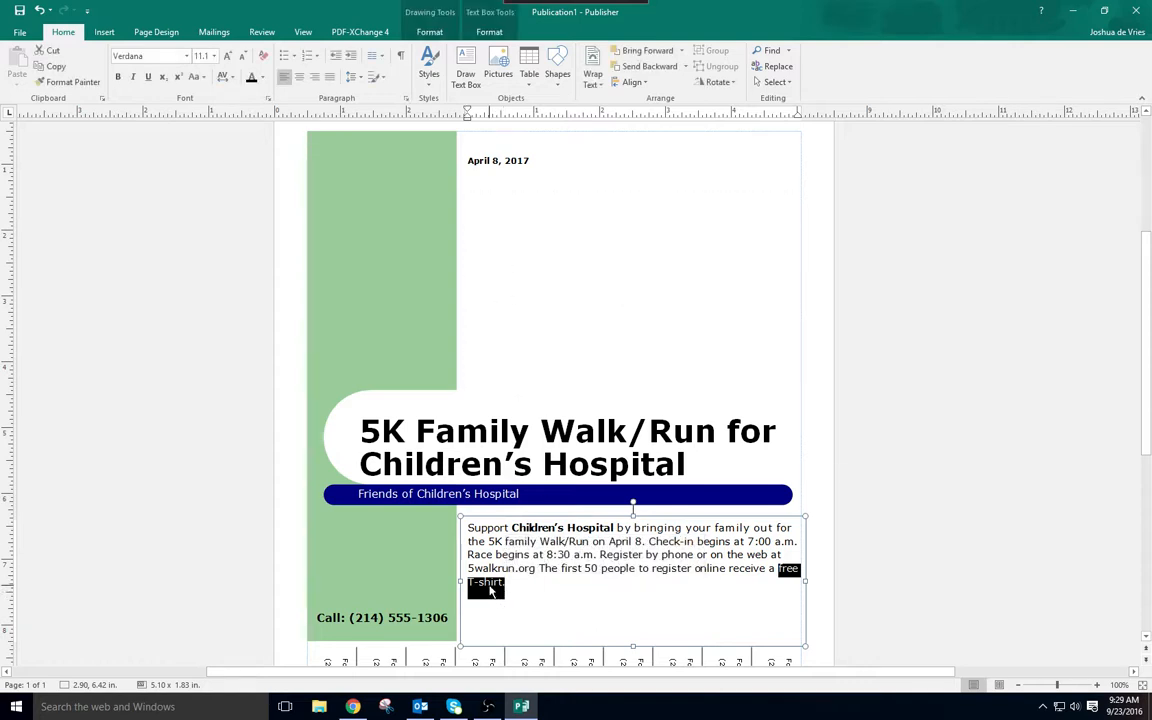
right_click(492, 590)
click(529, 623)
click(531, 593)
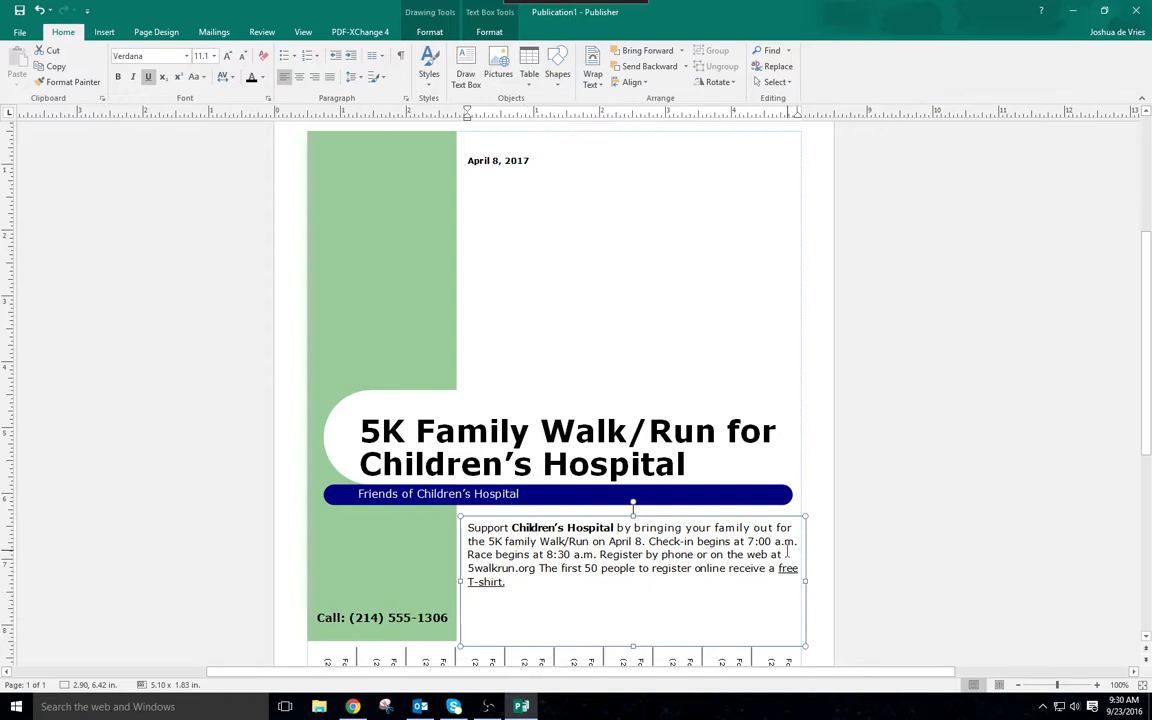
click(538, 582)
Step: Italicize the "Call:" phone number line at the foot of the green band
drag(450, 618, 314, 620)
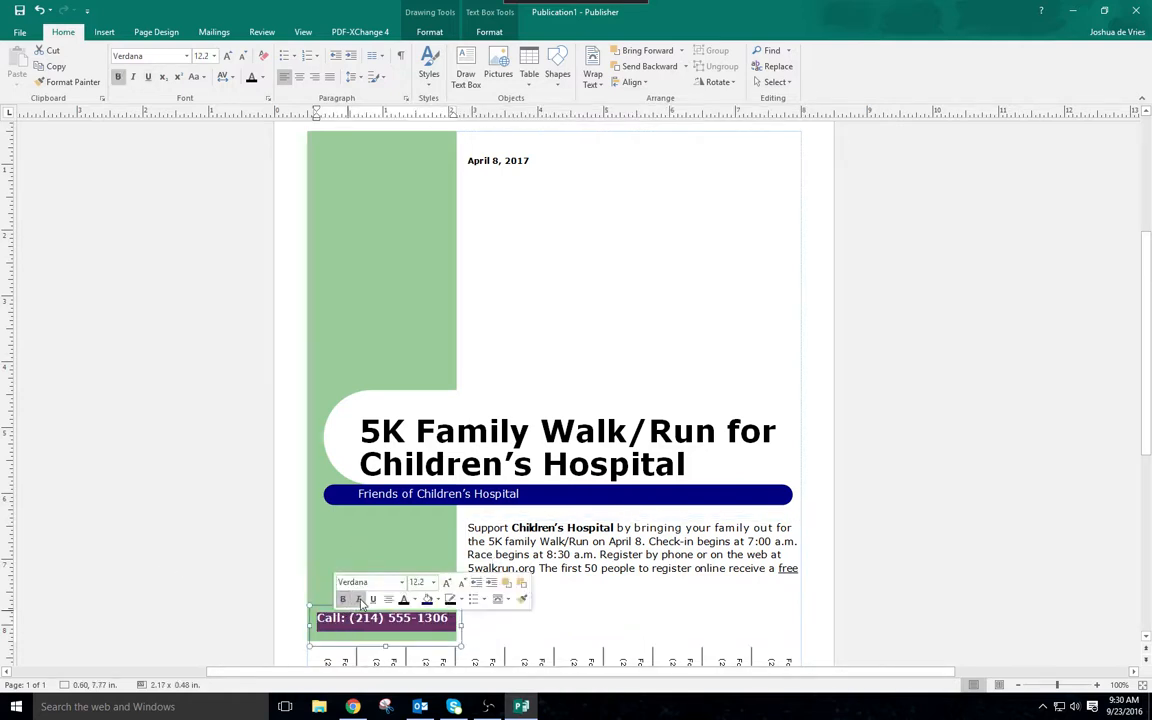
click(360, 600)
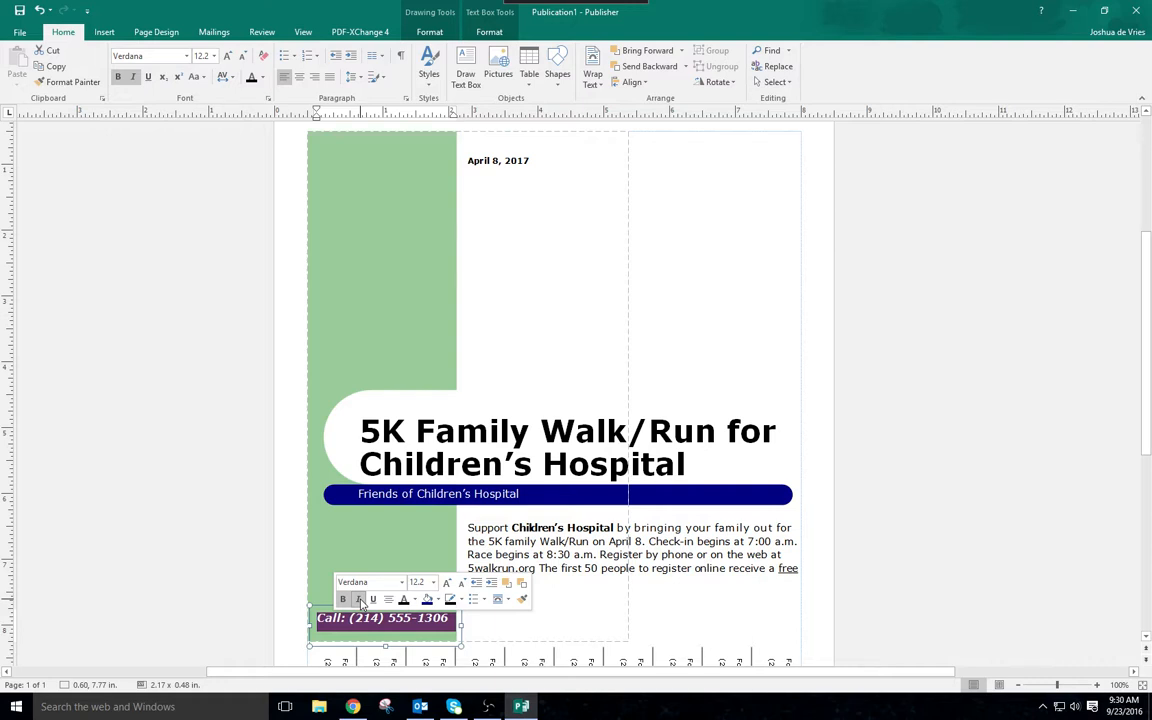
click(708, 606)
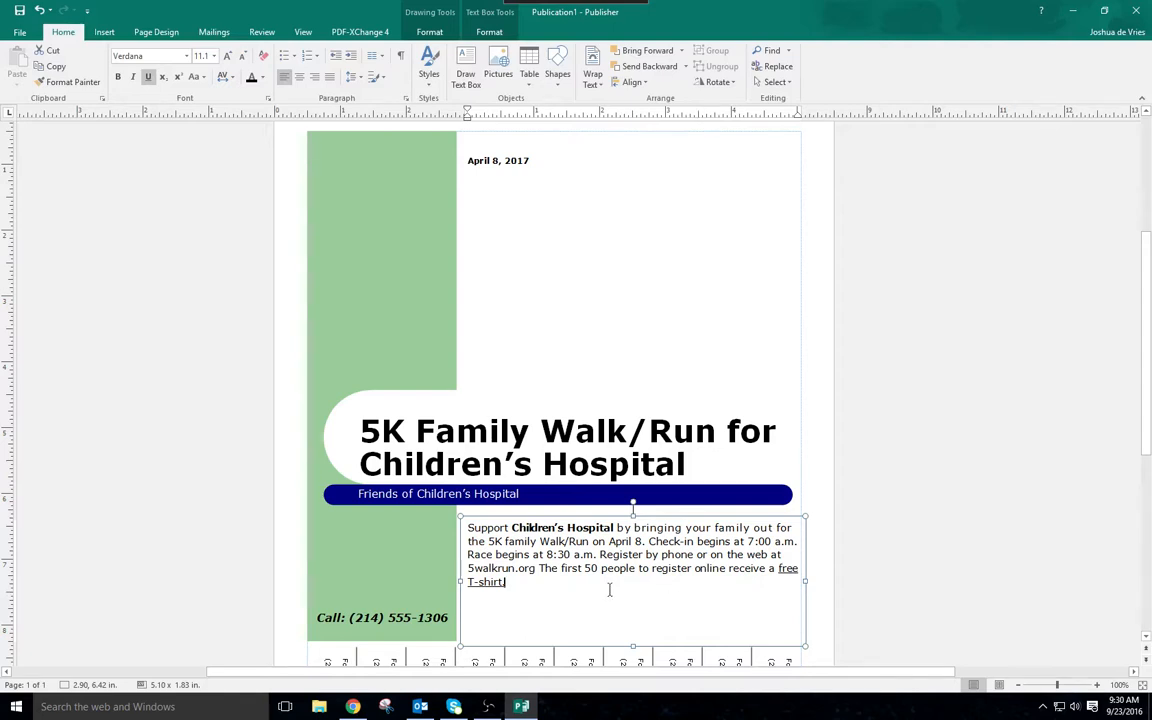
Step: Autofit the event description with Best Fit so the text fills its text box
click(585, 520)
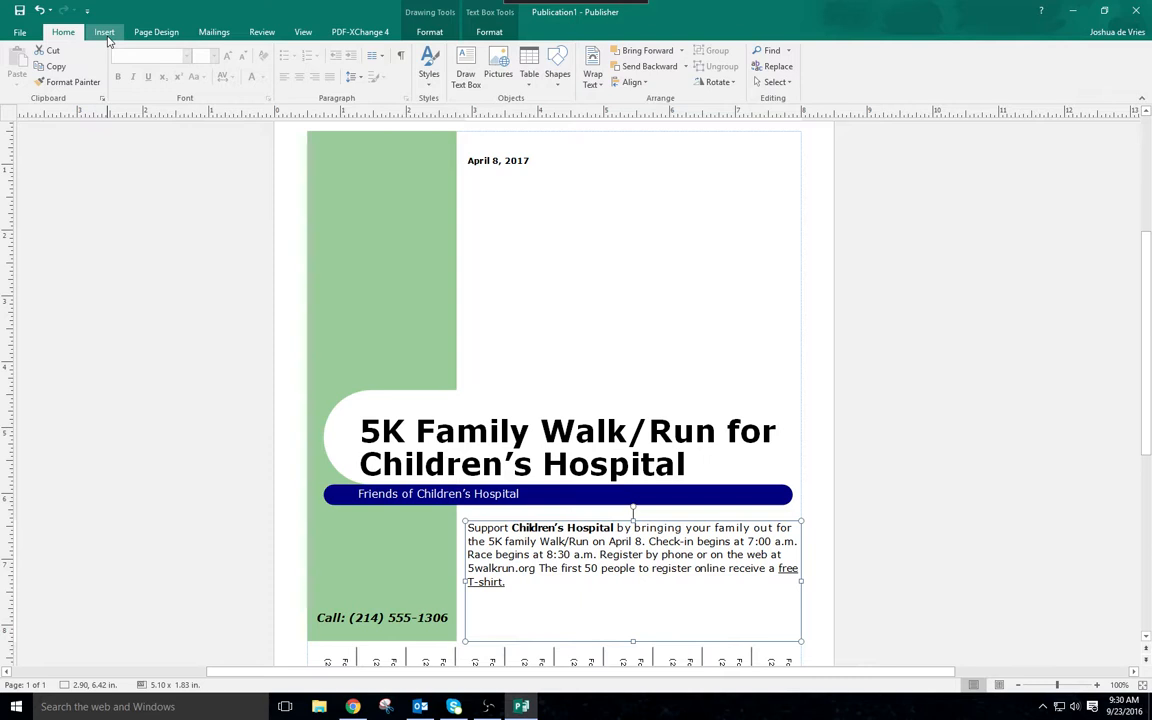
click(487, 33)
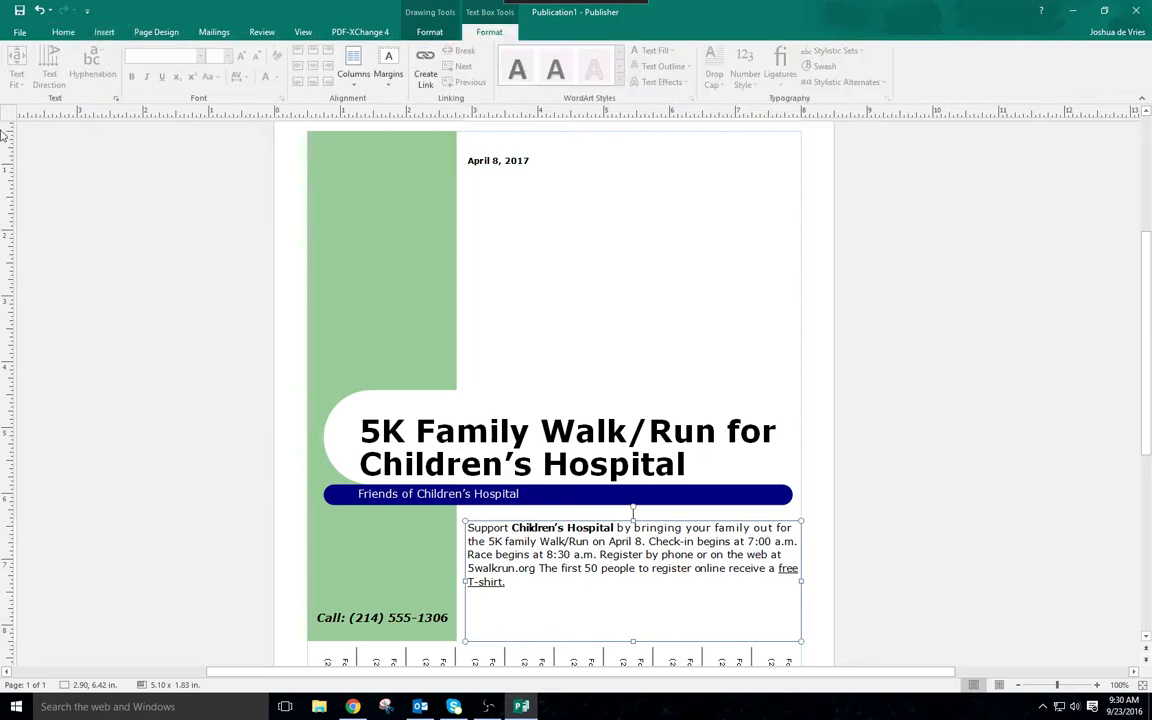
click(521, 578)
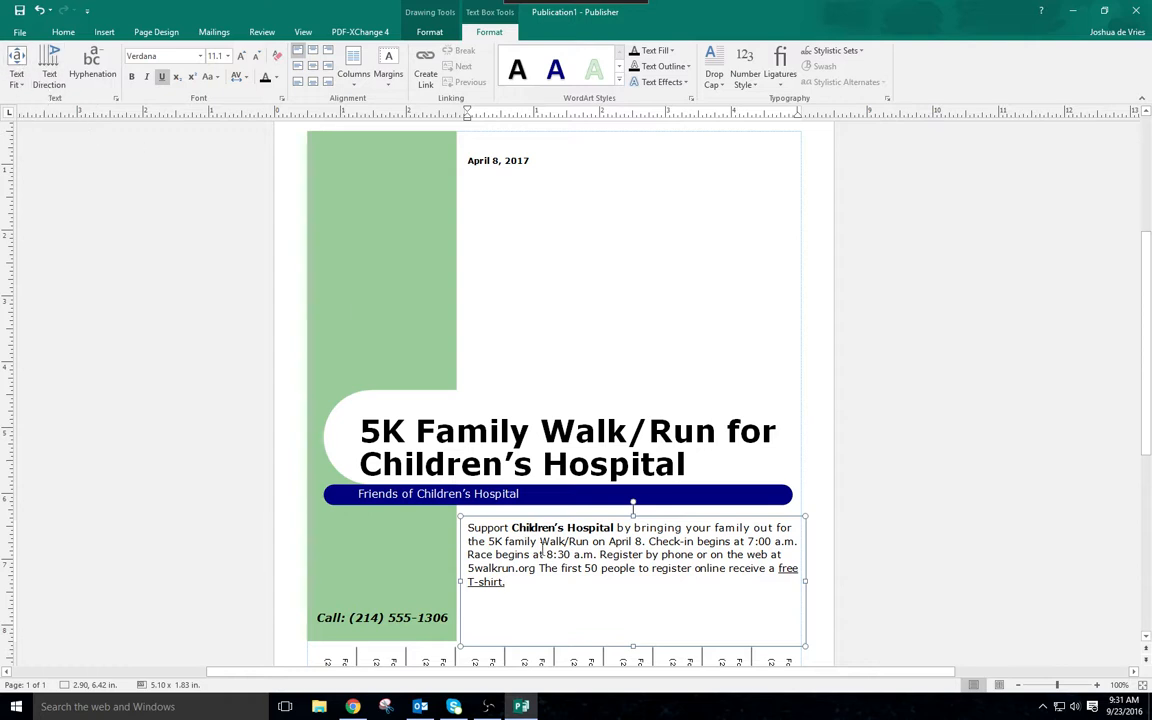
click(17, 78)
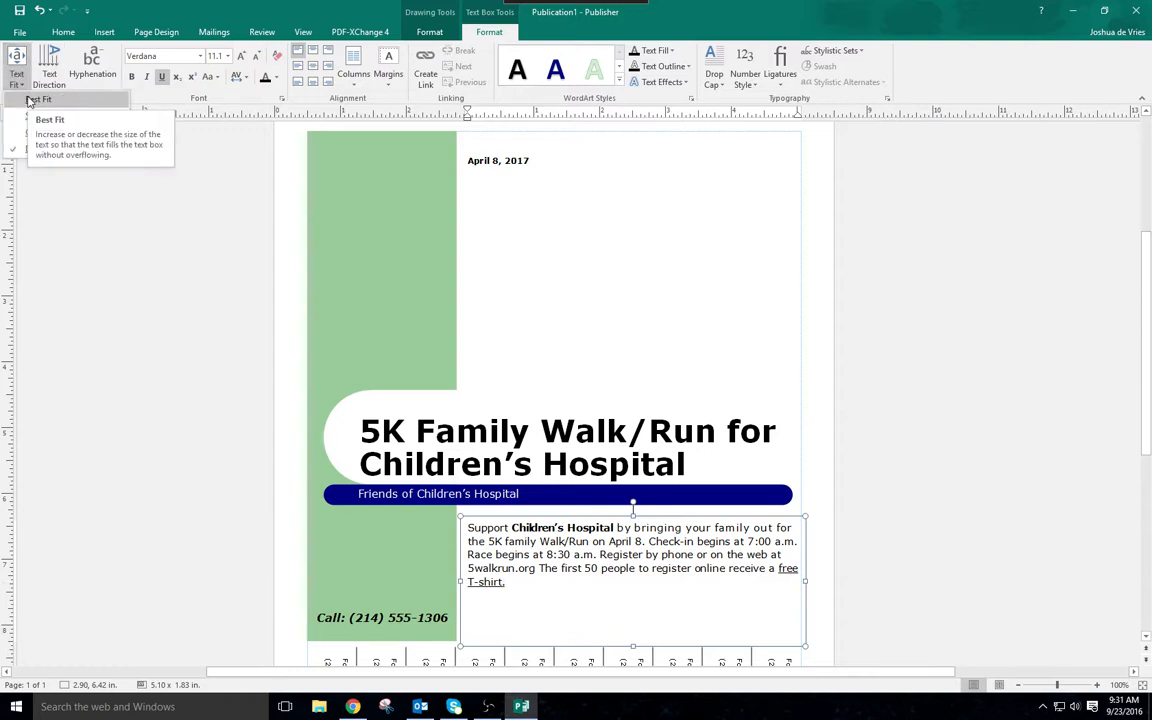
click(38, 100)
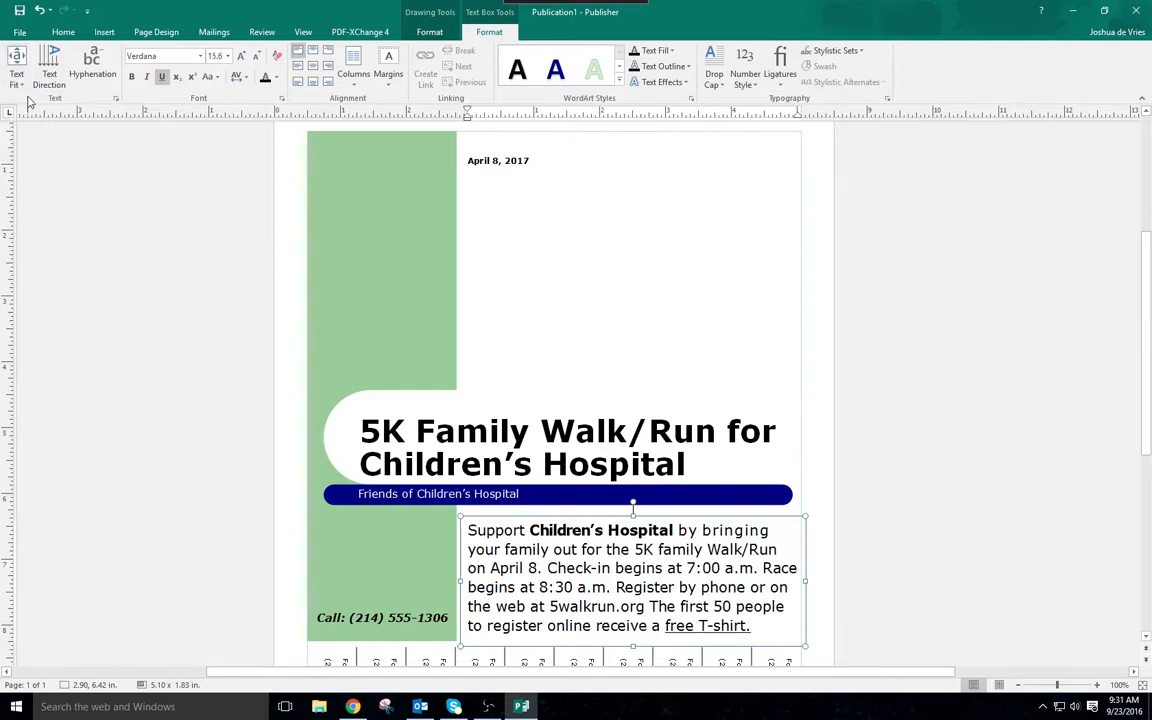
click(828, 393)
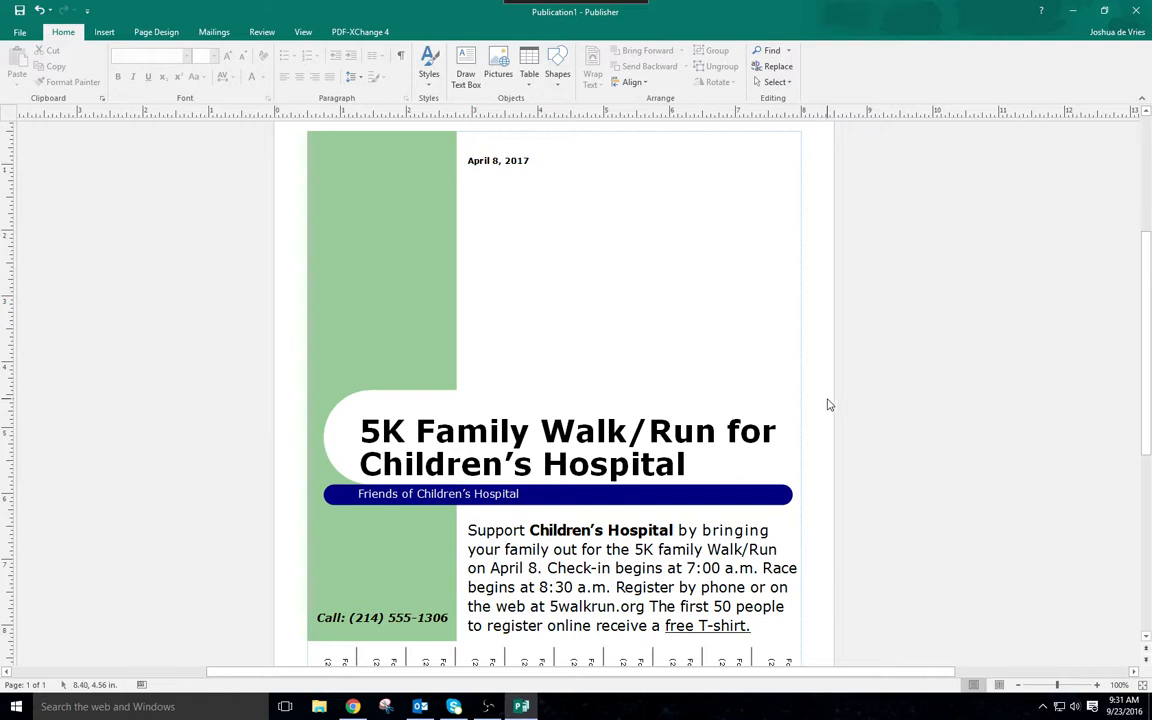
Step: Enlarge the "April 8, 2017" date text to font size 24
click(530, 165)
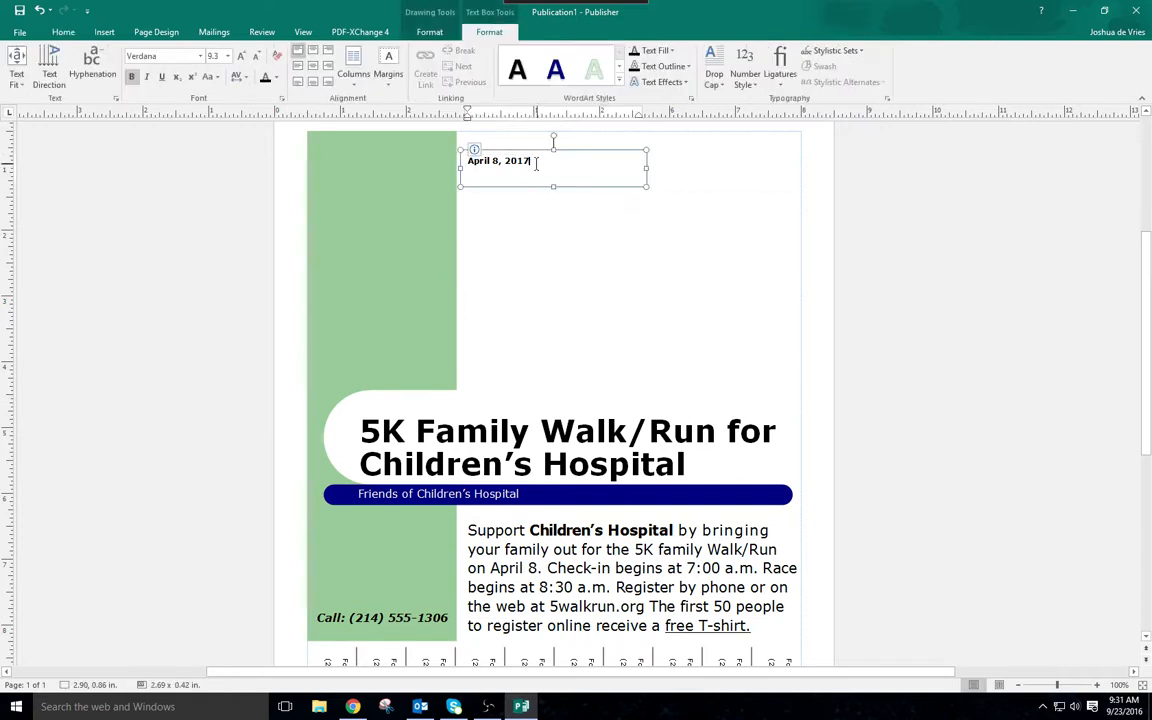
drag(532, 162, 466, 168)
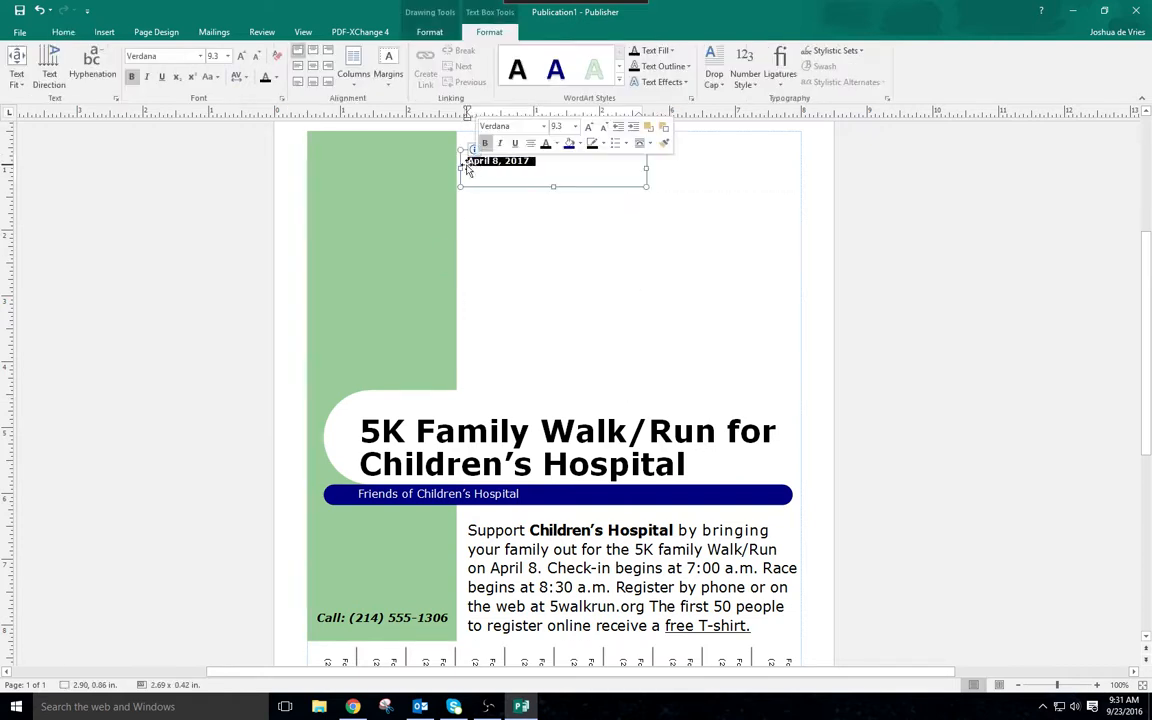
click(241, 56)
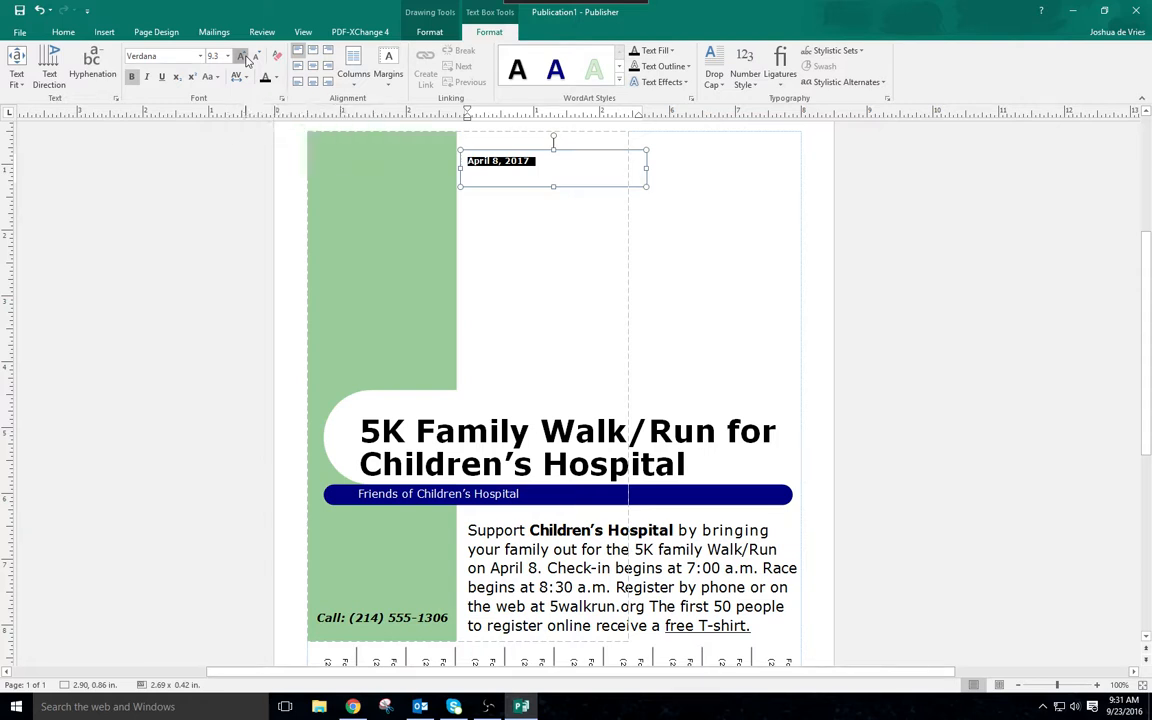
click(241, 56)
click(241, 56)
click(241, 56)
click(241, 56)
click(241, 56)
click(241, 56)
click(241, 56)
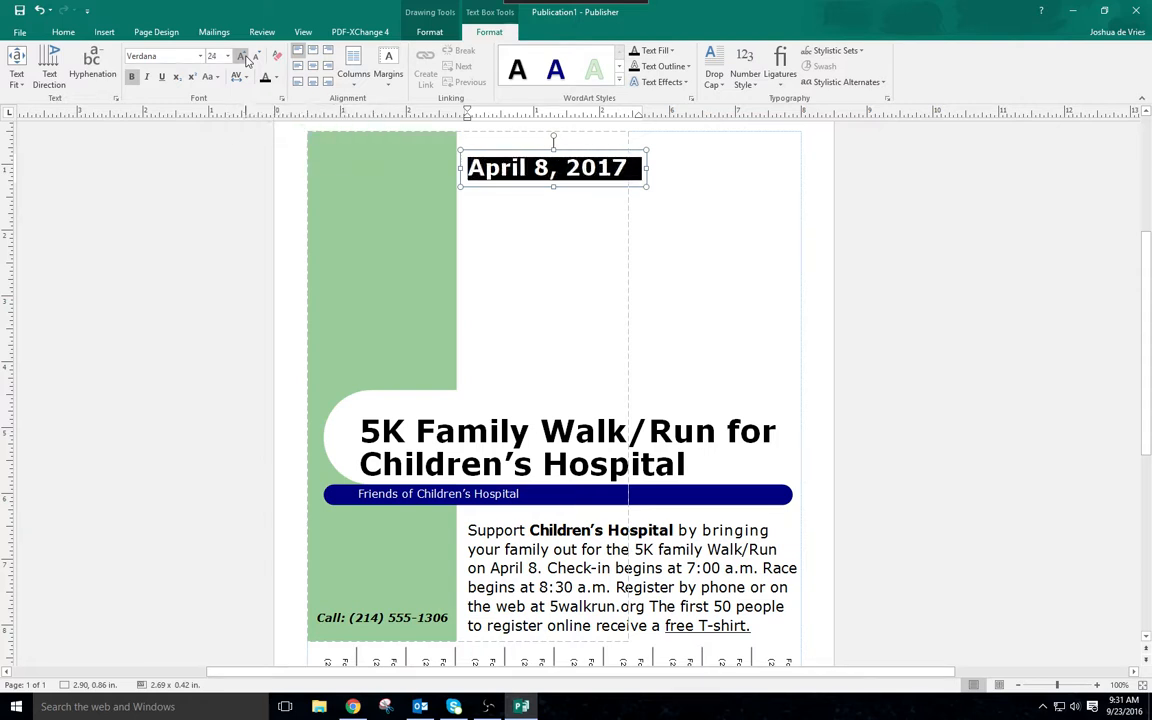
click(228, 56)
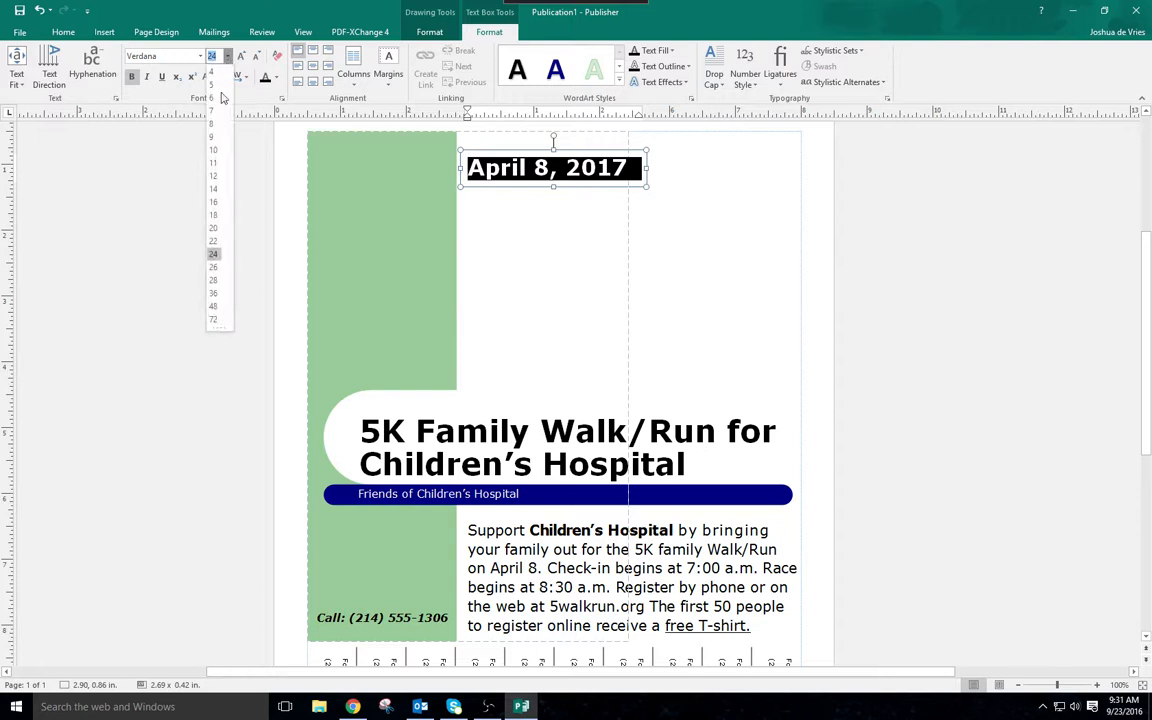
click(214, 257)
click(720, 198)
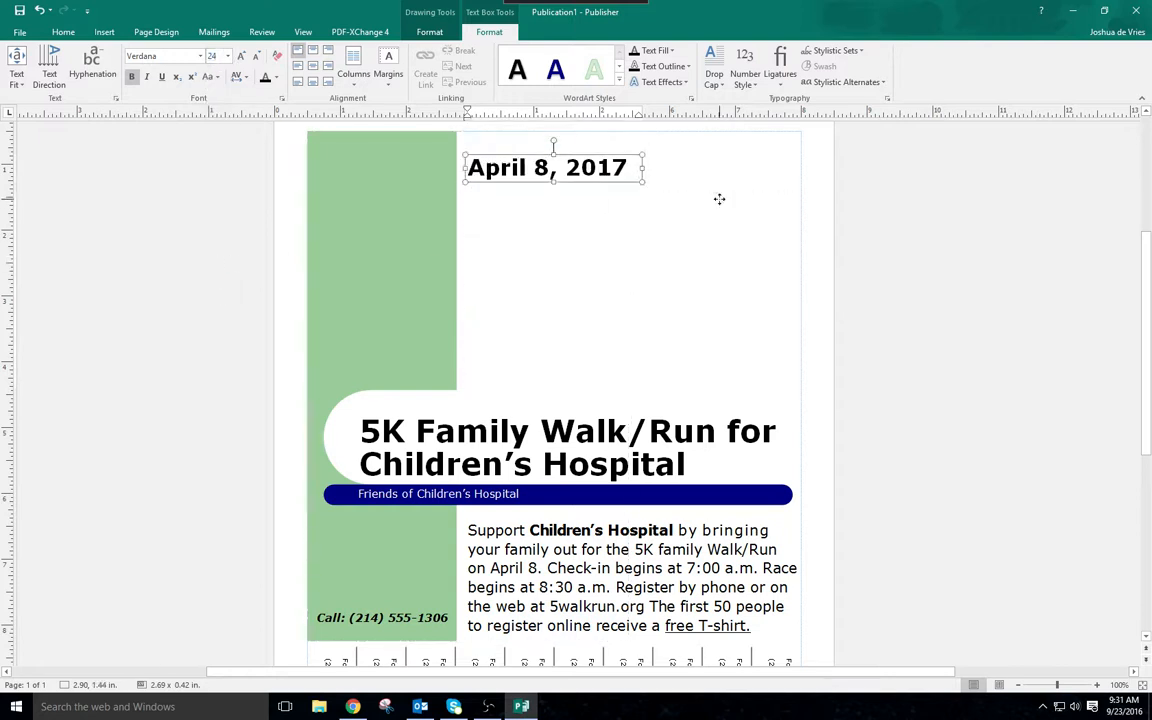
click(717, 173)
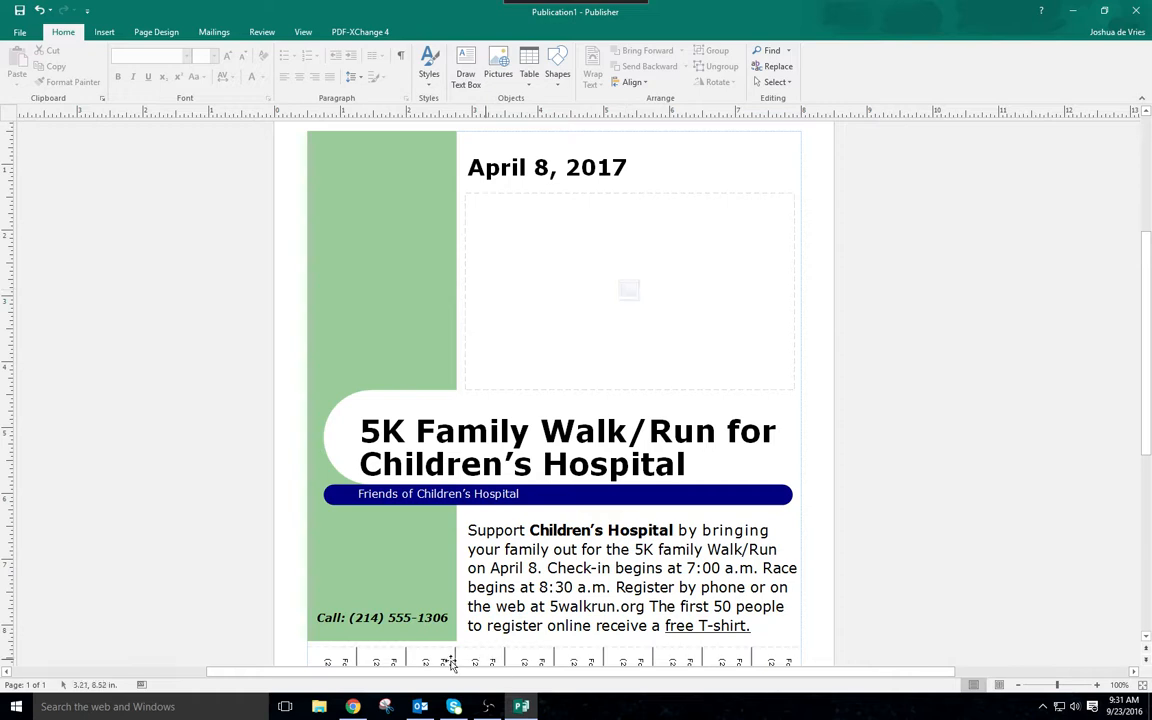
Step: Switch to Chrome and open the "Chapter 1: Creating a Flyer" section of the COM2025 course page
click(355, 705)
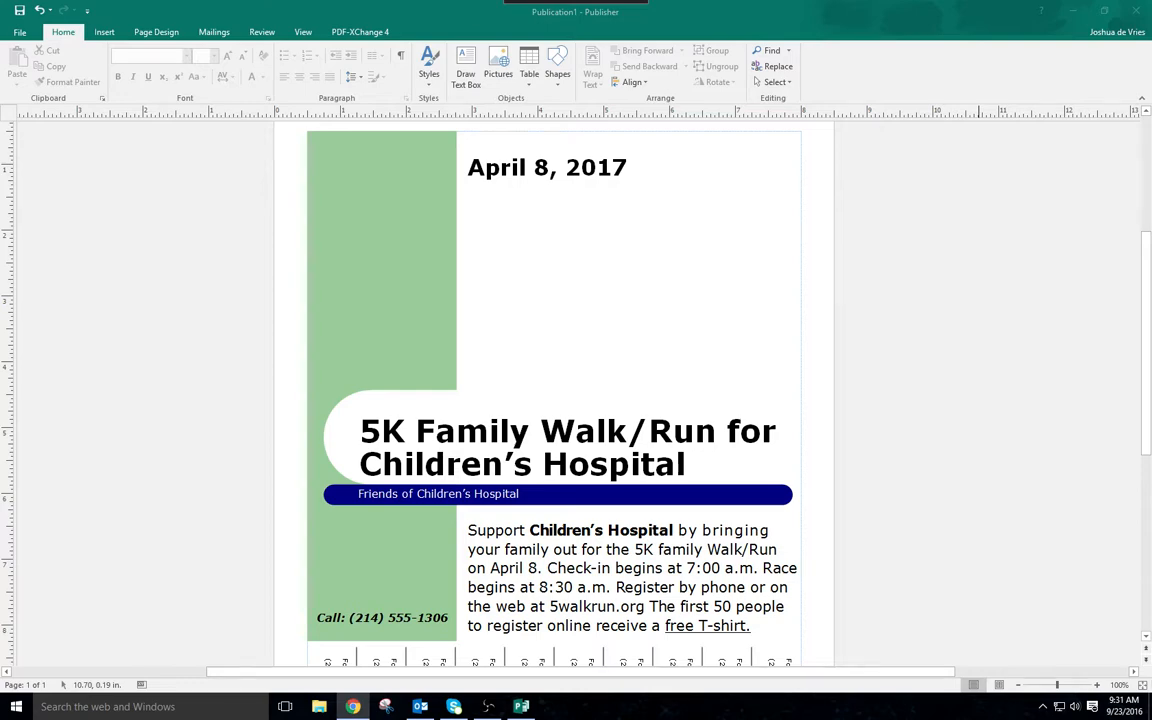
drag(1151, 22, 810, 0)
drag(401, 257, 566, 261)
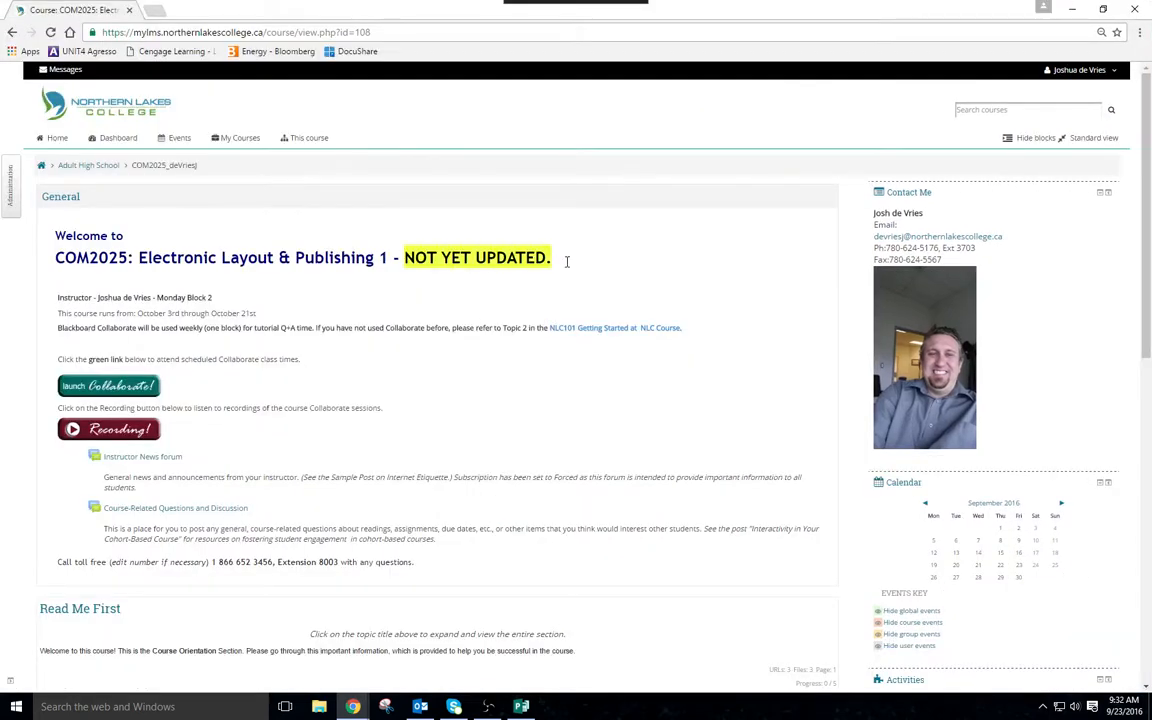
click(560, 265)
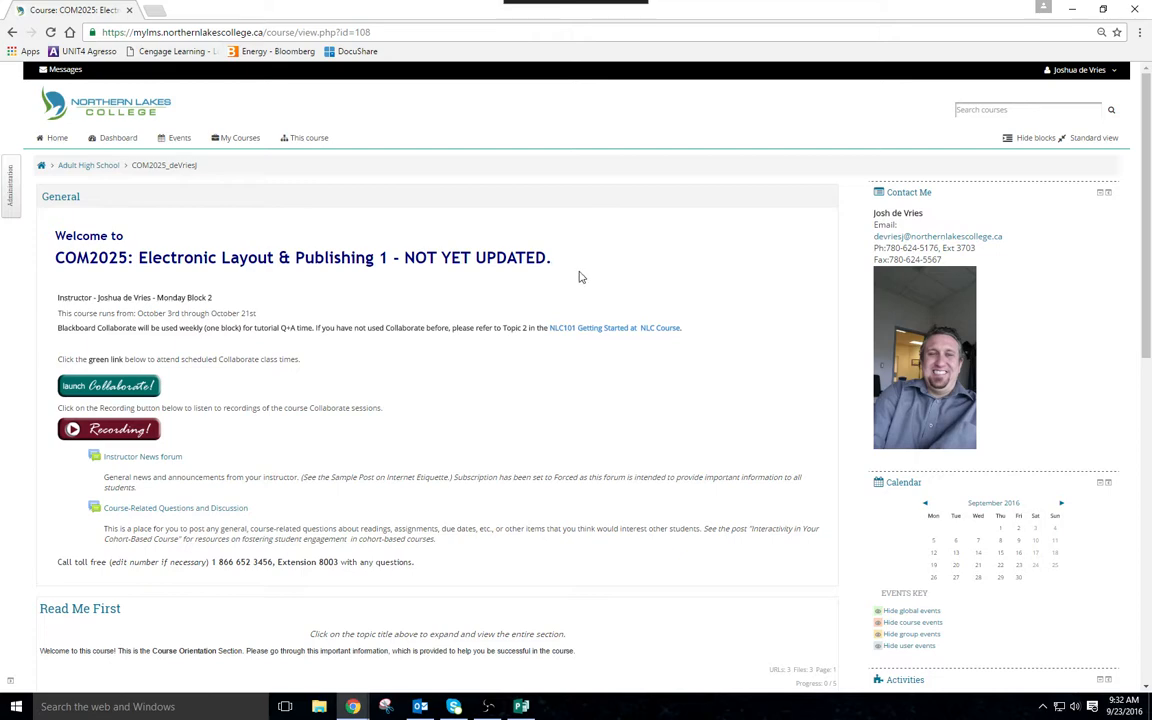
scroll(583, 273, down, 5)
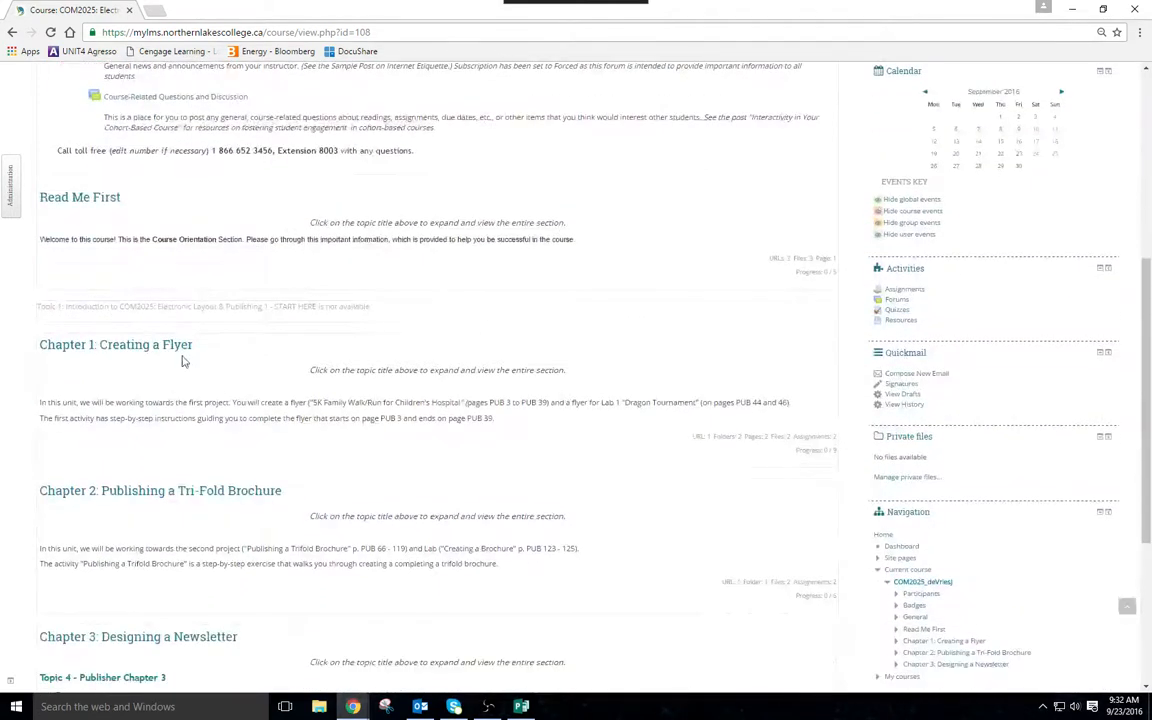
click(145, 345)
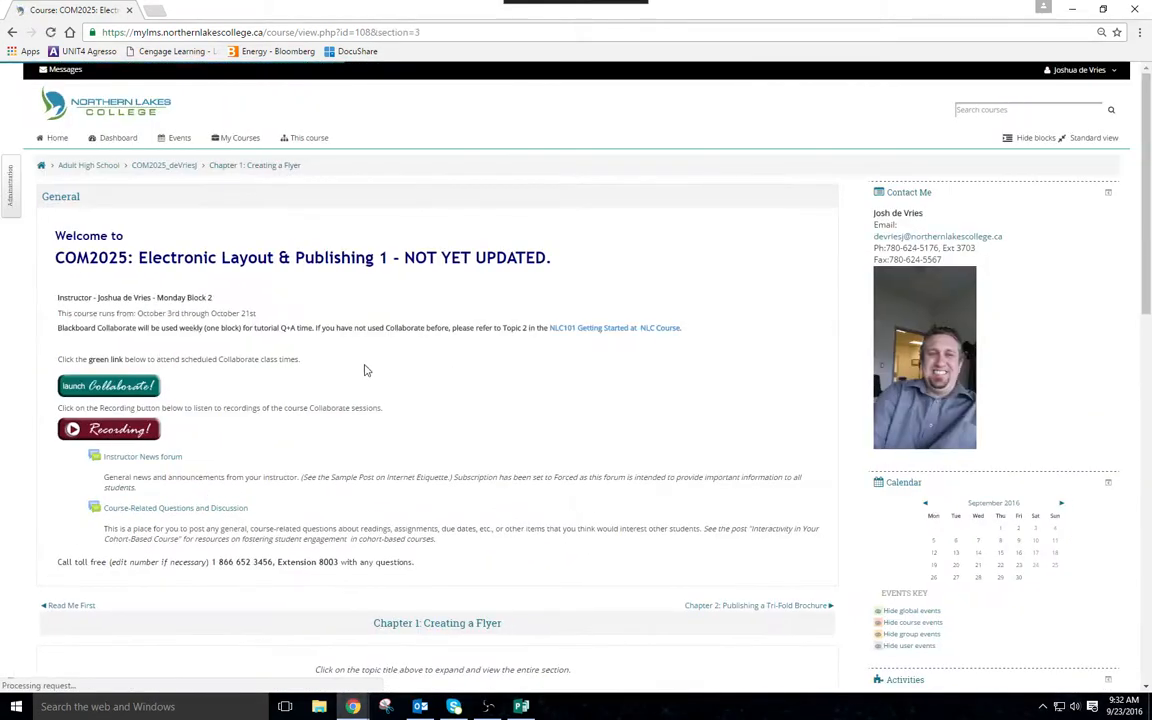
Step: Open the "Chapter 1 Publisher Files - Week 1 Lesson" folder and expand its Project 1 subfolder
scroll(445, 370, down, 3)
scroll(445, 370, down, 3)
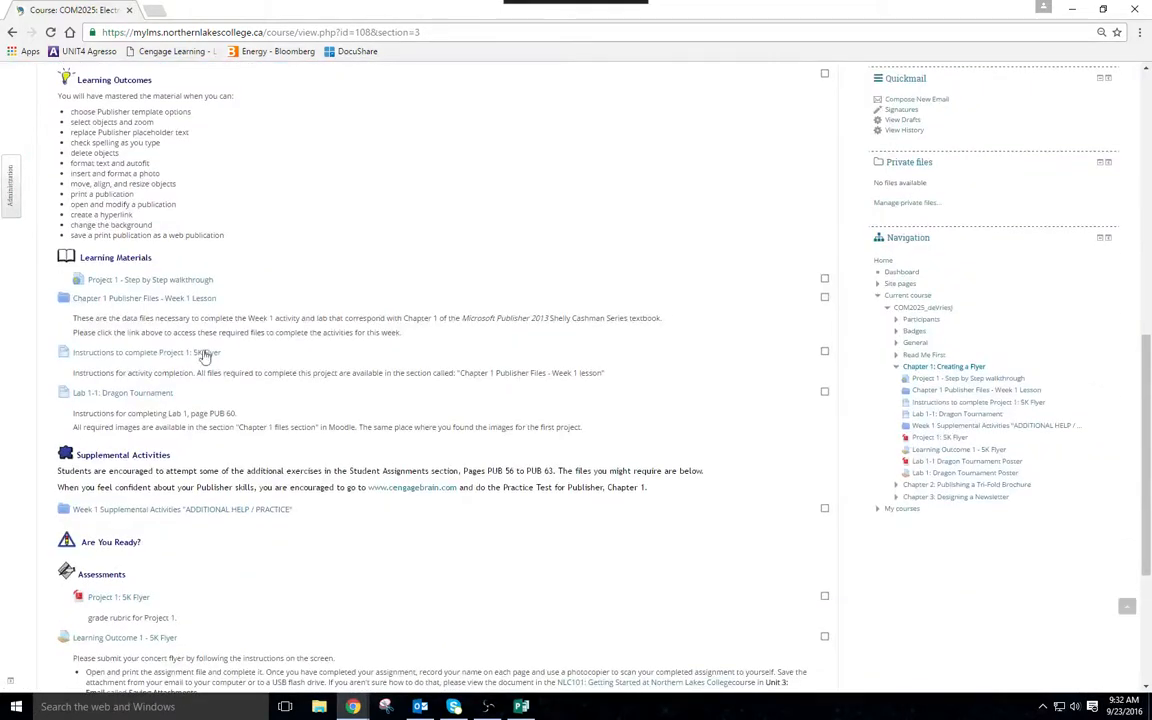
click(140, 300)
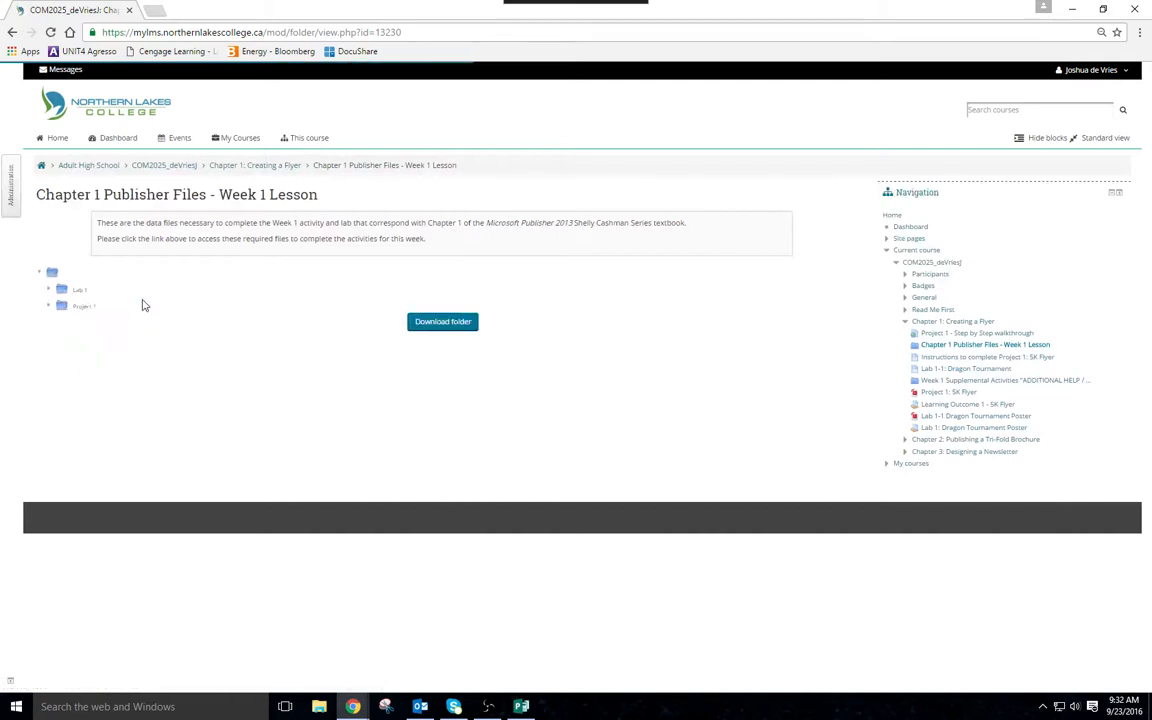
click(50, 306)
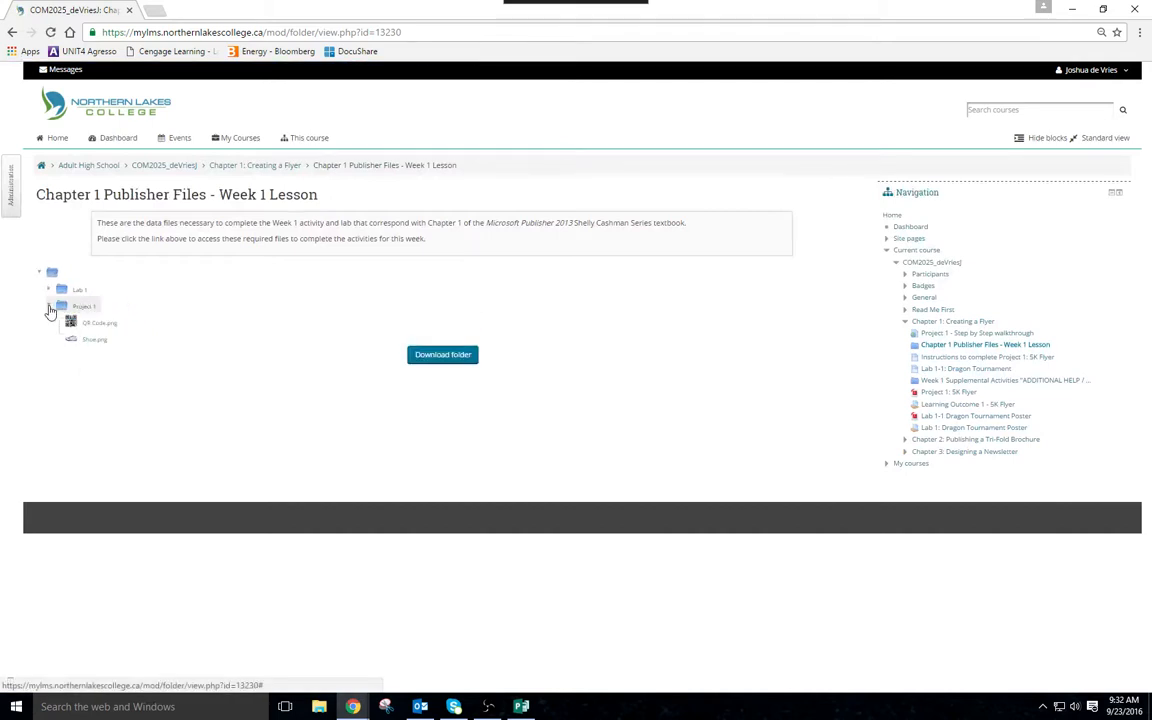
Step: Download QR Code.png and Shoe.png from the Project 1 folder, and insert Shoe.png beside the flyer page in Publisher
click(98, 324)
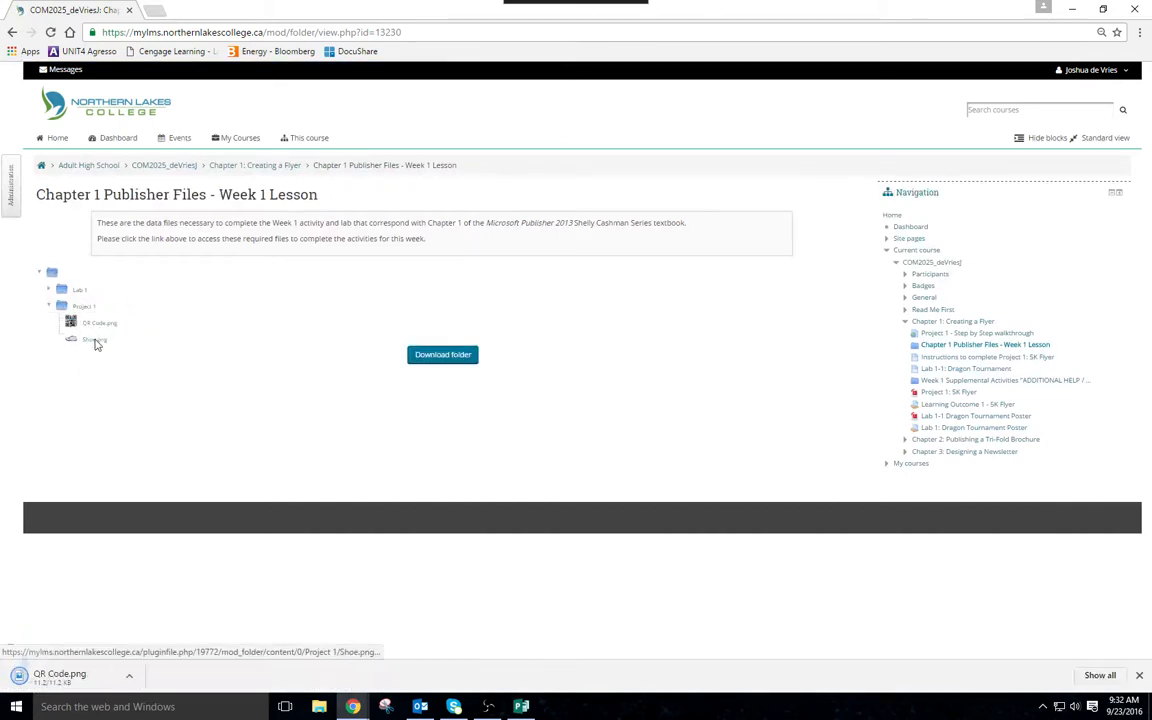
click(94, 339)
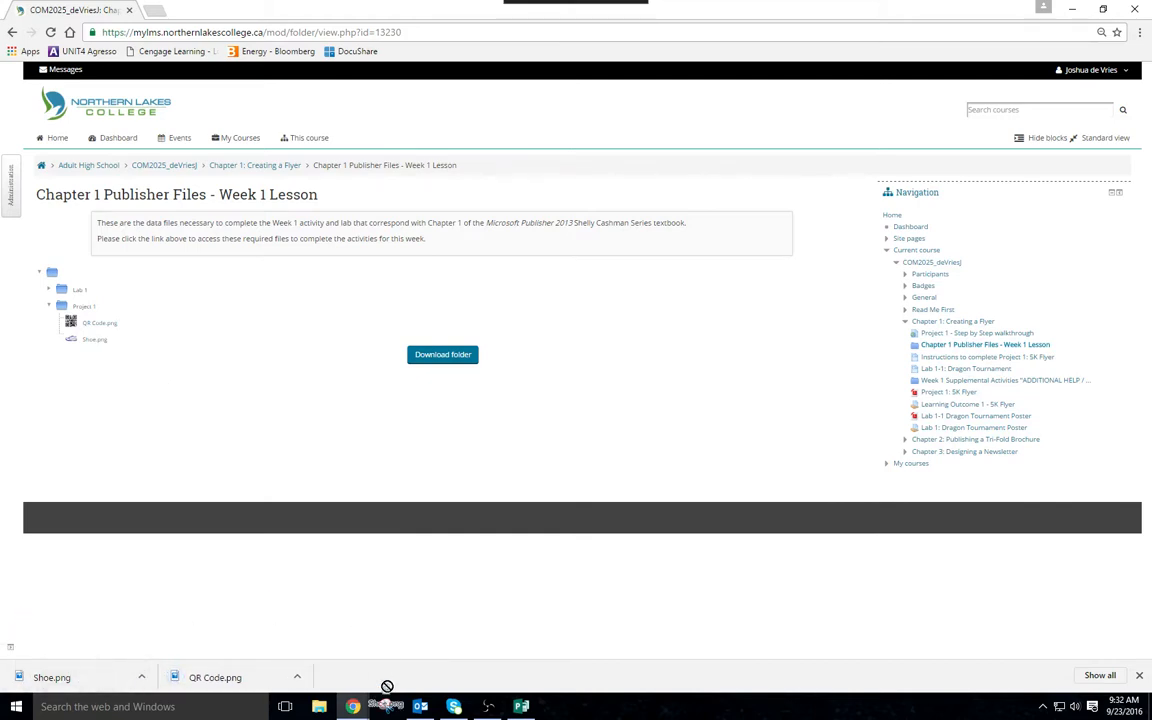
click(524, 706)
drag(528, 709, 998, 288)
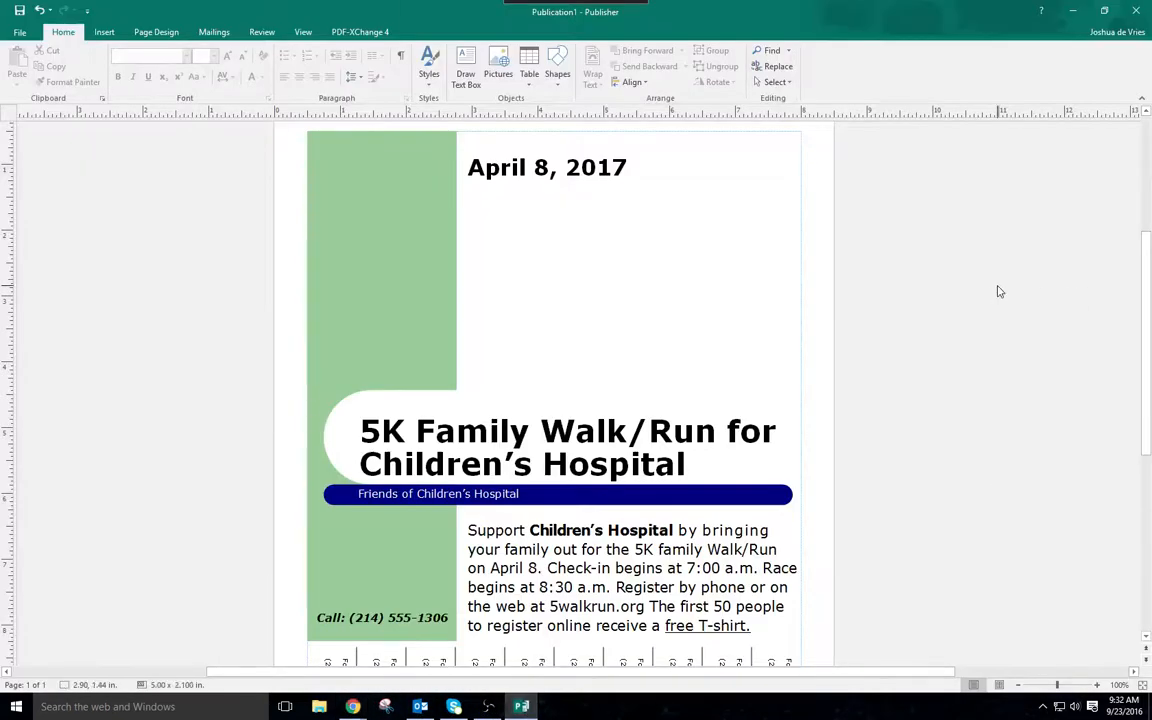
drag(1047, 334, 918, 250)
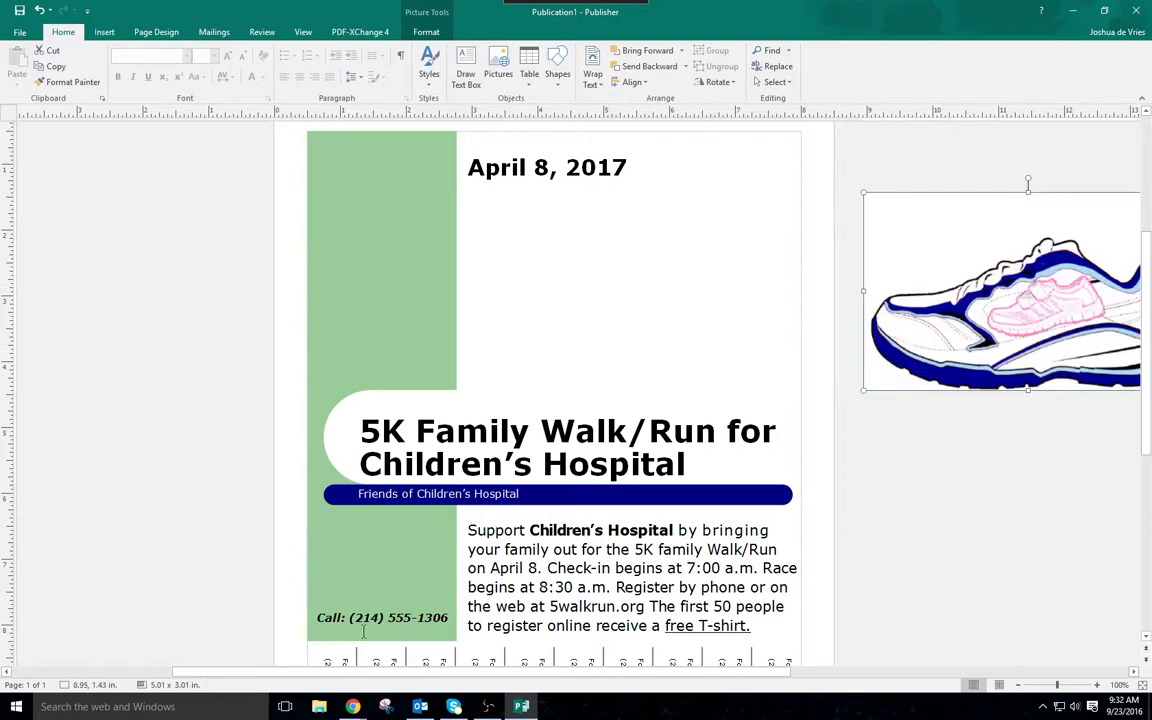
Step: Switch back to Chrome and bring the downloaded QR Code.png into Publisher, placing it beside the page below the shoe picture
mouse_move(357, 706)
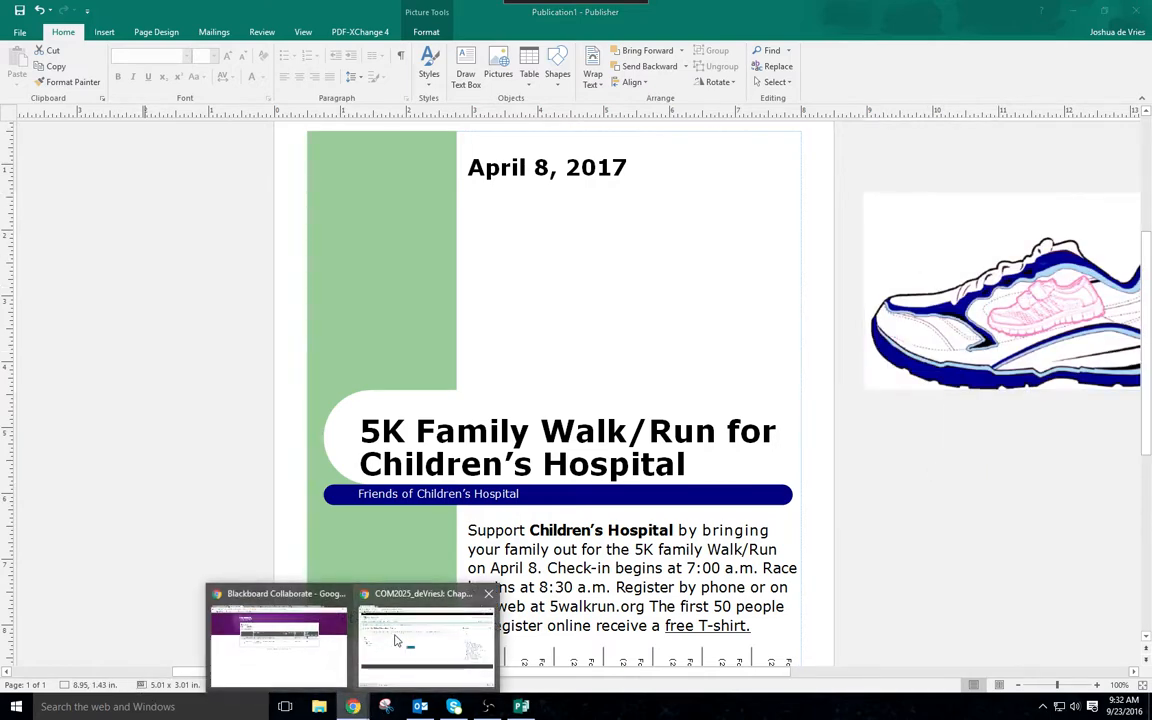
click(356, 578)
drag(211, 686, 940, 472)
click(905, 443)
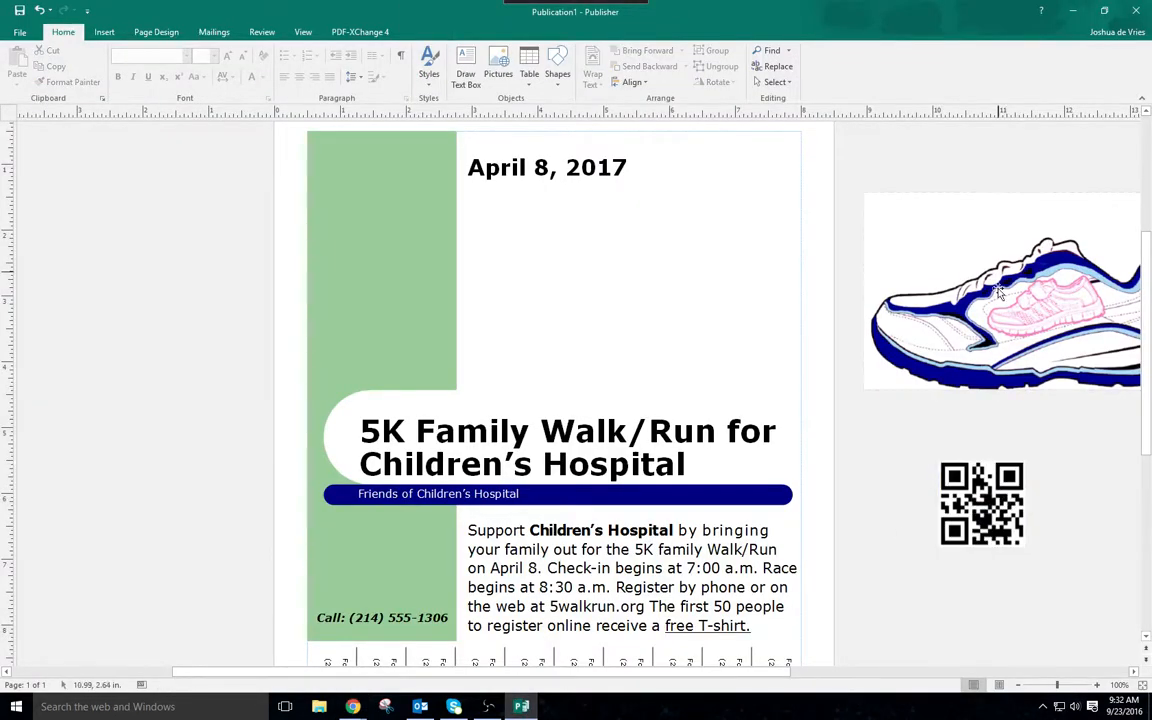
Step: Move the shoe picture from beside the page into the empty picture placeholder between the date and the flyer title
click(900, 262)
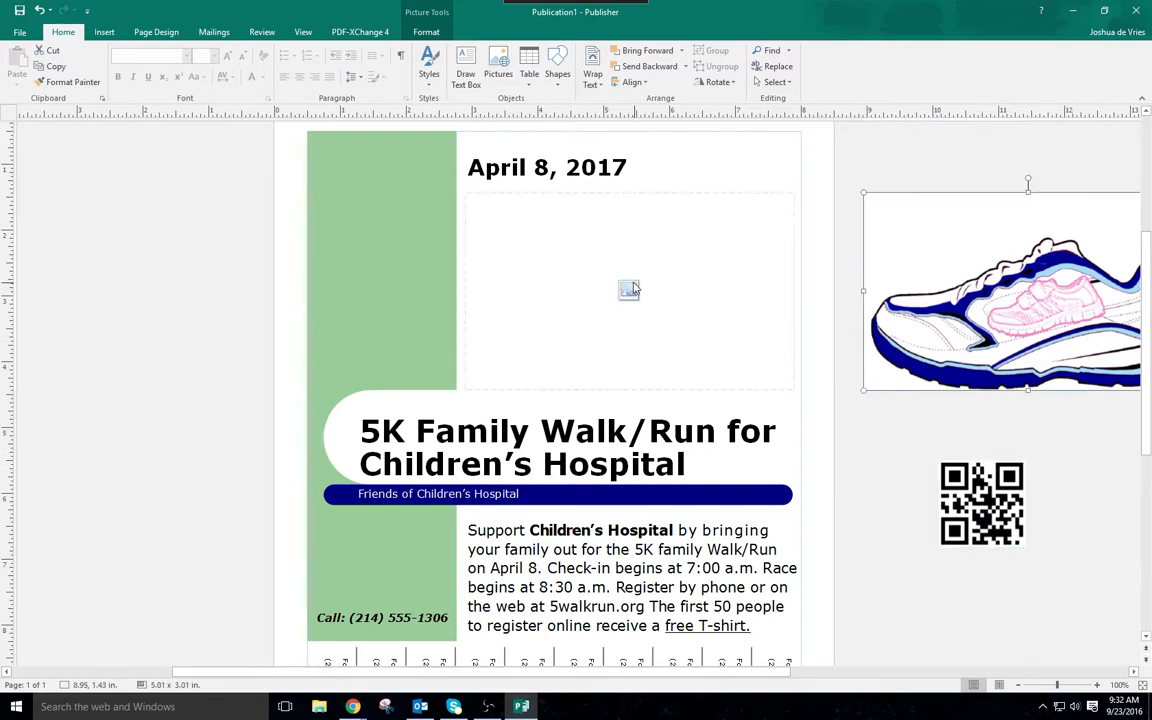
click(630, 290)
click(798, 207)
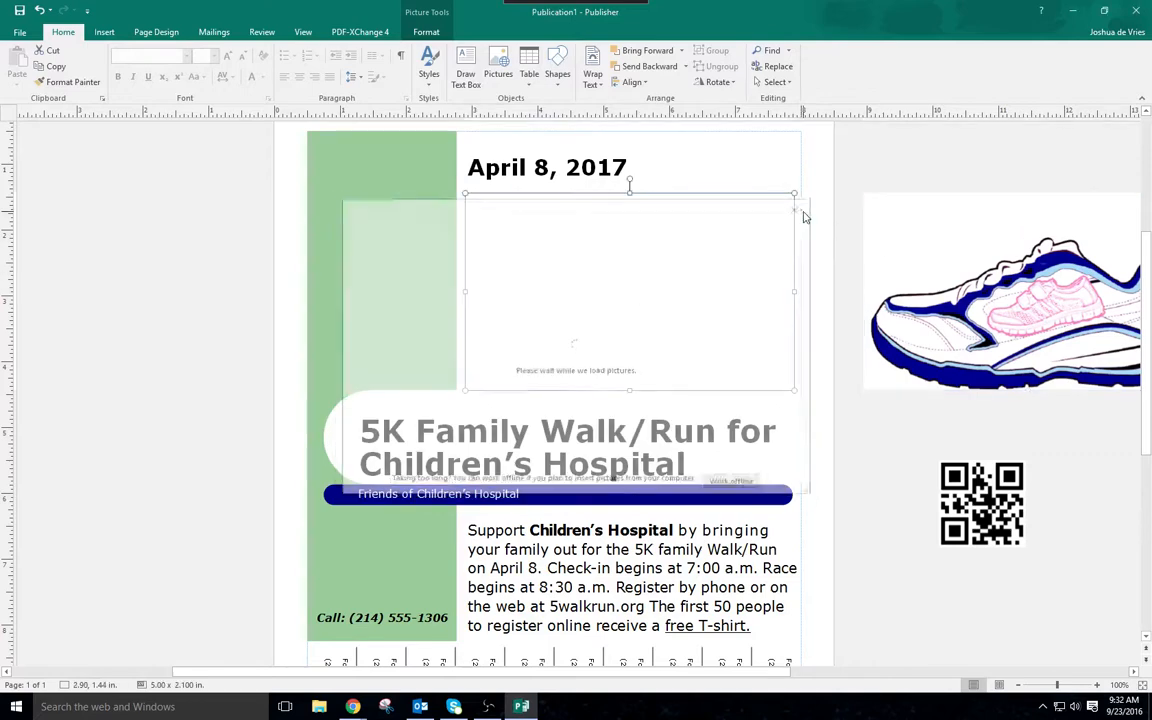
click(1001, 290)
drag(1001, 290, 690, 298)
click(937, 301)
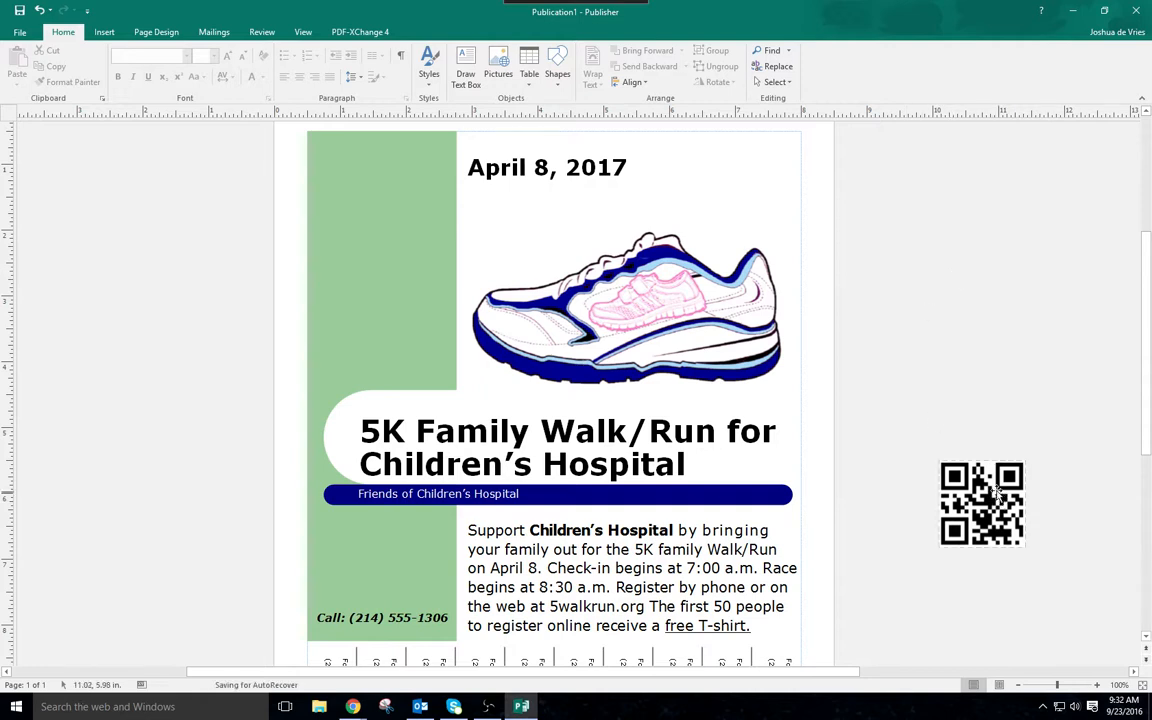
Step: Move the QR code onto the upper part of the flyer's green band, beside the event date
drag(990, 495, 375, 197)
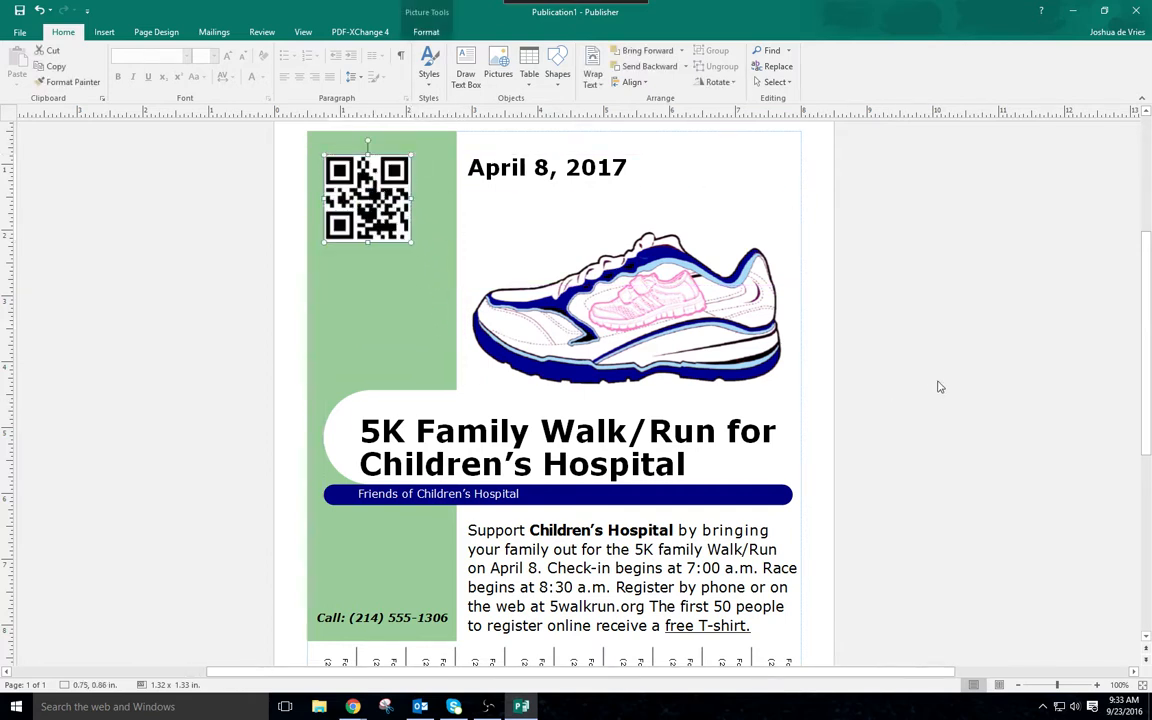
click(1005, 330)
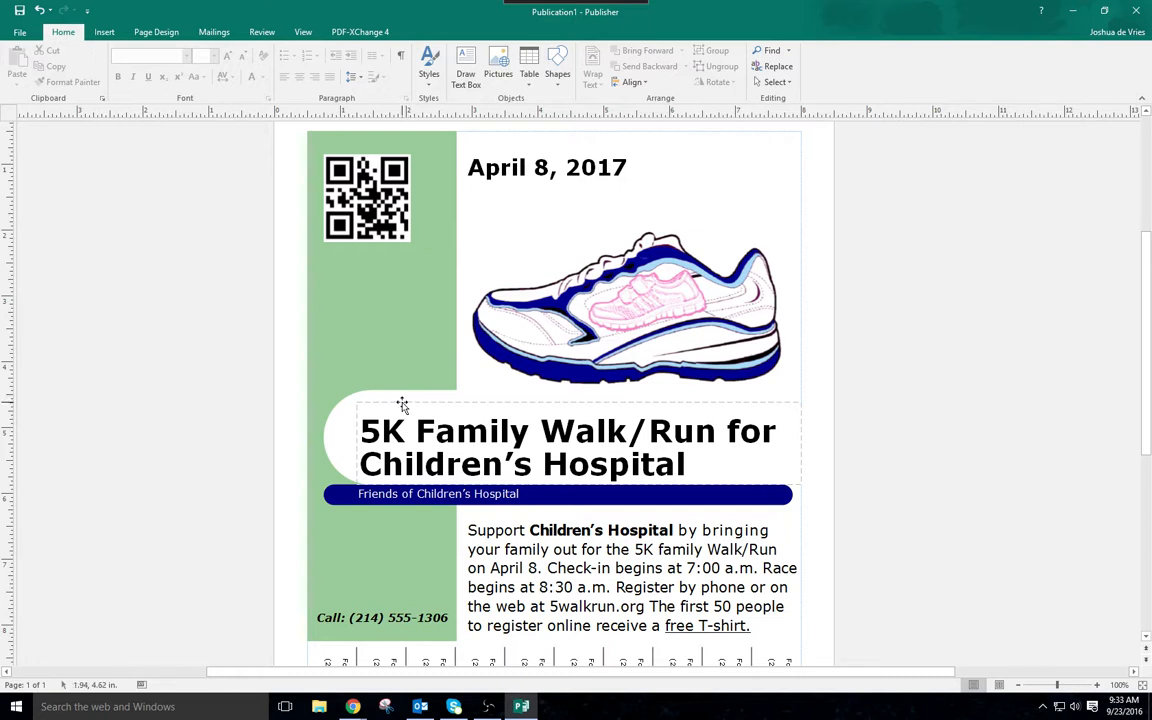
Step: Right-align the flyer title "5K Family Walk/Run for Children's Hospital" in its text box
click(648, 431)
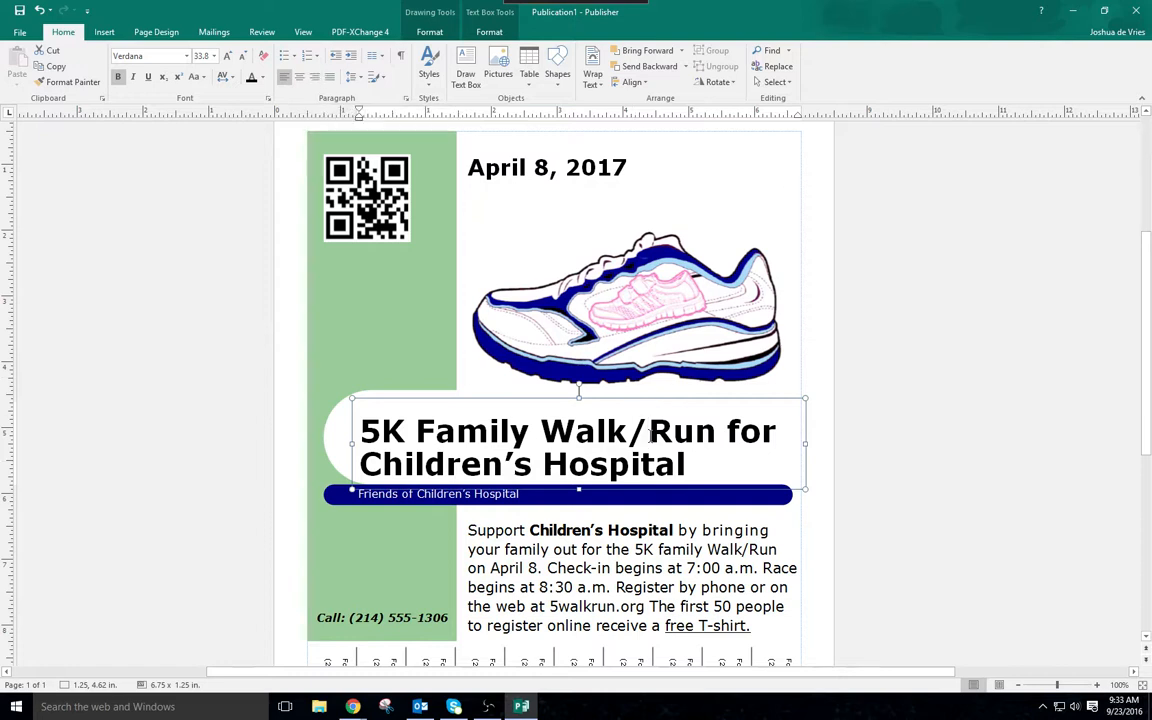
click(314, 77)
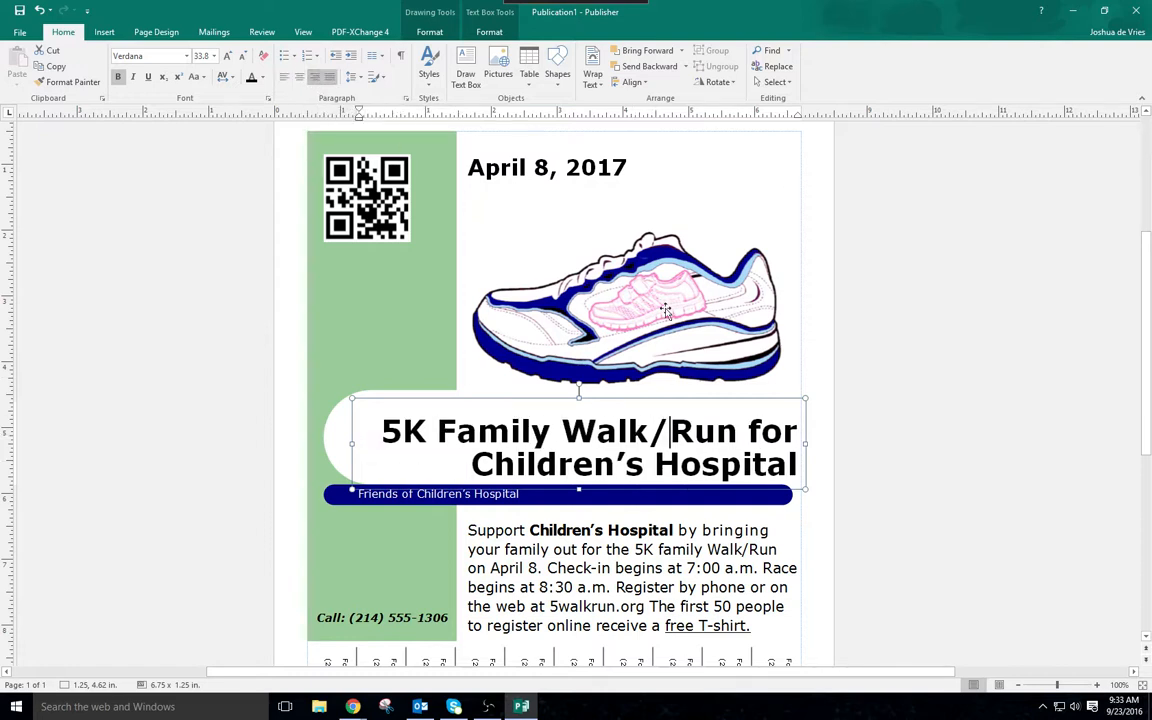
click(874, 470)
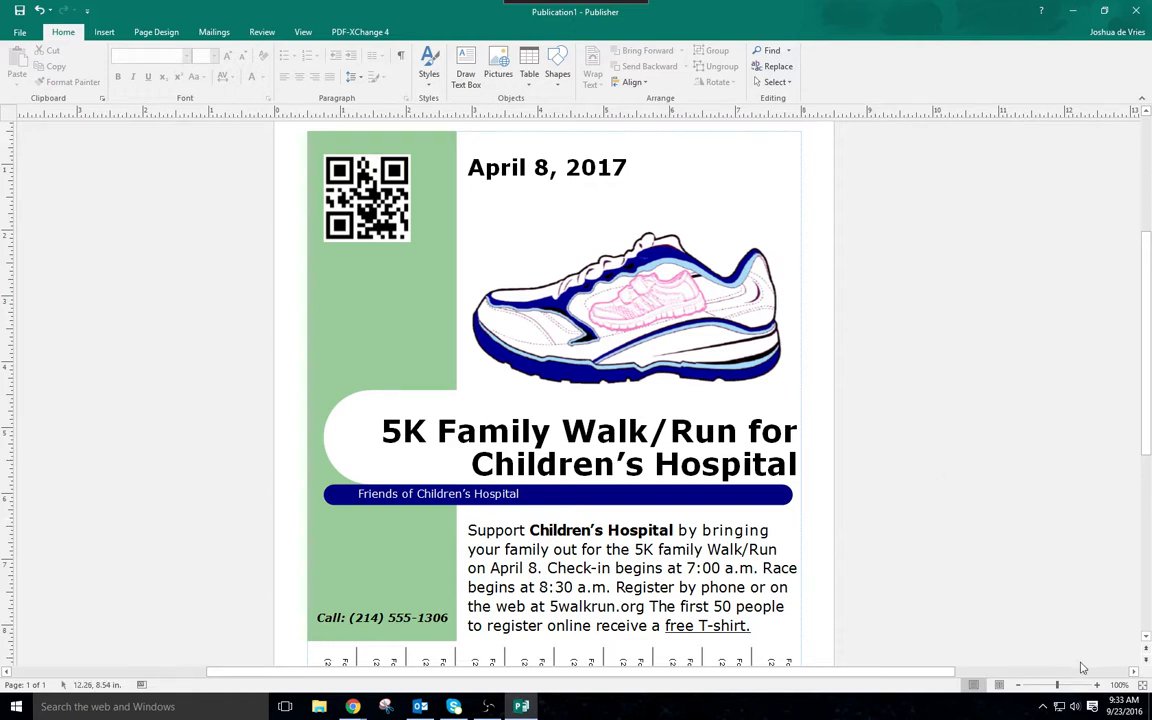
click(1143, 685)
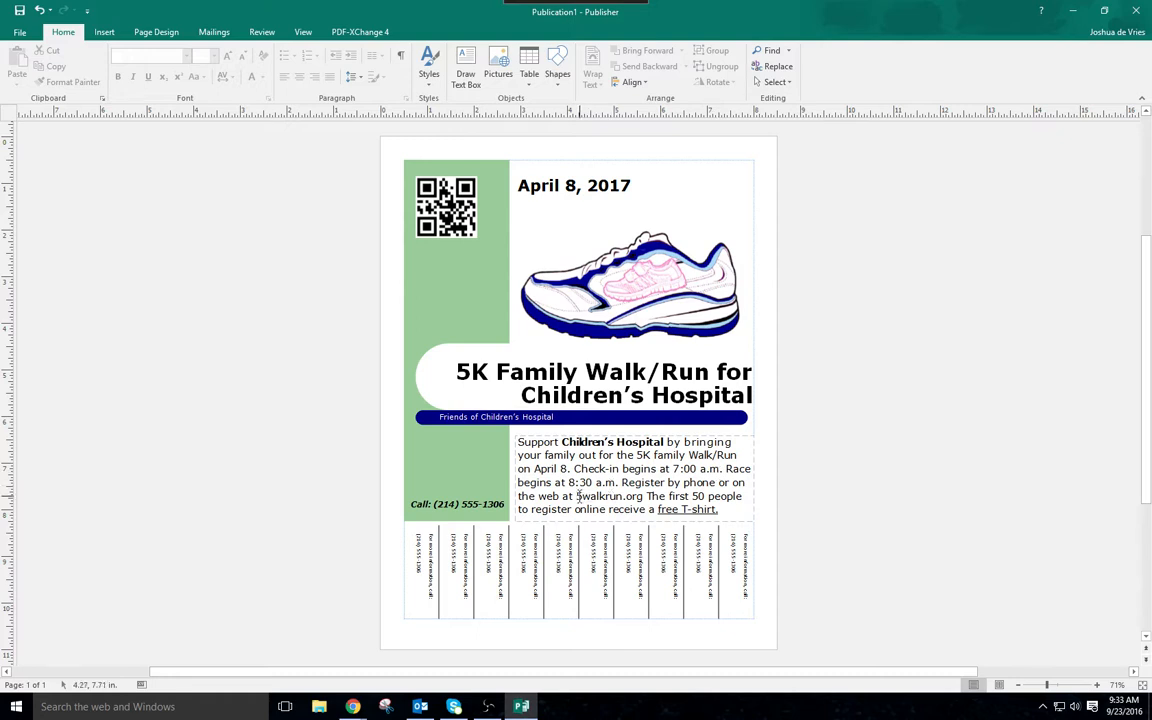
mouse_move(606, 497)
mouse_down()
mouse_move(579, 497)
mouse_move(643, 497)
mouse_up()
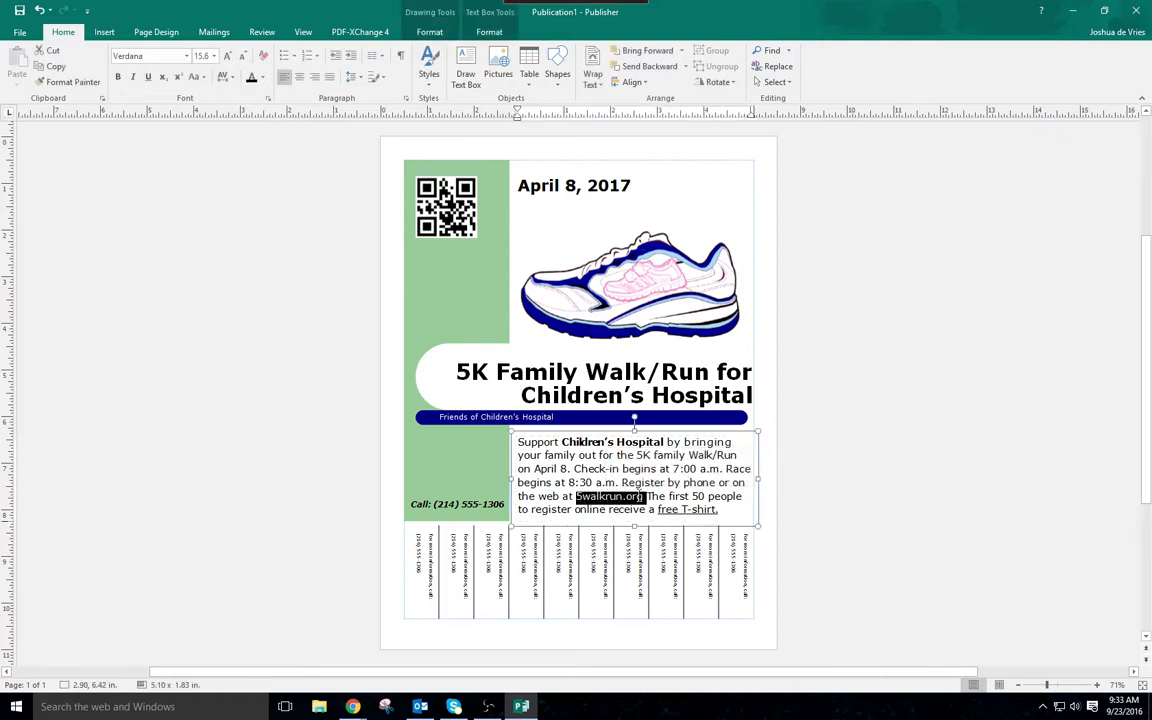
right_click(630, 500)
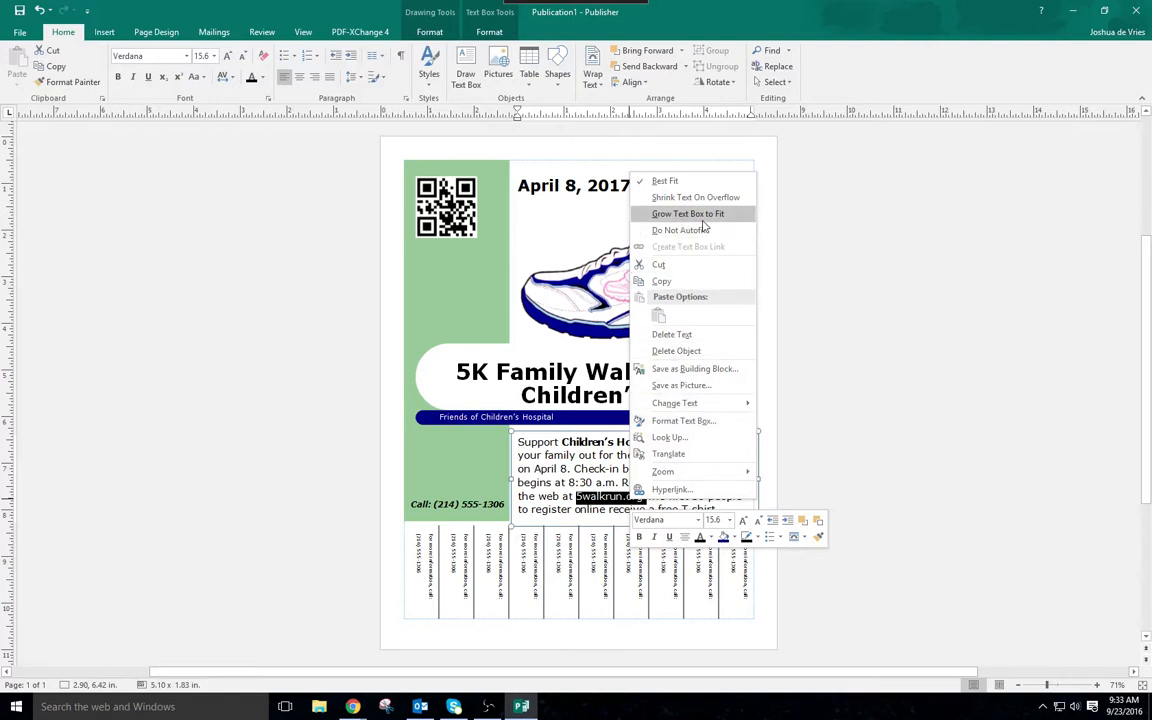
click(832, 272)
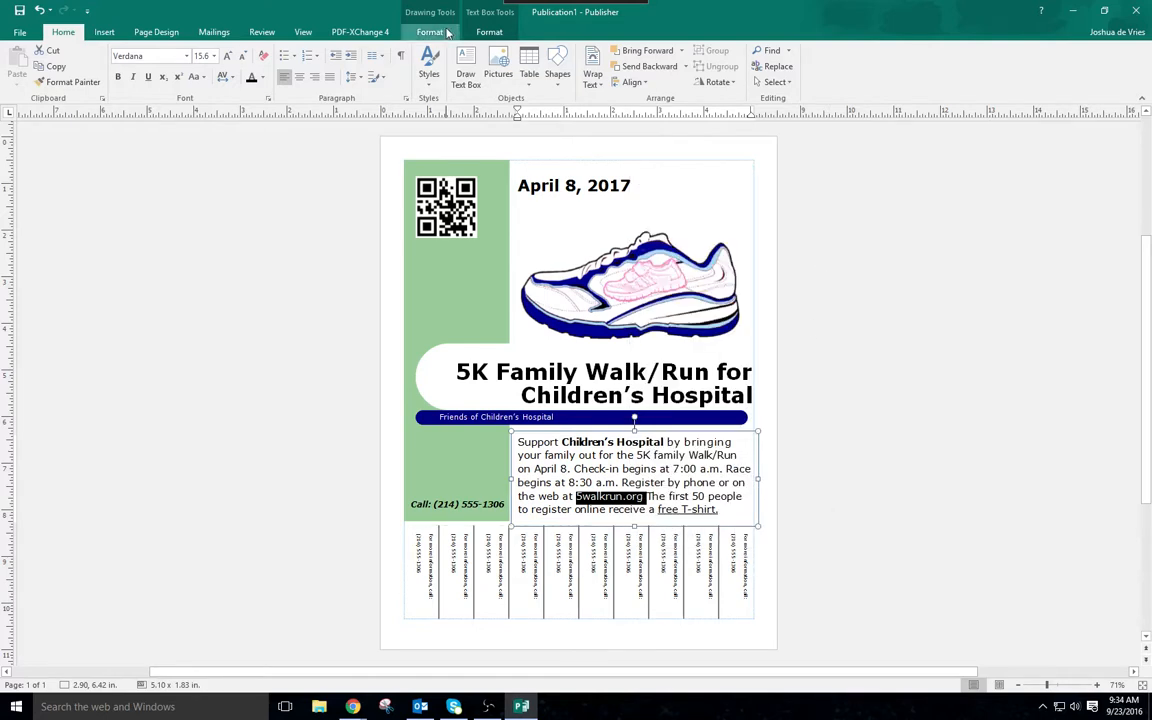
click(106, 33)
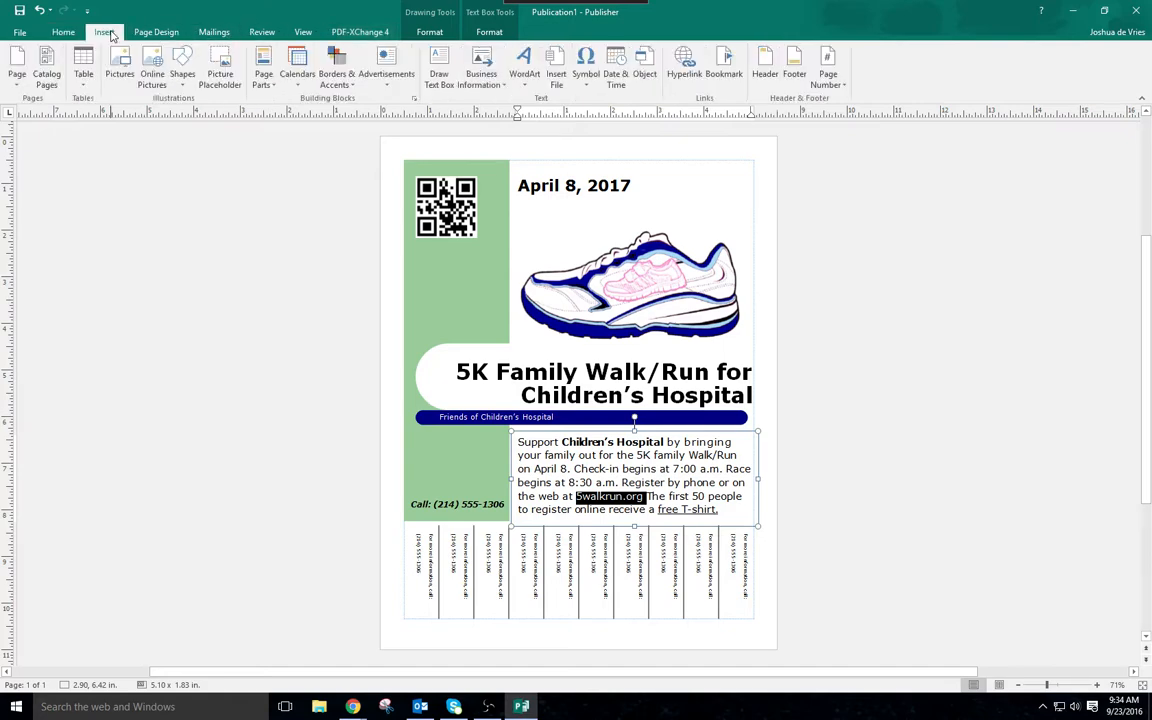
click(683, 76)
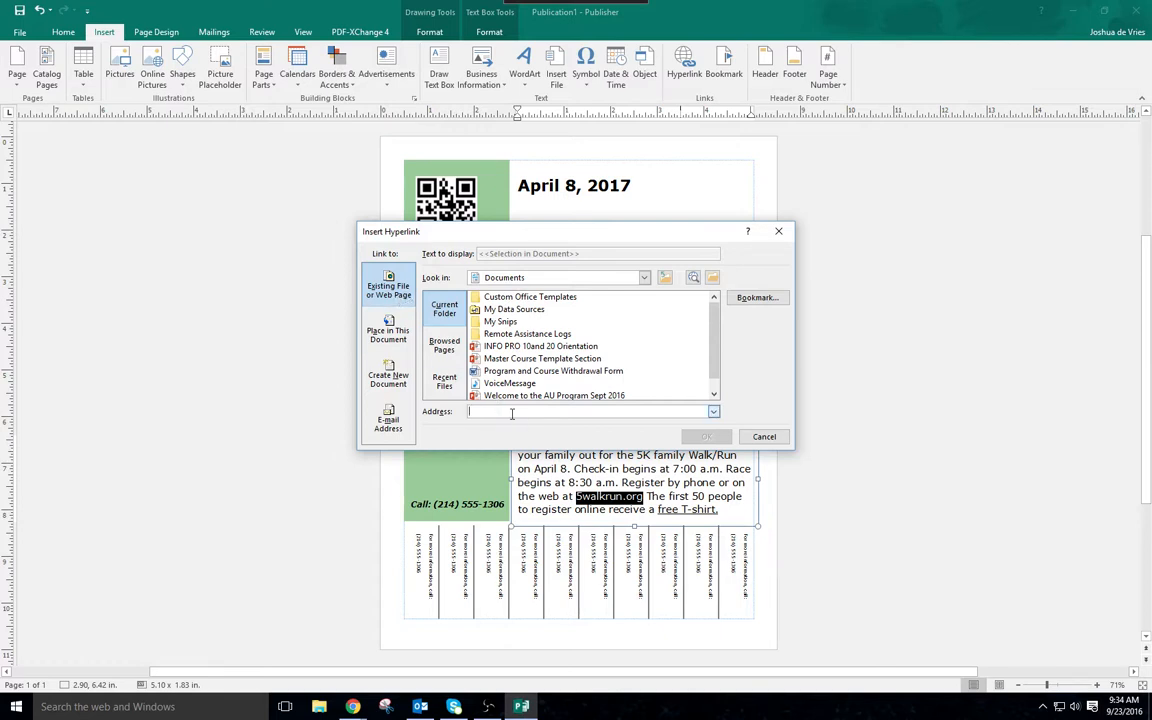
text(http://)
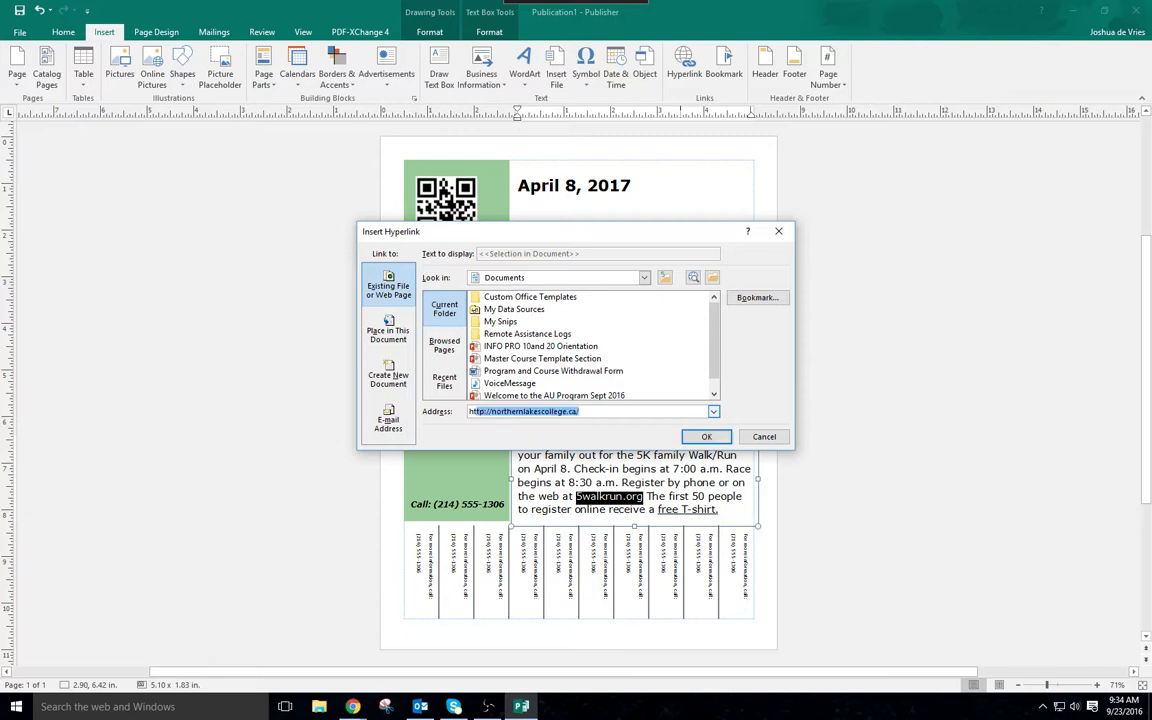
text(www)
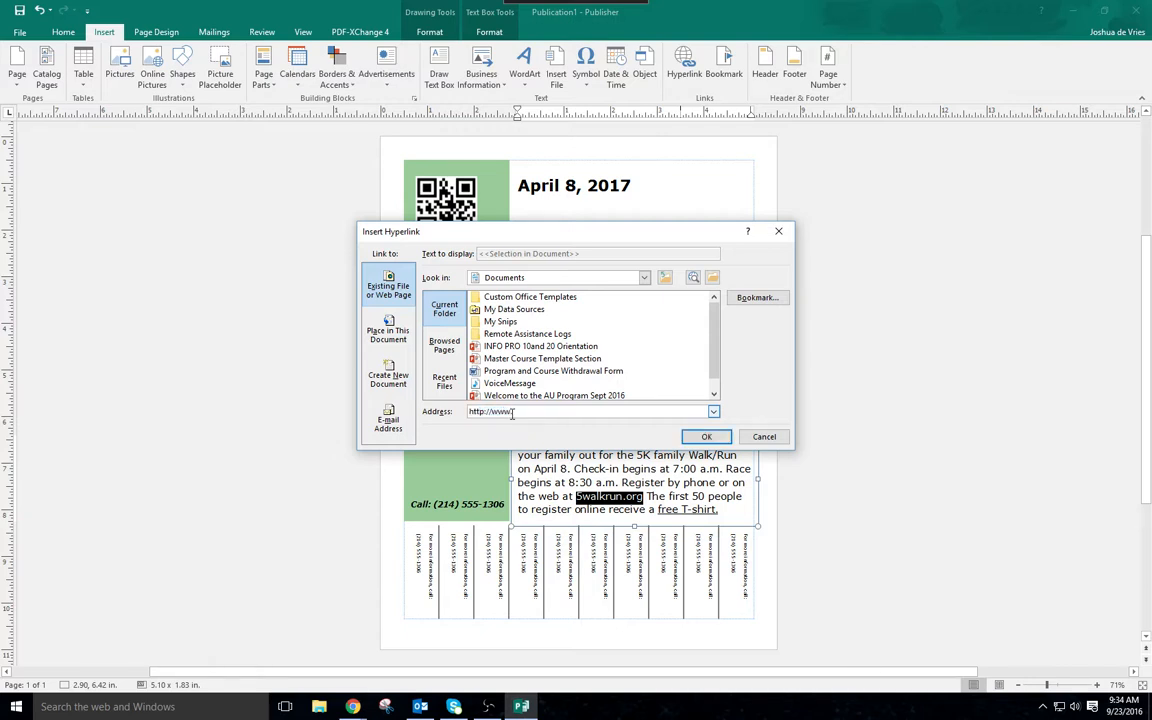
text(.5kwalkrun.org)
click(705, 436)
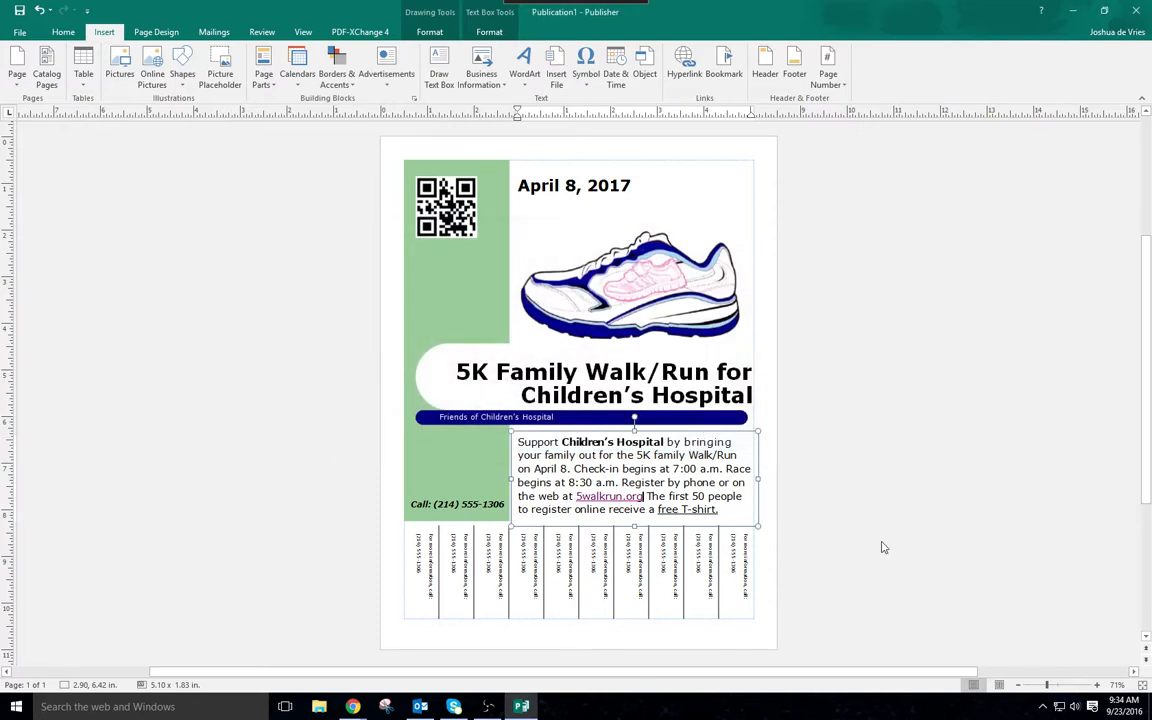